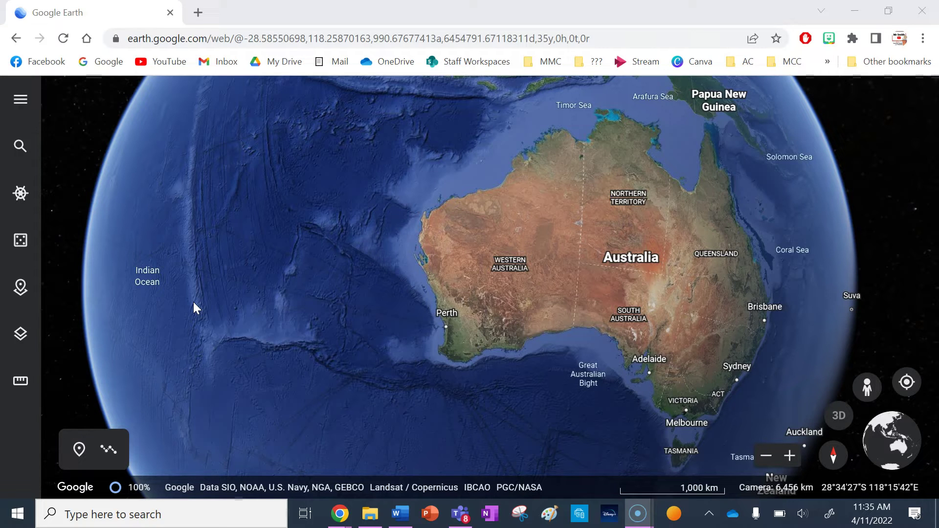
Search the globe for wooli, fly to the place and dismiss its information card
drag(251, 291, 206, 314)
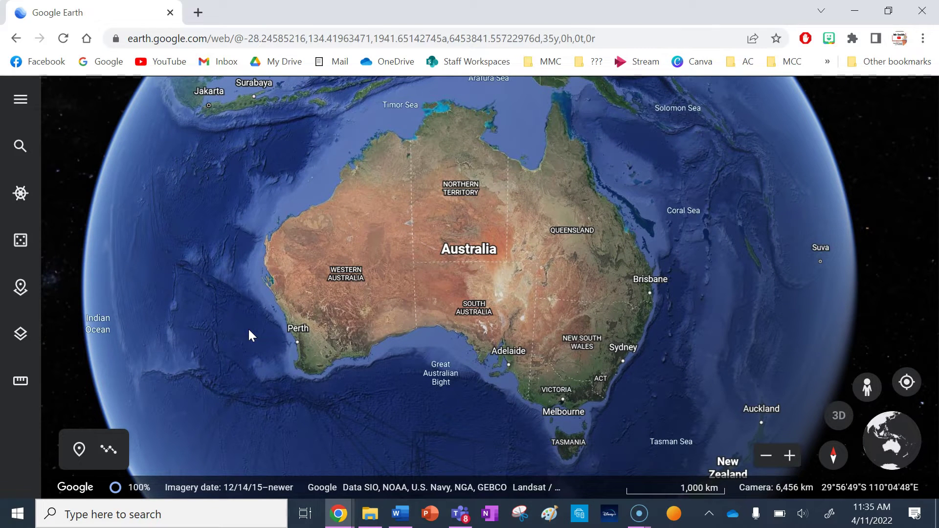
click(449, 230)
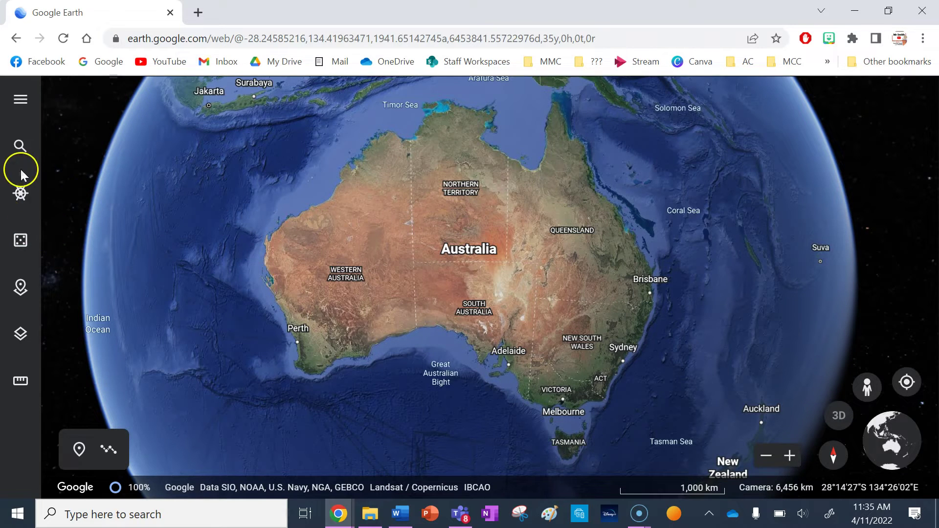
click(19, 148)
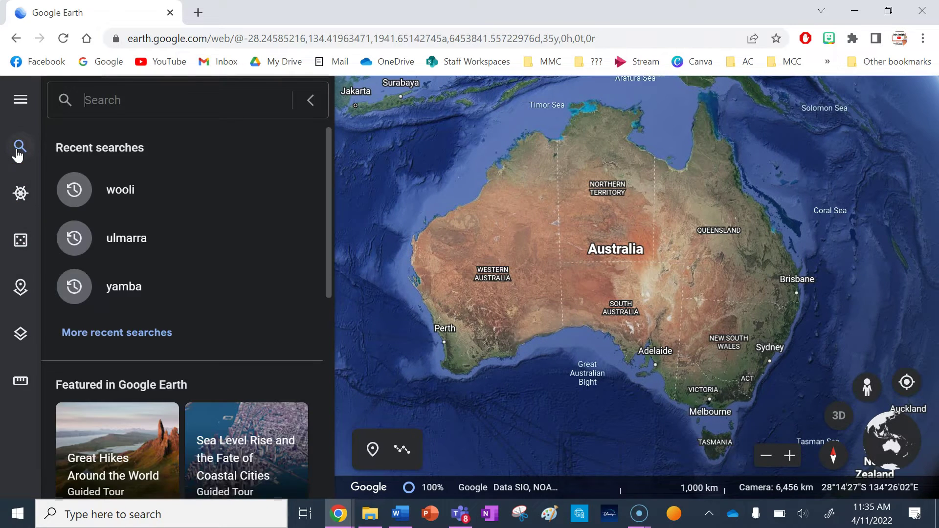
text(wooli)
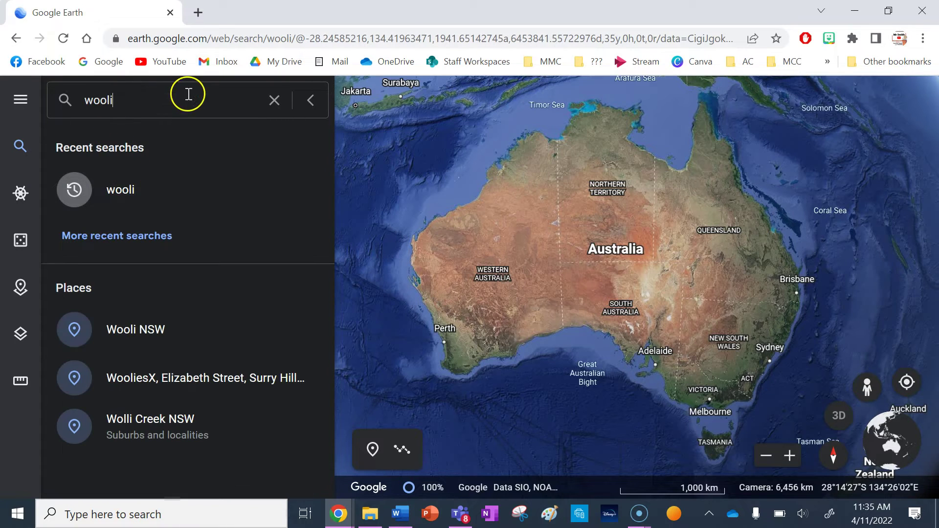
key(Return)
click(20, 145)
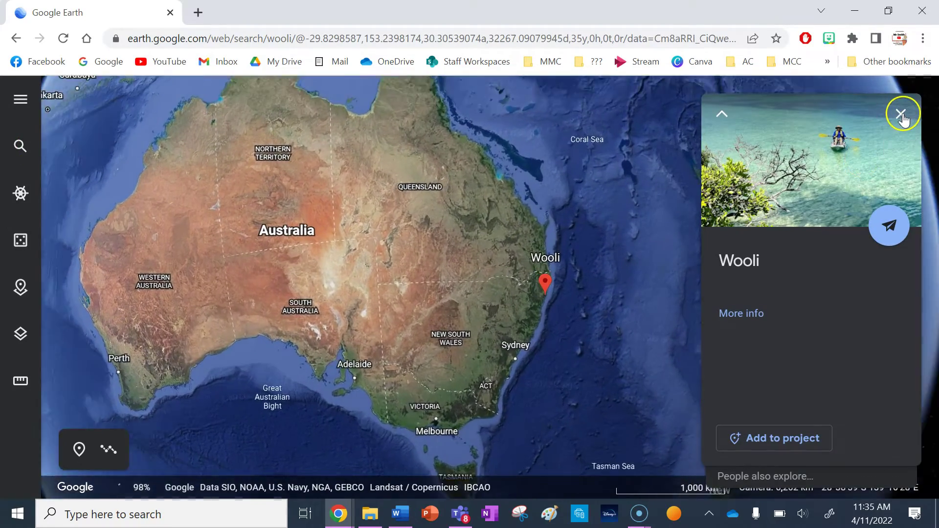
click(900, 114)
Examine the Wooli township close up, between the Wooli Wooli River and the coast
scroll(468, 317, down, 5)
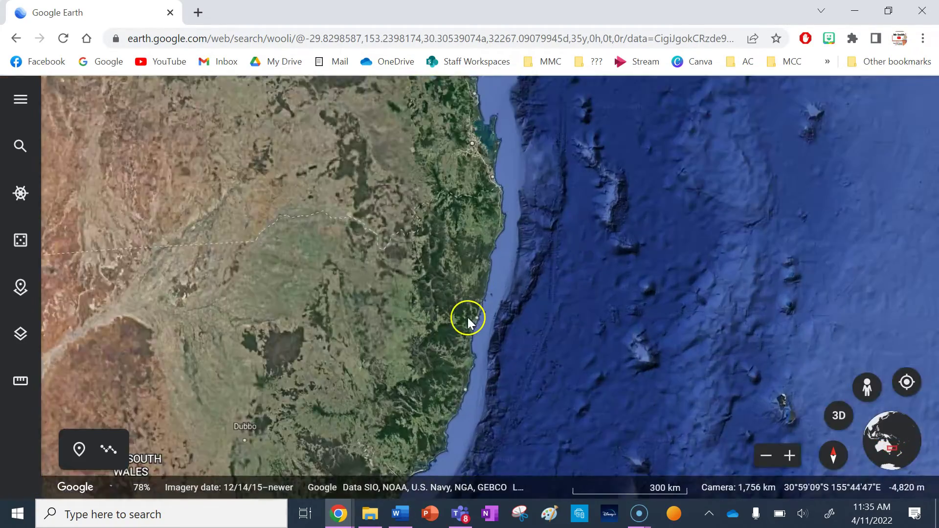
scroll(467, 317, down, 5)
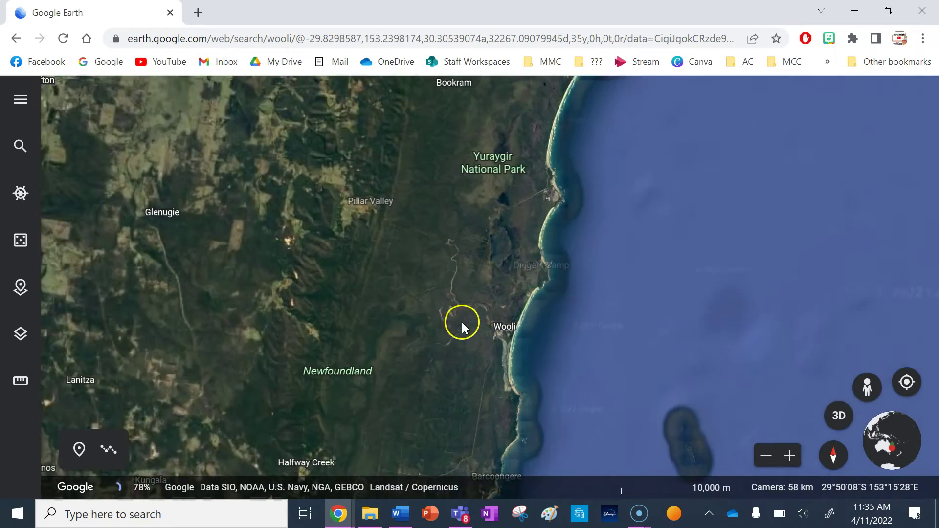
scroll(465, 310, down, 5)
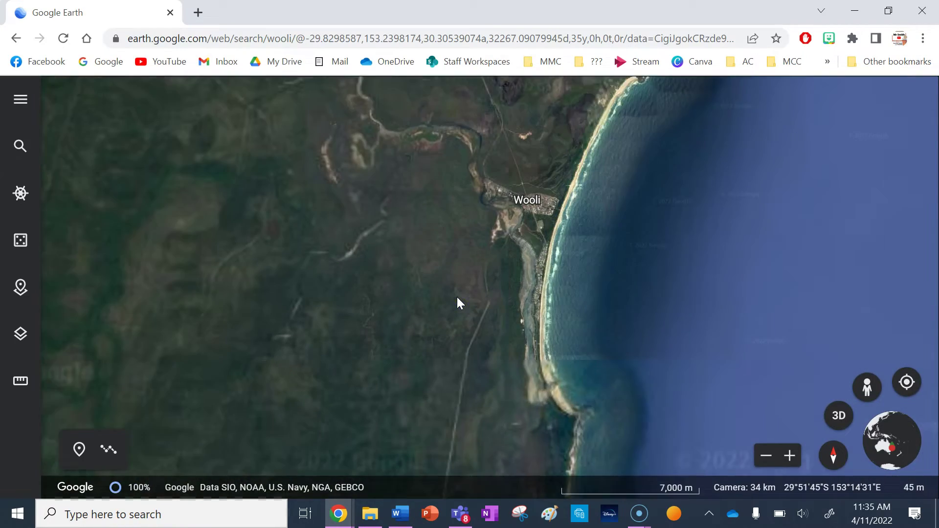
drag(480, 294, 419, 295)
scroll(420, 295, down, 2)
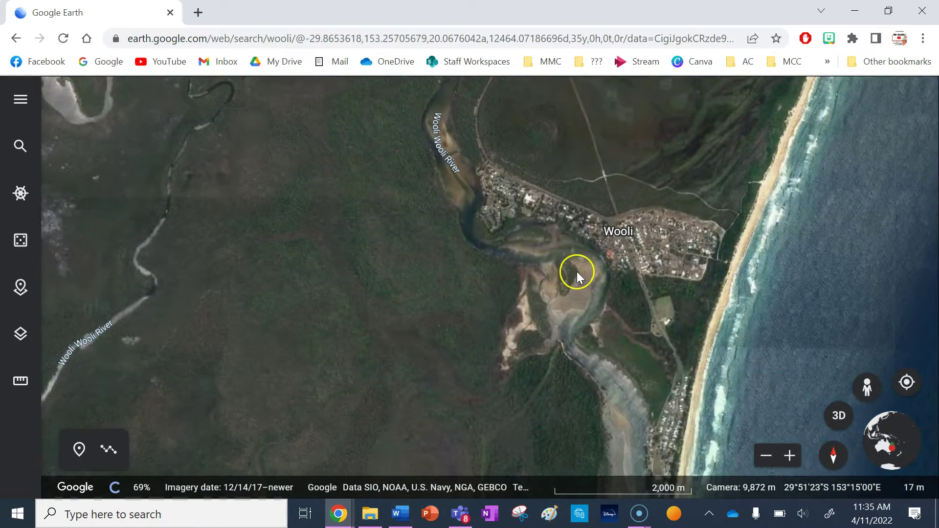
scroll(576, 272, down, 3)
drag(576, 273, 444, 347)
scroll(444, 347, up, 4)
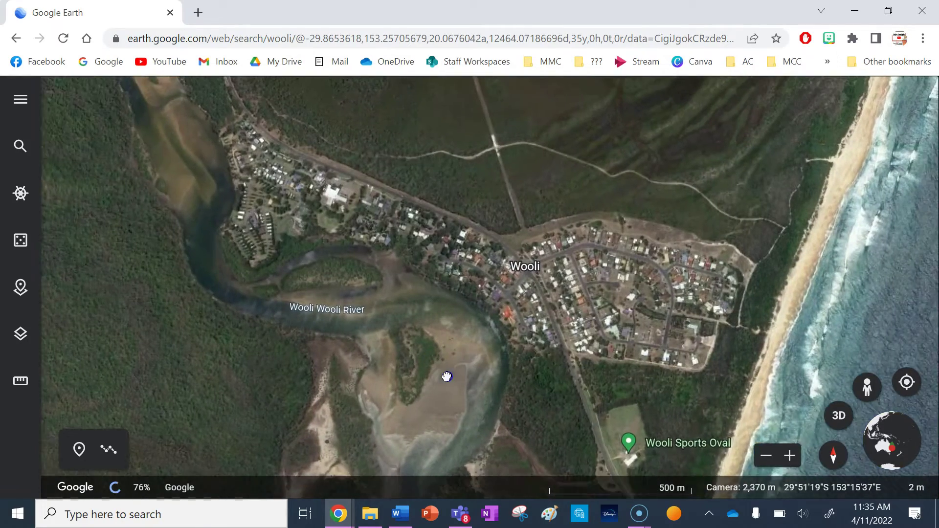
scroll(419, 374, up, 1)
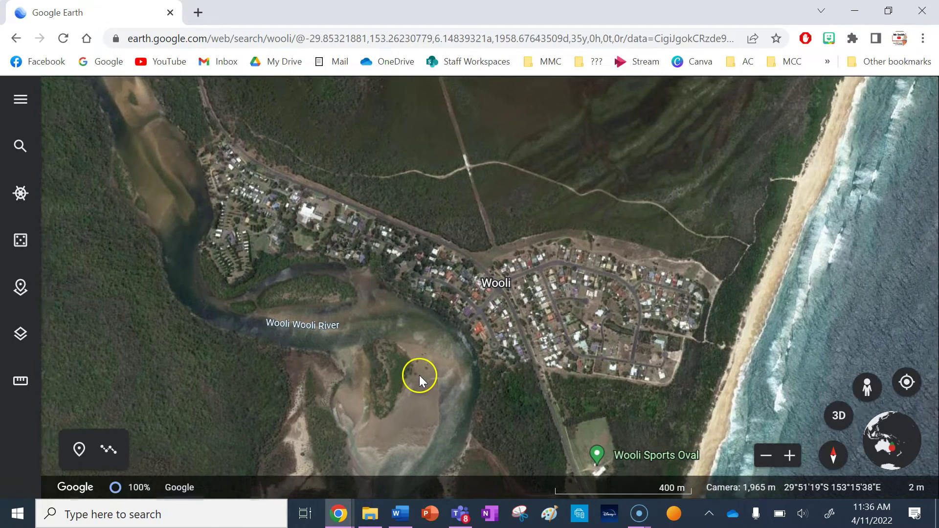
mouse_move(430, 331)
mouse_down()
mouse_move(404, 318)
mouse_move(439, 326)
mouse_up()
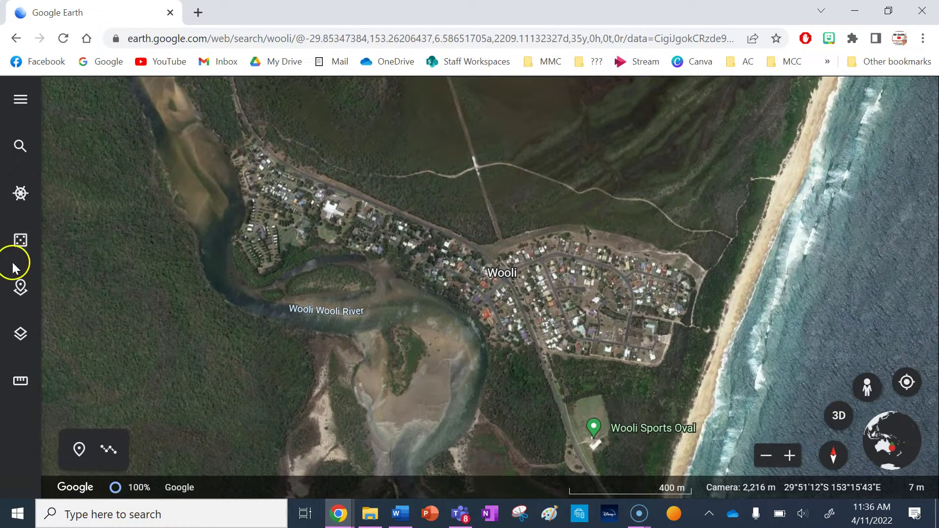
Create a new project for marking places on the globe
click(20, 289)
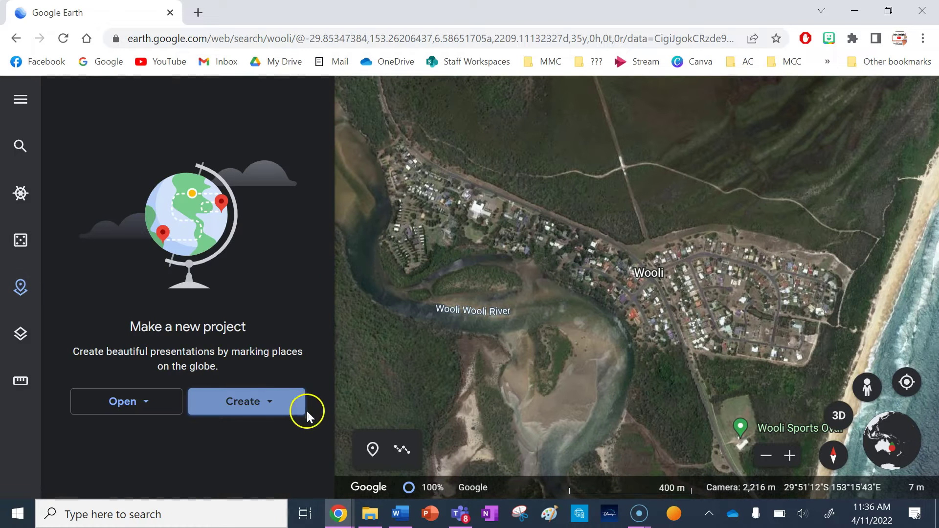
click(265, 401)
click(267, 413)
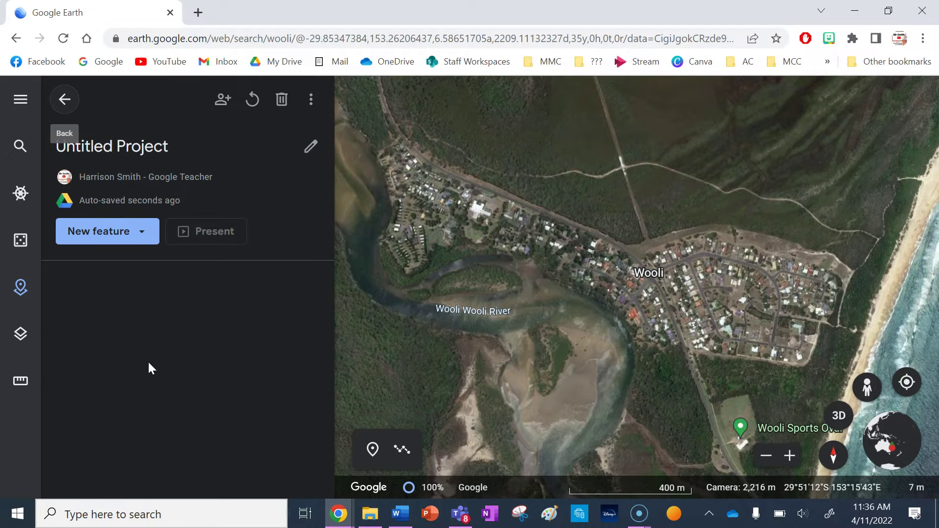
Start a shape and trace Wooli's riverside edge from below the large white-roofed building southeast to the main road south of town
click(135, 237)
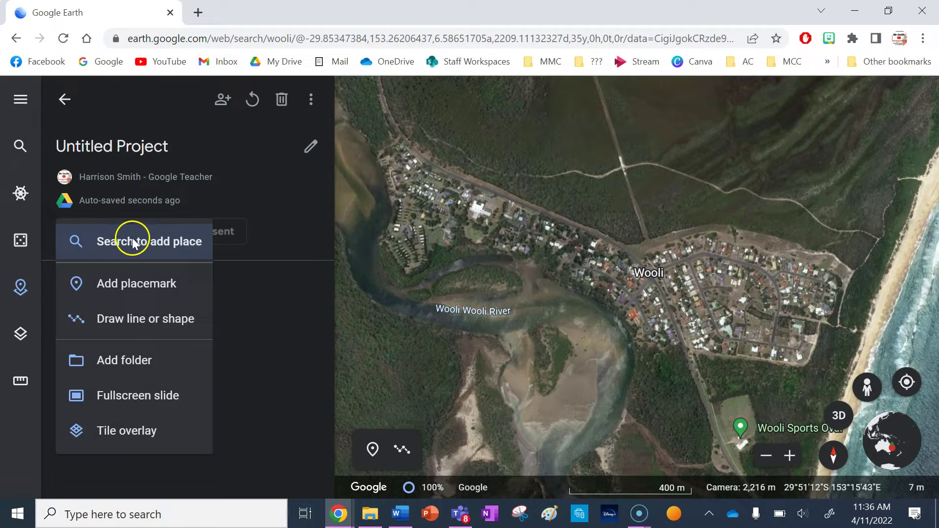
click(142, 322)
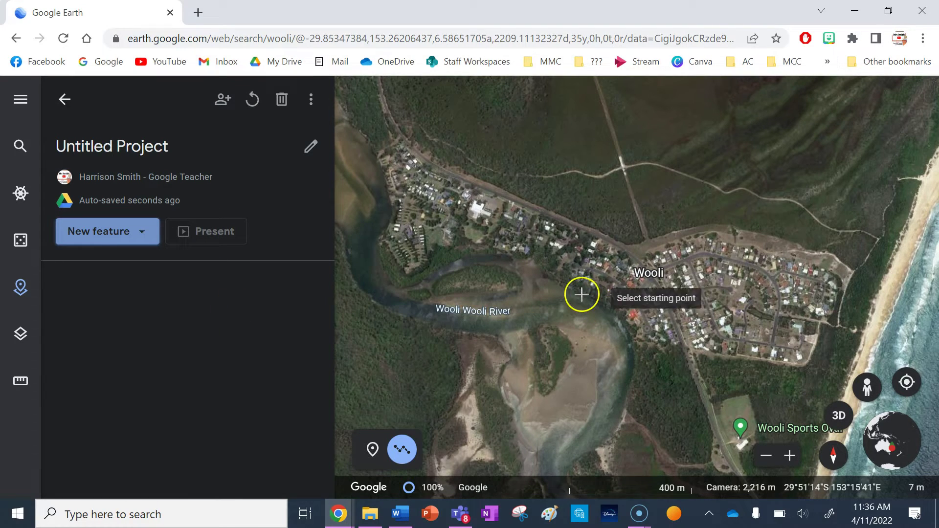
scroll(570, 289, up, 2)
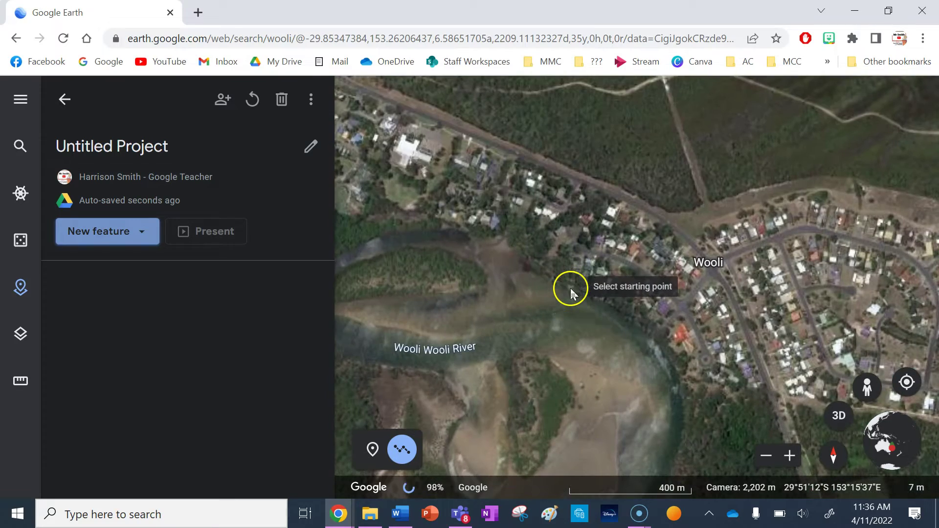
scroll(513, 323, up, 2)
drag(448, 245, 485, 250)
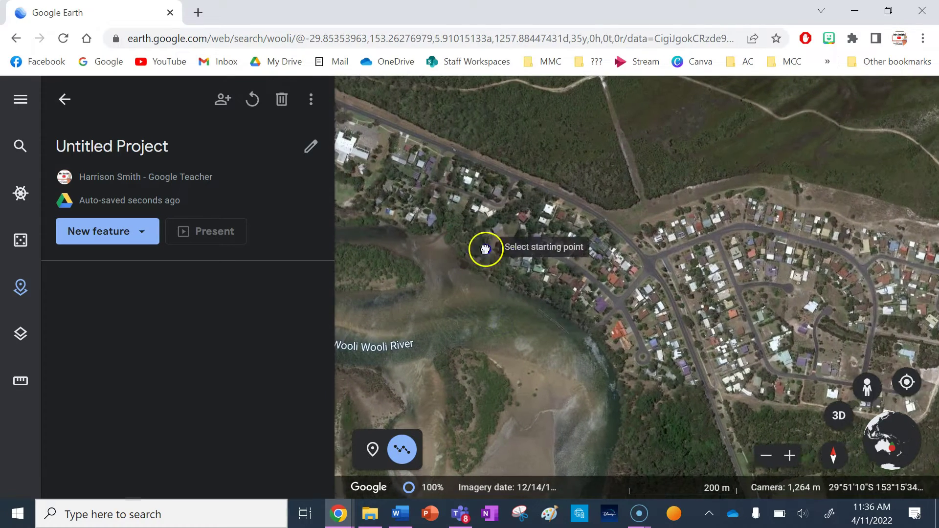
click(423, 224)
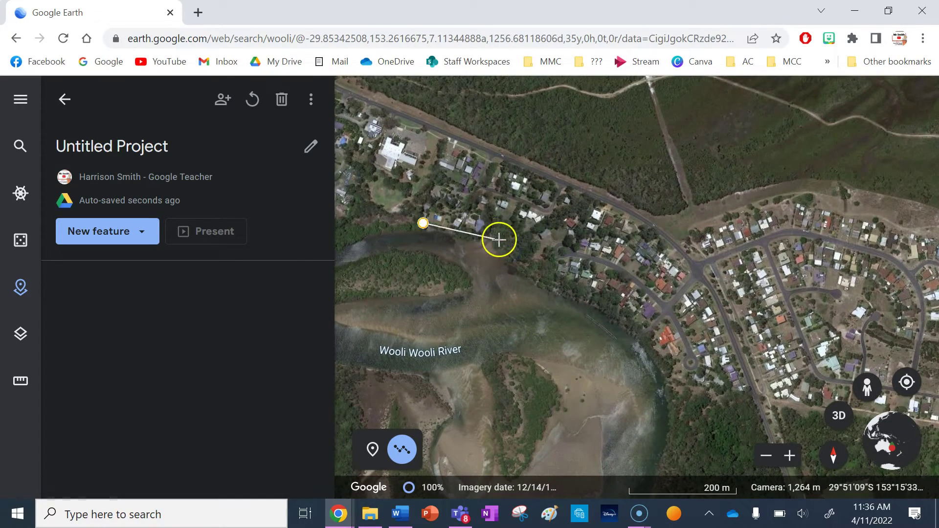
click(511, 250)
click(596, 291)
click(663, 356)
click(682, 388)
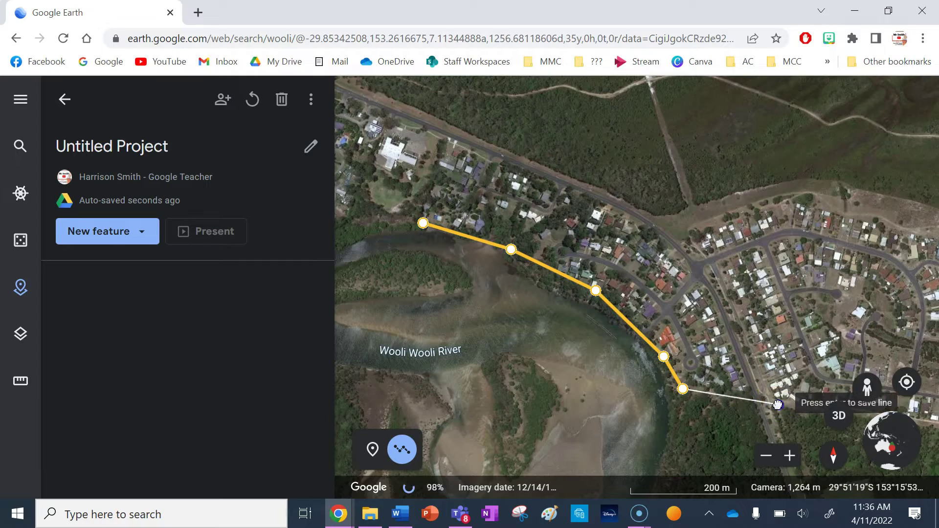
scroll(777, 404, down, 2)
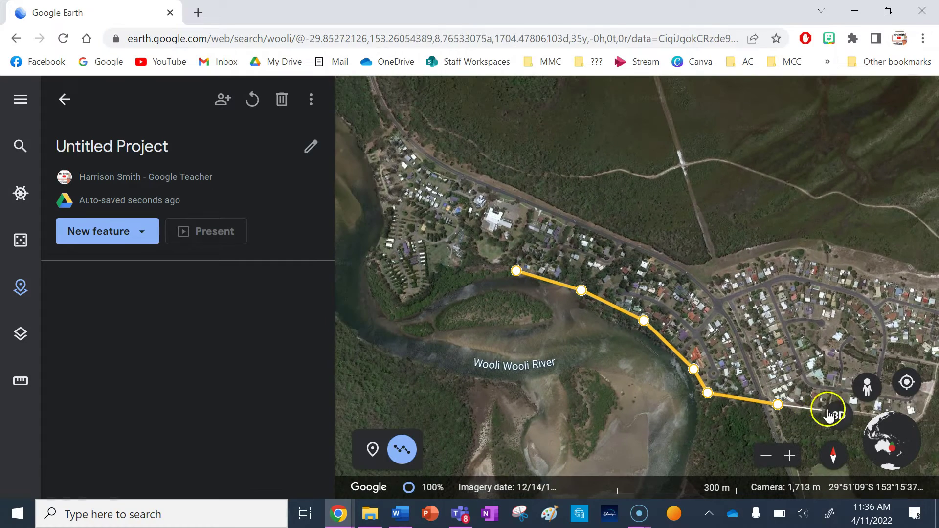
Continue the outline along the southern edge of the houses and up the eastern edge to the town's northeast corner
drag(803, 396, 610, 348)
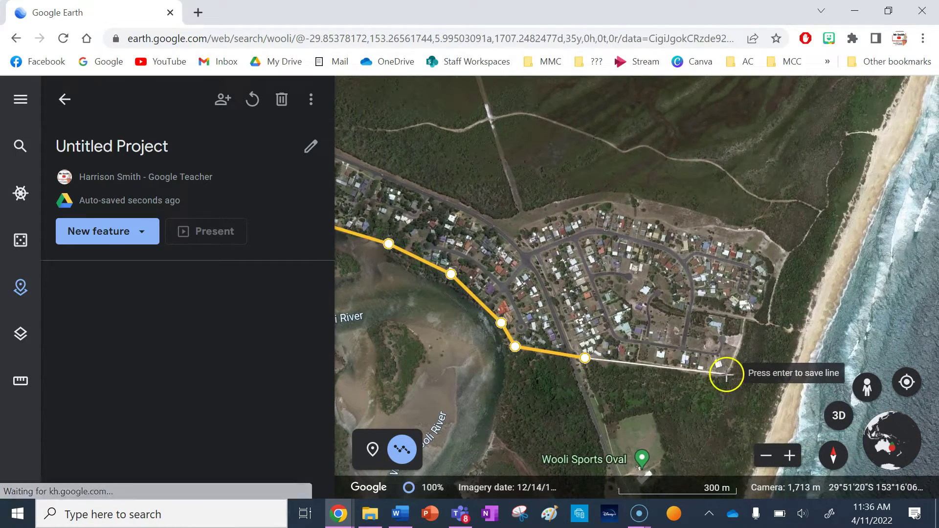
click(727, 374)
click(746, 316)
click(761, 310)
click(779, 248)
Trace the town's northern edge back along the road to the west and close the polygon at its starting point
click(654, 213)
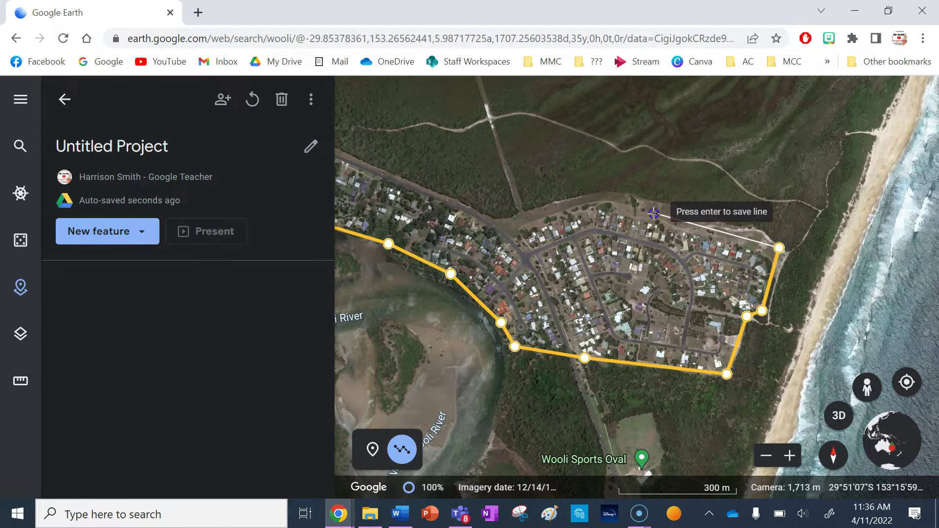
click(546, 208)
click(506, 223)
drag(529, 230, 787, 296)
click(601, 225)
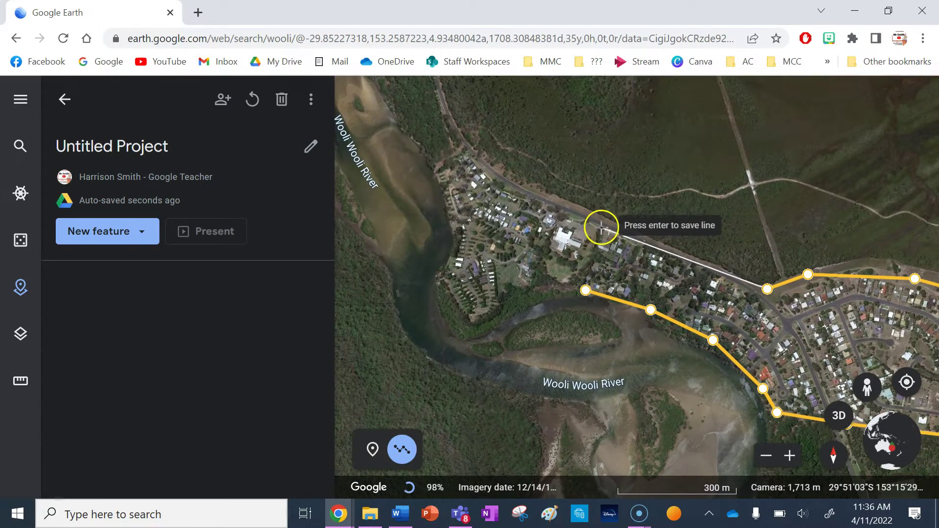
click(585, 290)
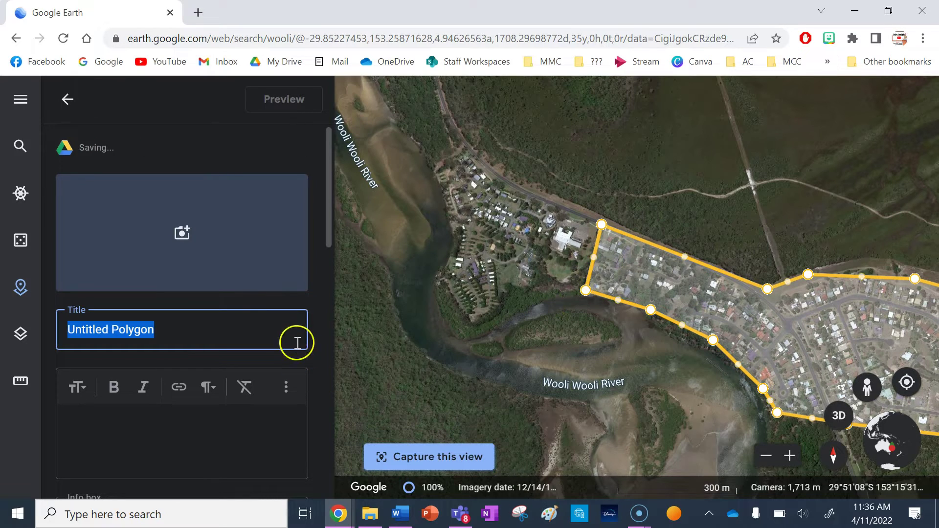
Set the polygon's fill to the same amber yellow as its outline and return to the project's feature list
scroll(259, 325, down, 7)
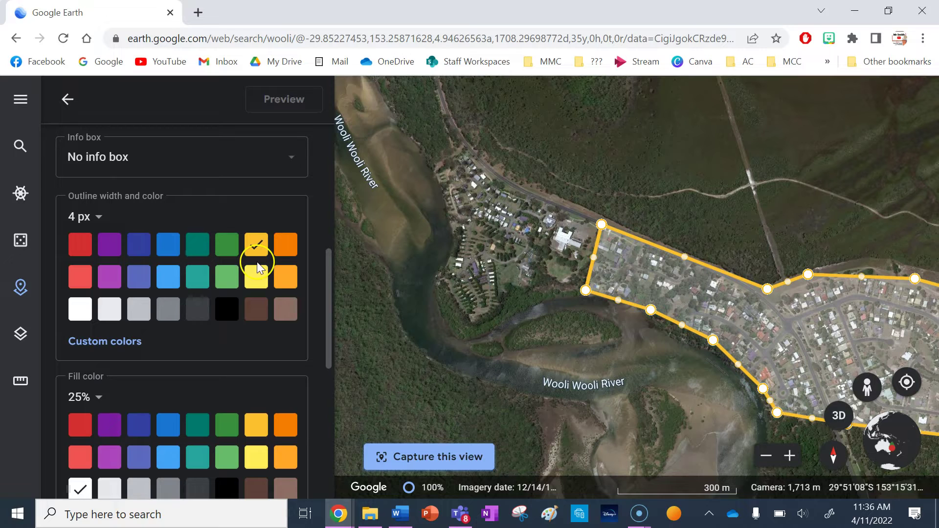
scroll(257, 264, down, 2)
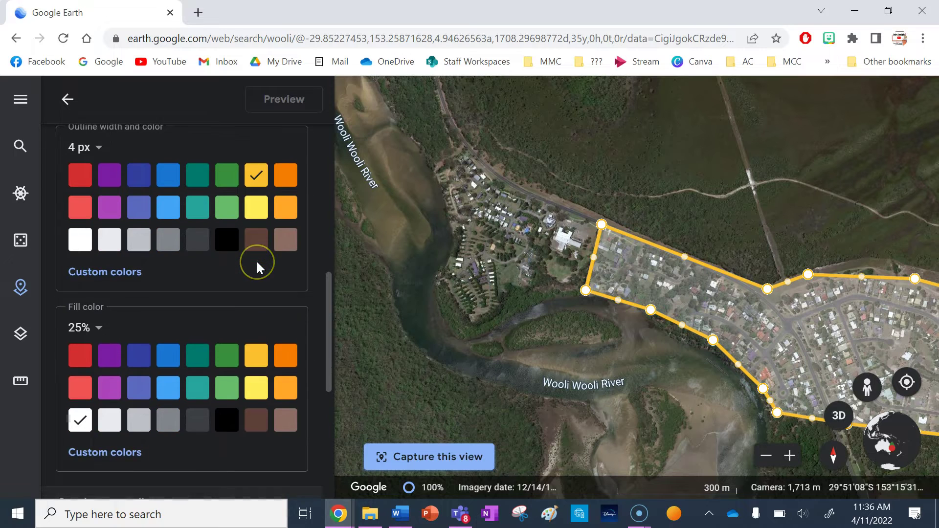
click(249, 345)
scroll(251, 294, up, 1)
scroll(251, 291, up, 8)
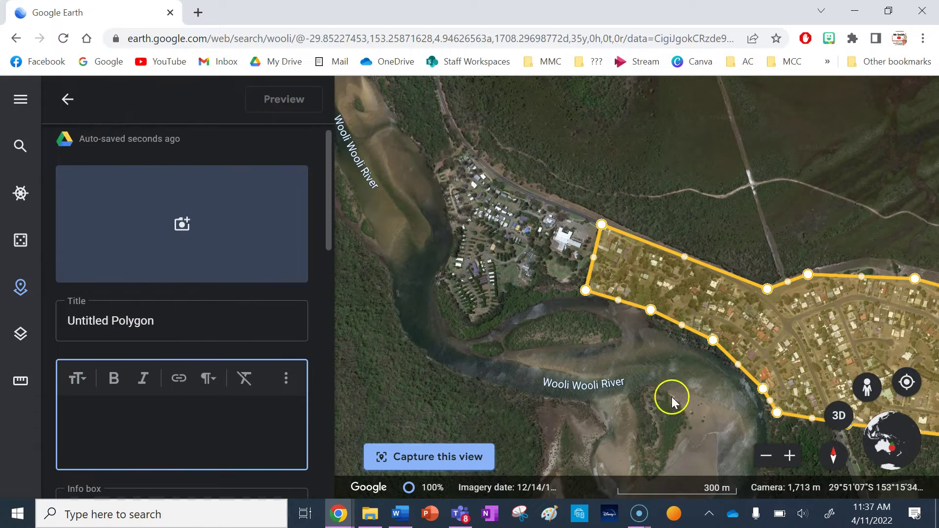
drag(580, 336, 609, 335)
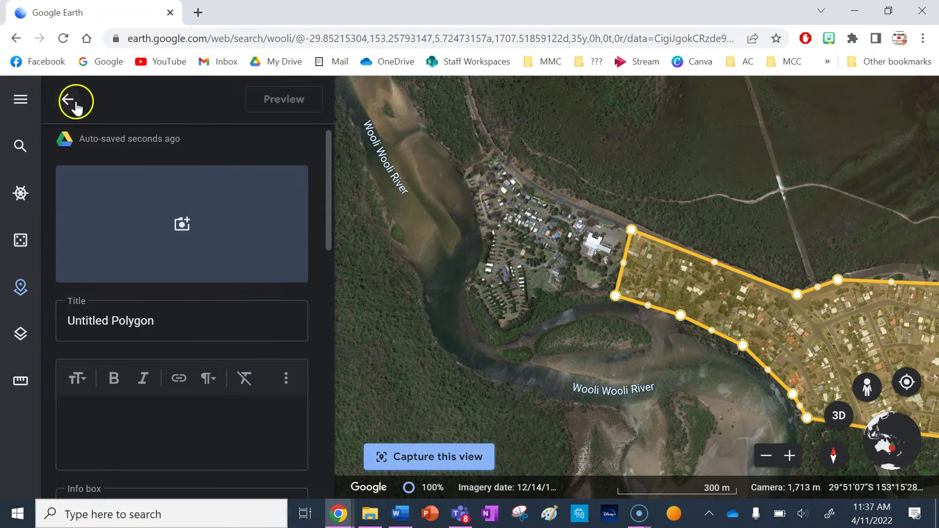
click(68, 101)
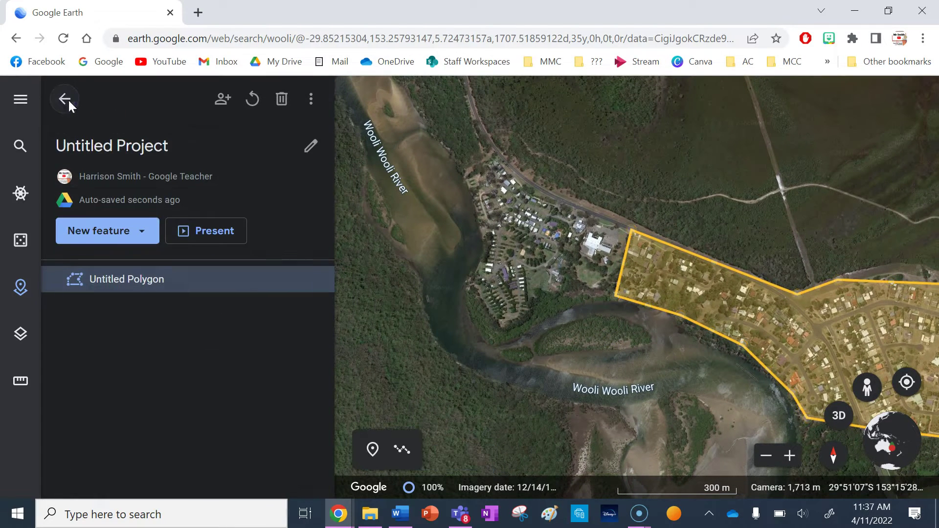
Draw a closed polygon around the settled area between the river and the road, west of the large white-roofed building
click(129, 236)
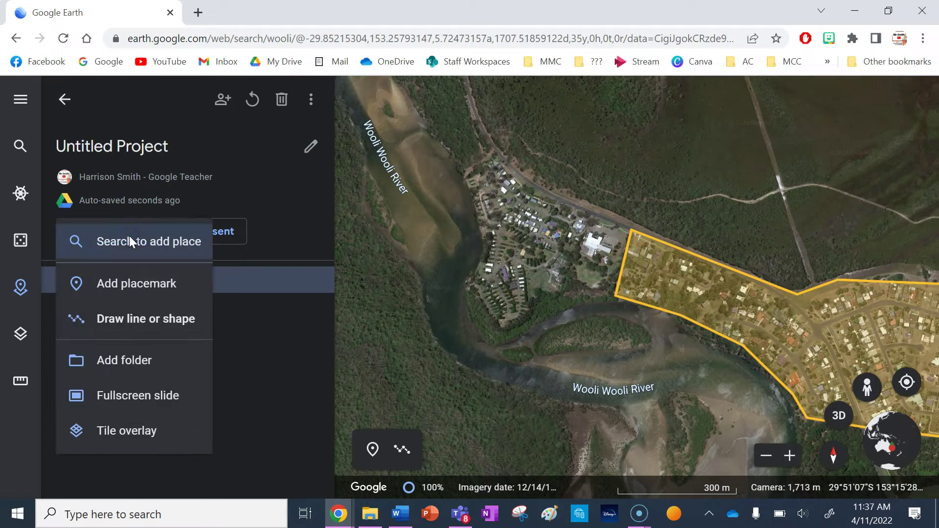
click(152, 324)
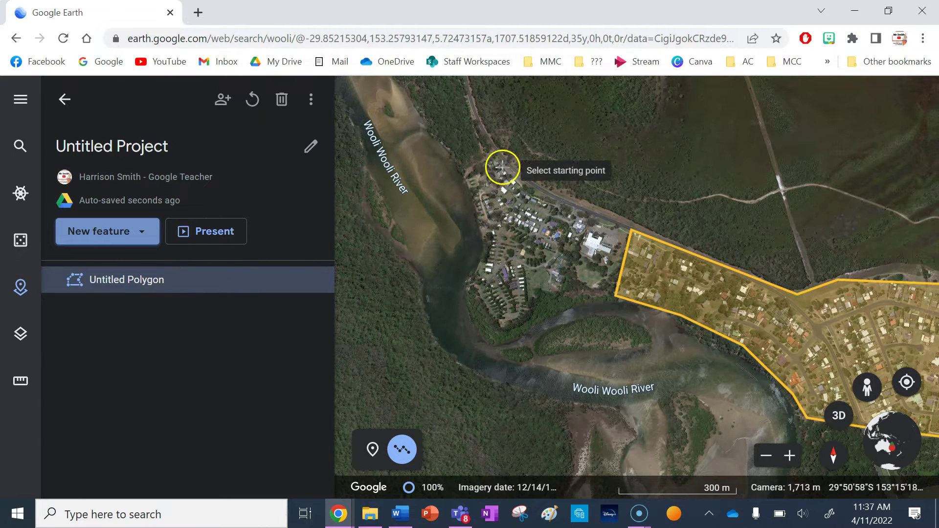
click(498, 159)
click(586, 215)
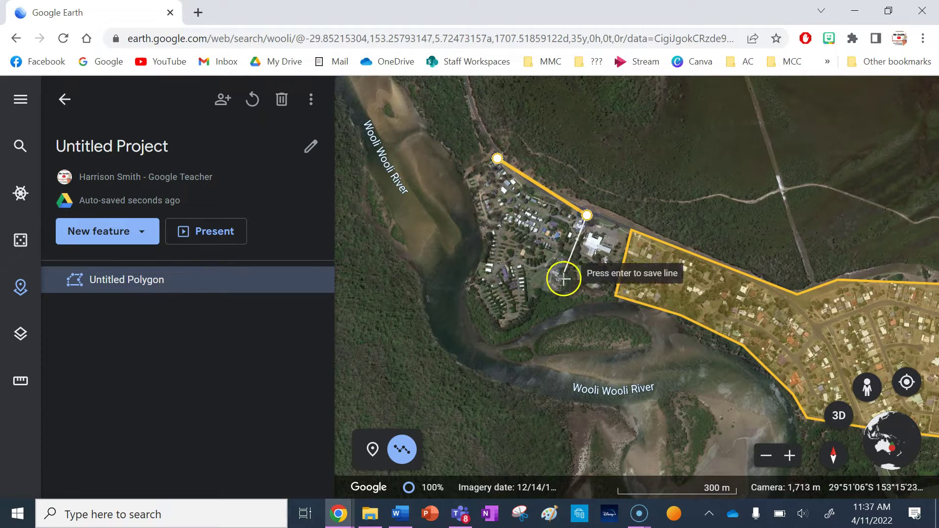
click(556, 289)
click(523, 317)
click(500, 320)
click(471, 285)
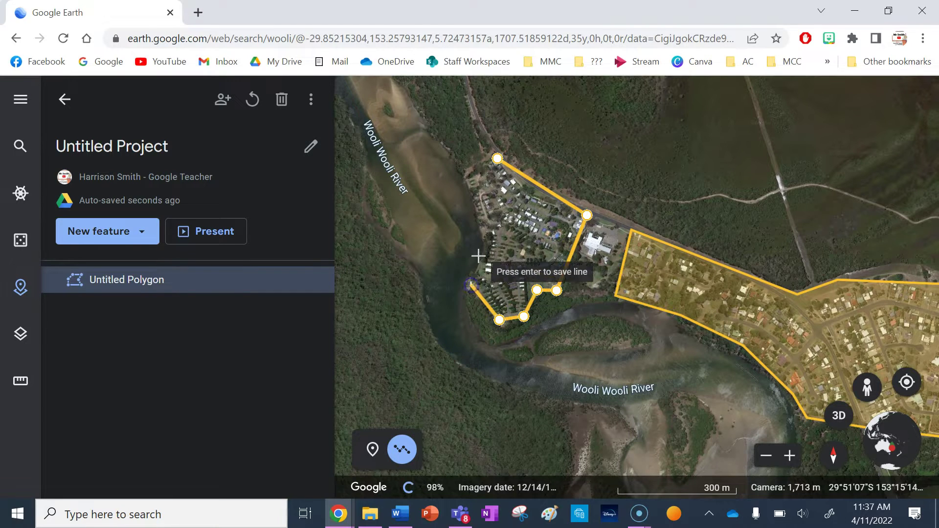
click(482, 235)
click(464, 178)
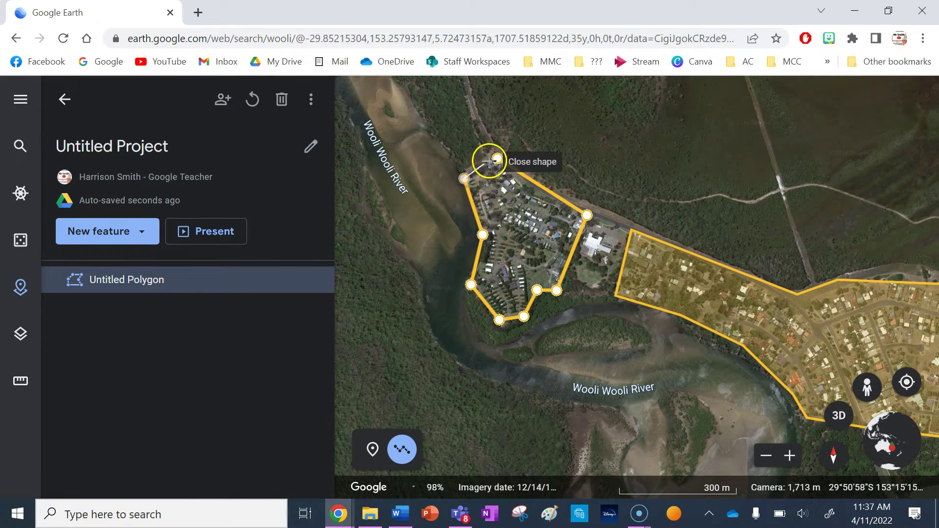
click(497, 158)
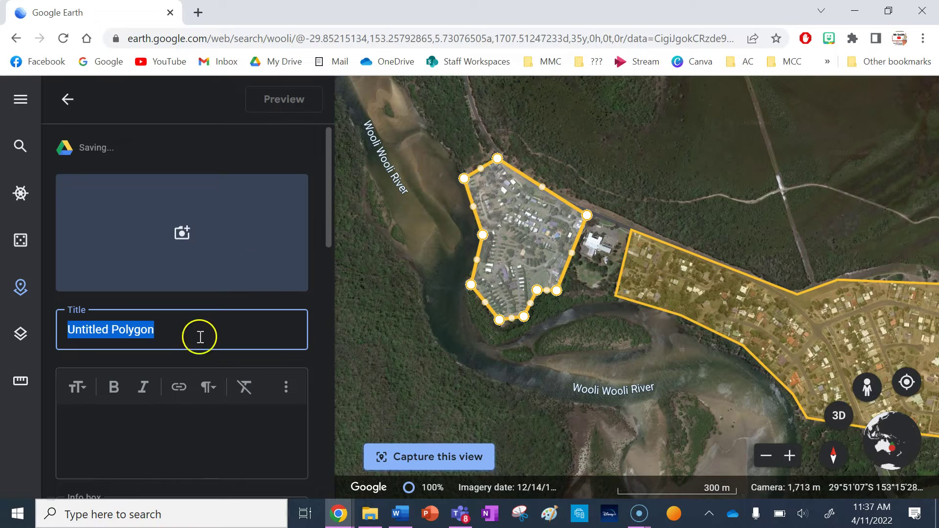
Set the new polygon's outline and fill colours to red and return to the project's feature list
scroll(189, 354, down, 8)
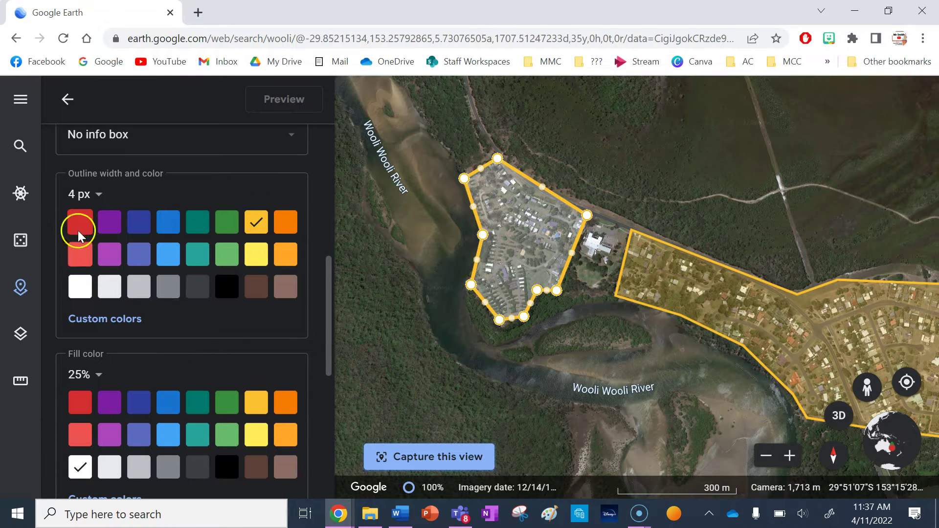
click(79, 234)
click(80, 402)
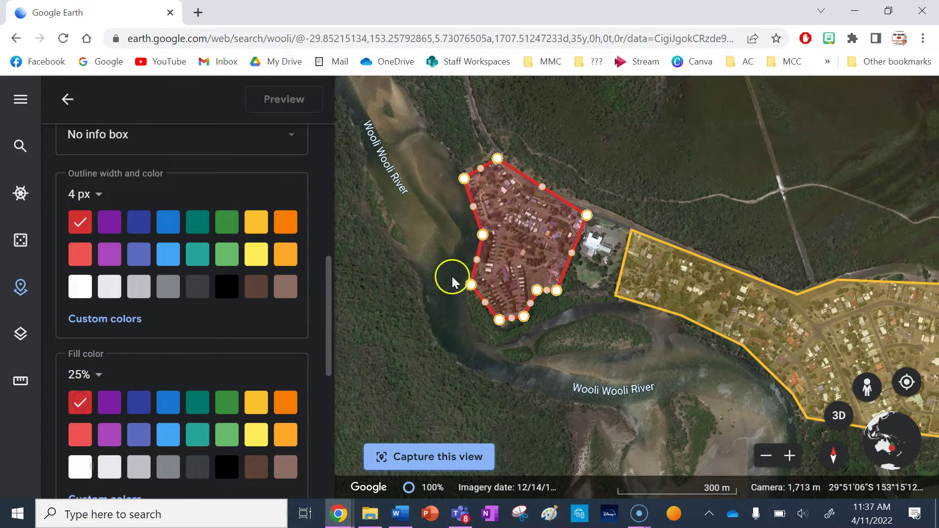
click(500, 378)
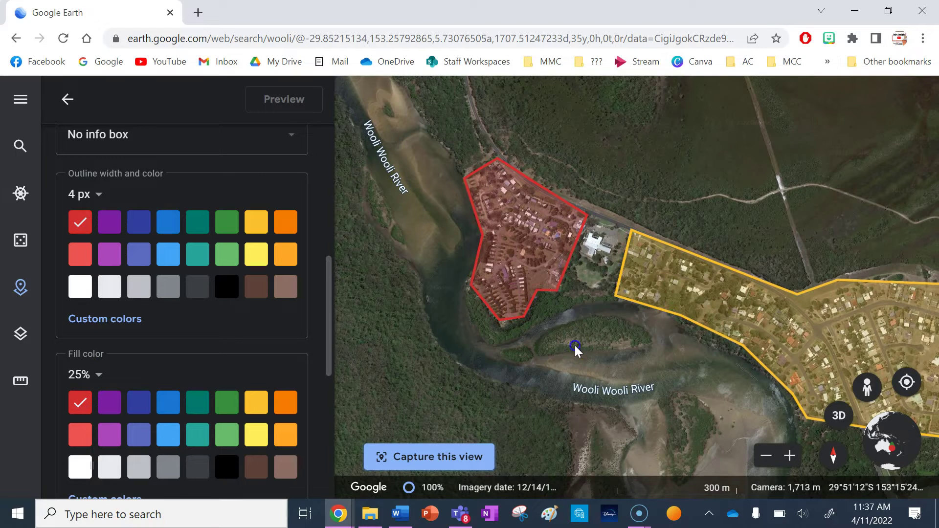
drag(575, 350, 522, 360)
click(68, 99)
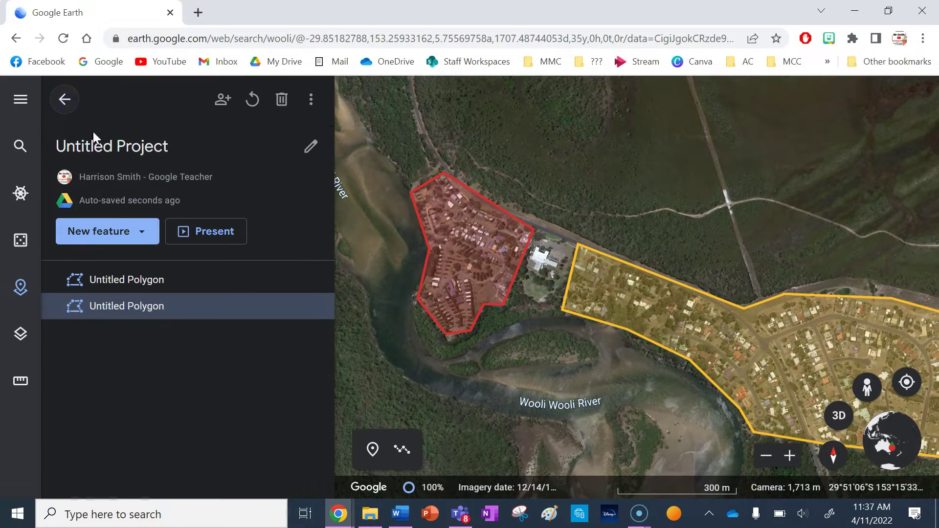
Add a placemark on the large white-roofed building between the two polygons and title it "Wooli Hotel Motel"
click(137, 231)
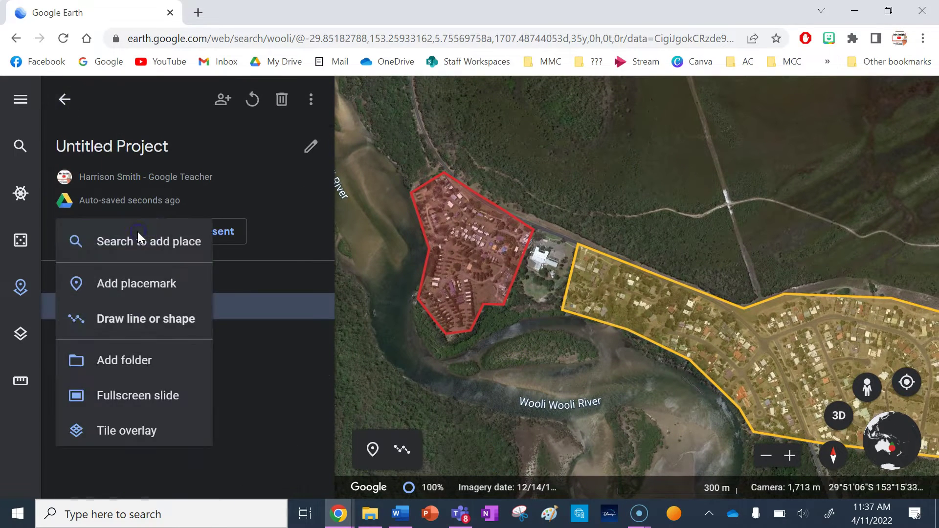
click(156, 286)
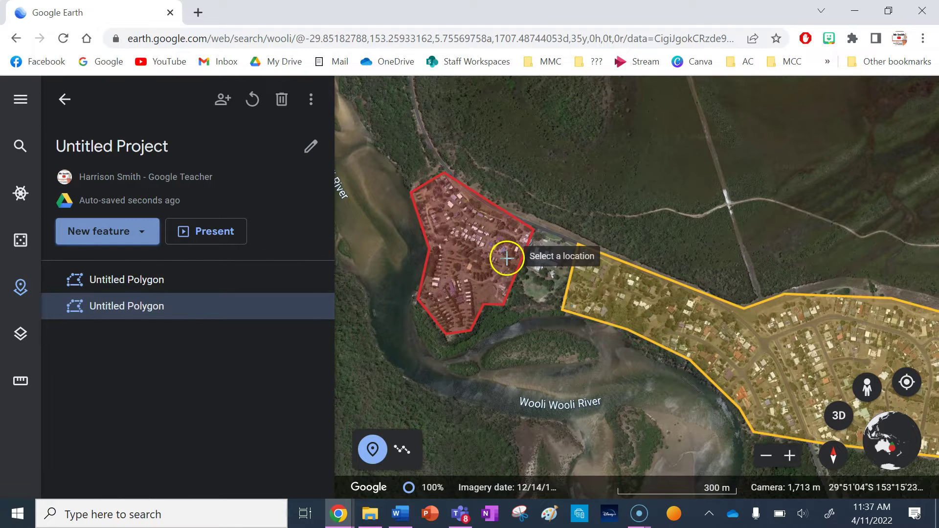
click(539, 255)
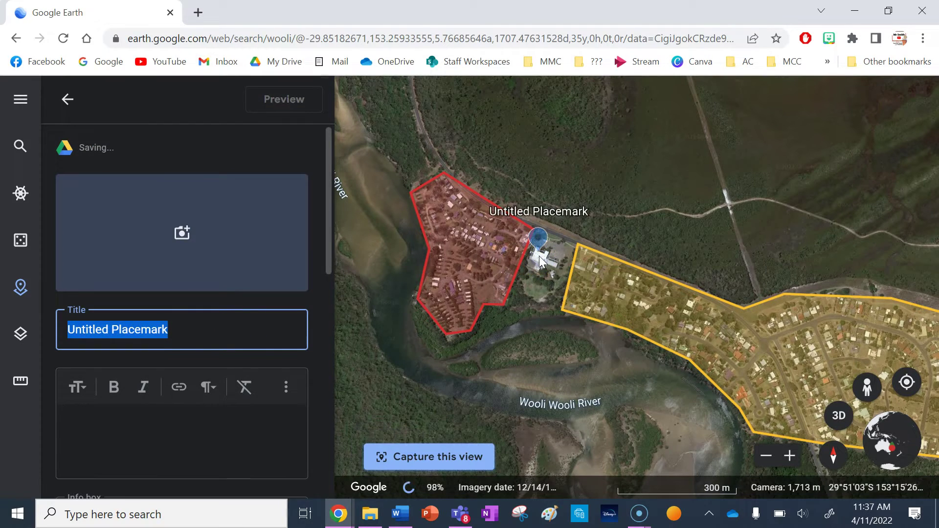
text(Wooli Hotel Motel)
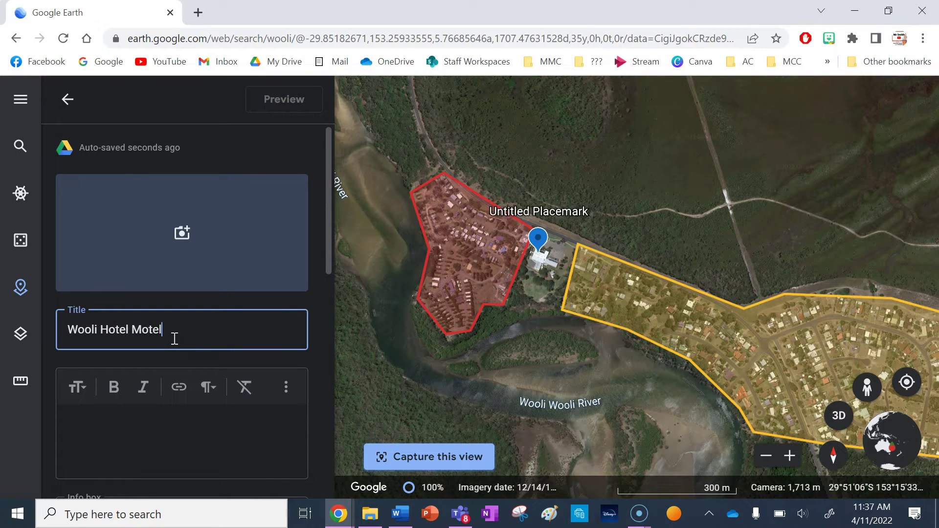
Give the hotel placemark the star icon in dark brown and return to the project's feature list
scroll(220, 335, down, 6)
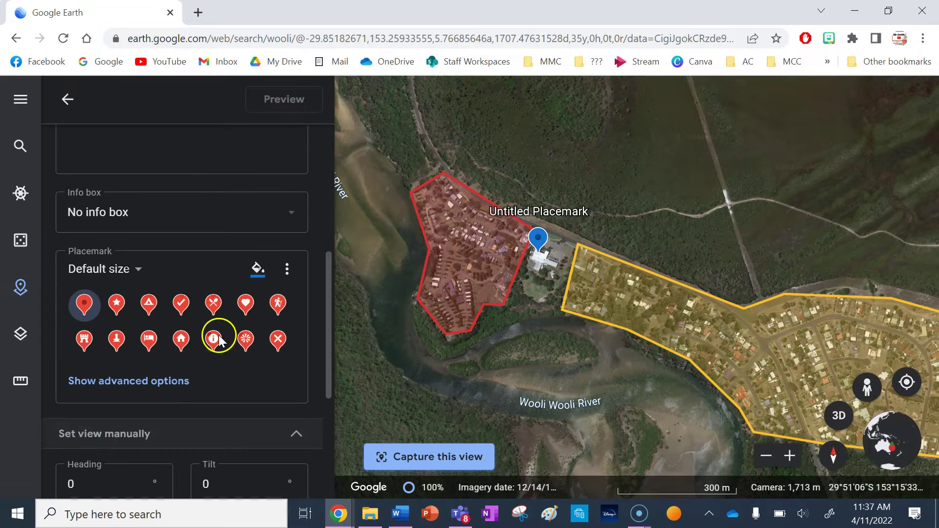
click(118, 305)
click(254, 272)
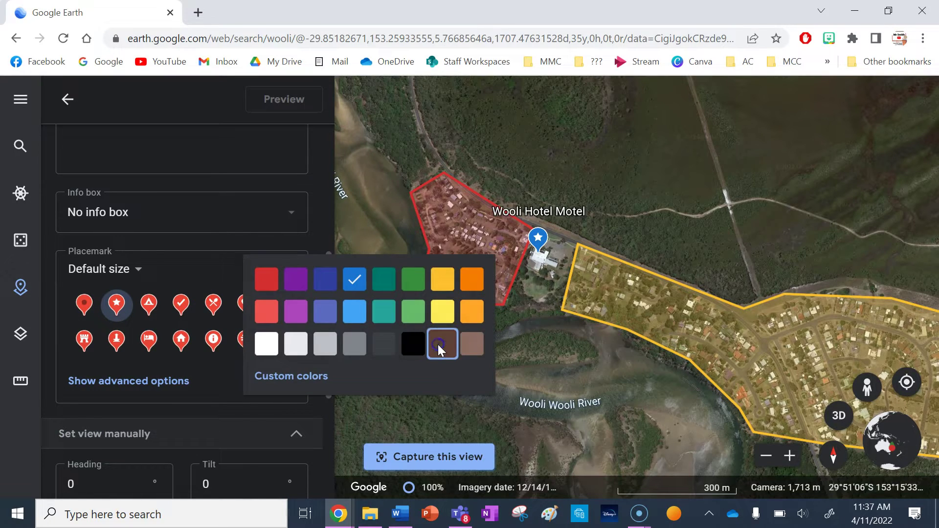
click(439, 344)
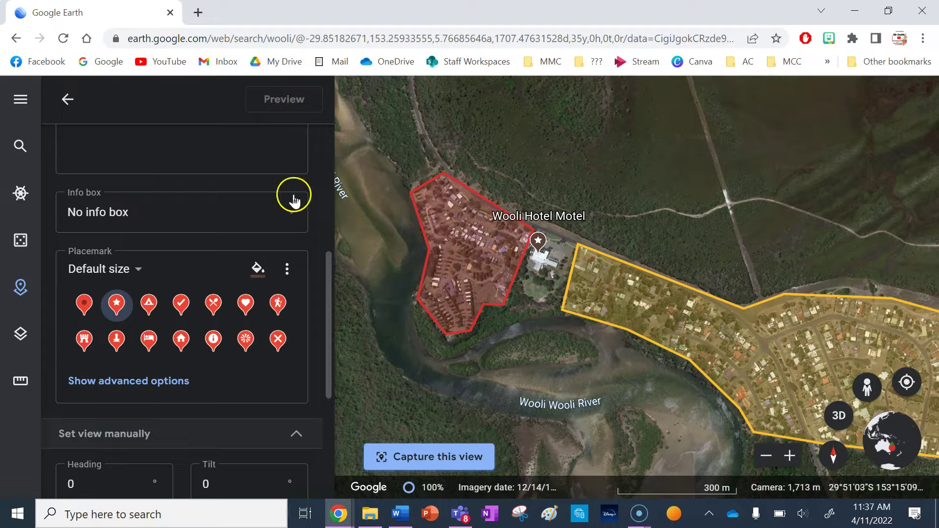
click(66, 99)
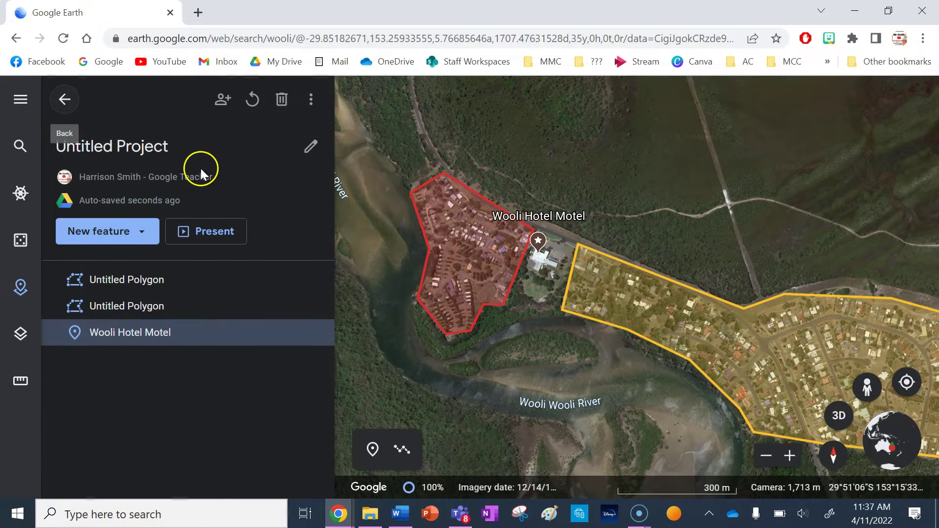
Leave the project, hide the projects list and frame the whole of Wooli with both polygons and the beach
click(57, 98)
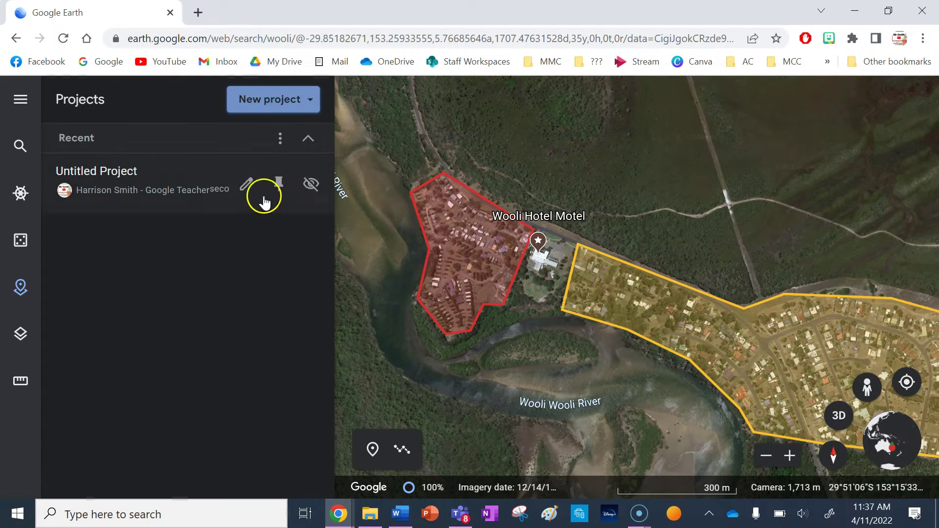
click(19, 288)
drag(477, 399, 392, 342)
scroll(391, 342, down, 2)
scroll(391, 343, down, 2)
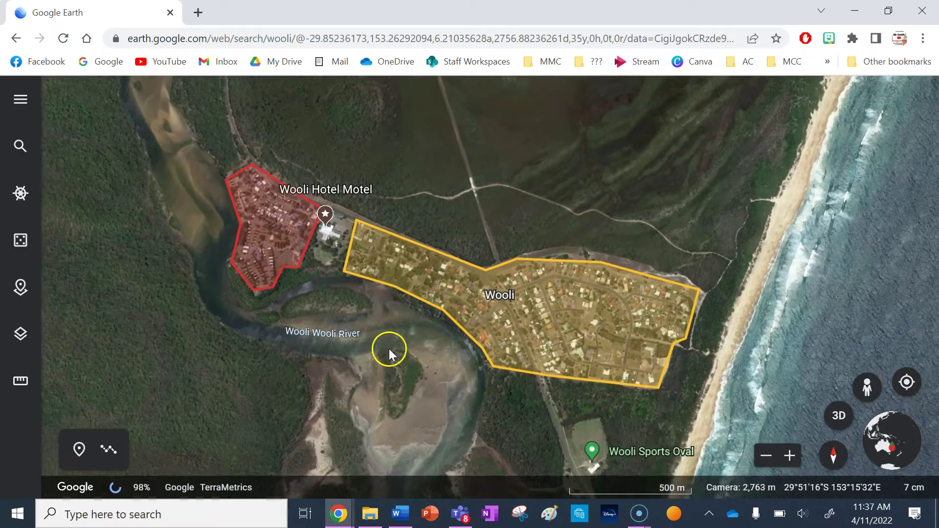
drag(388, 348, 361, 355)
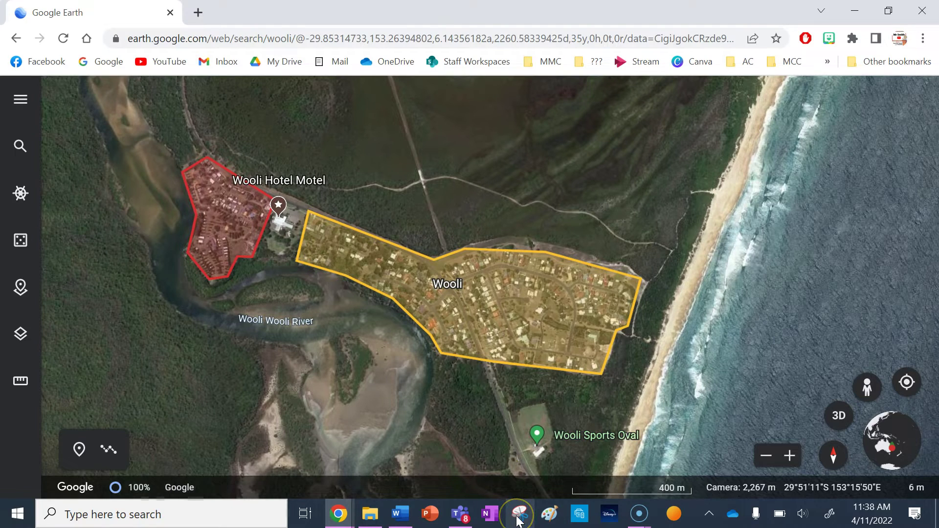
Open Snipping Tool, capture the map area from the river to the ocean with both polygons, and copy the snip
click(231, 516)
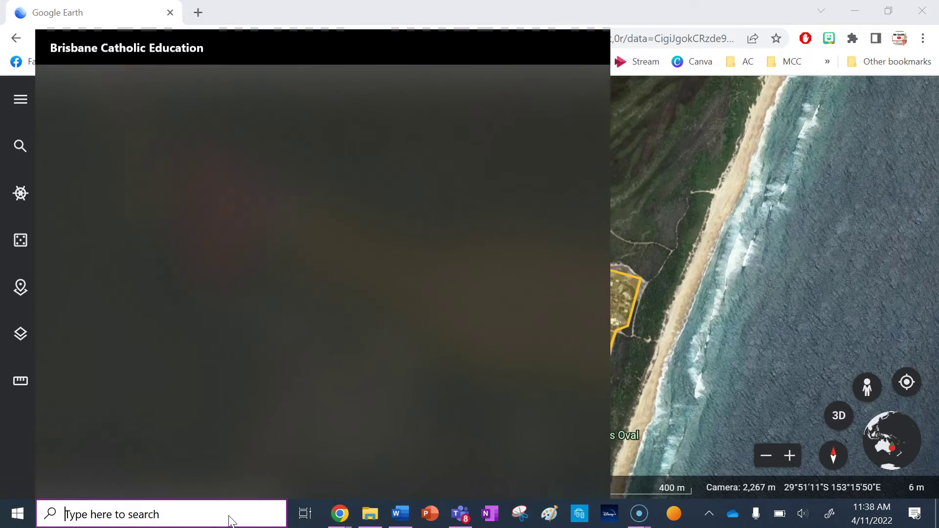
text(sni)
click(142, 145)
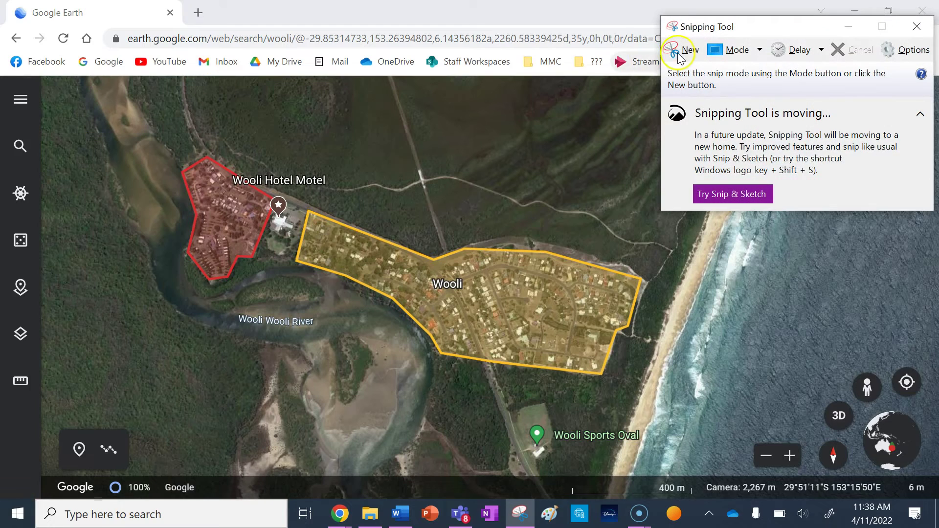
click(676, 49)
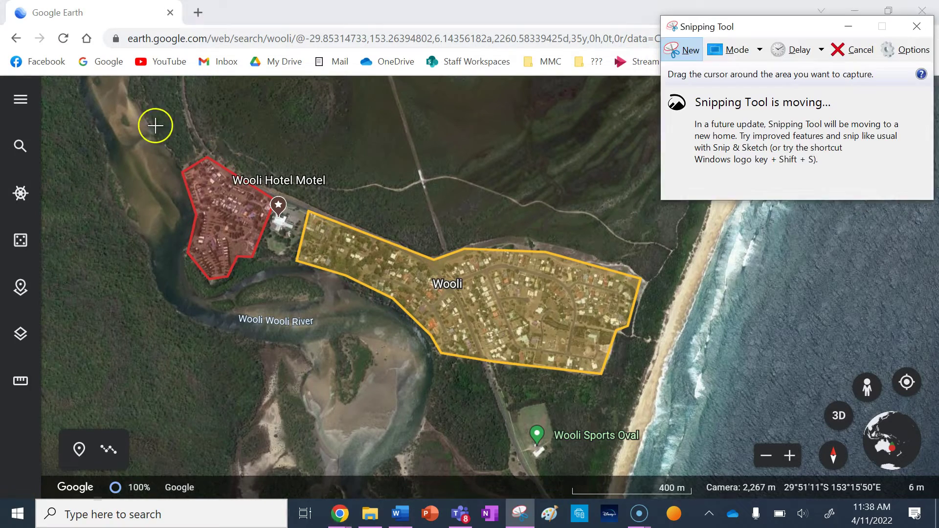
drag(91, 115, 814, 420)
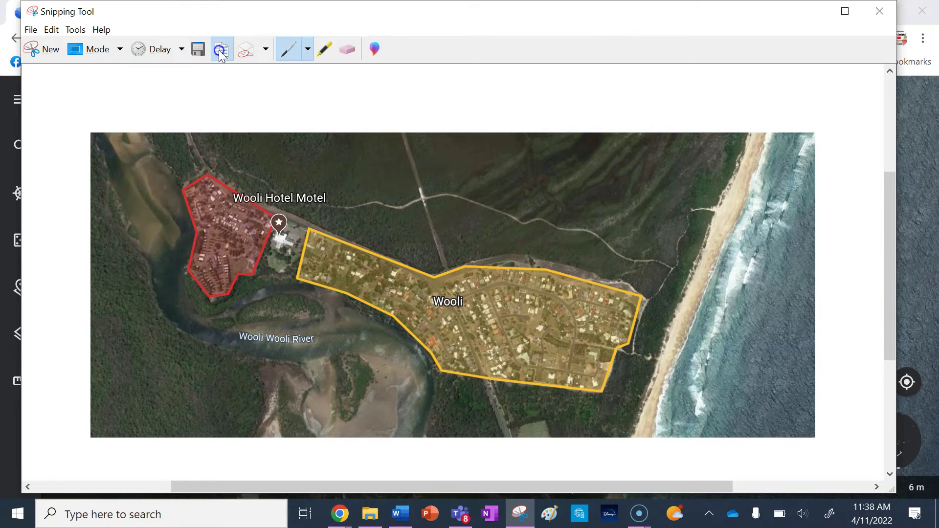
Open Paint and paste the captured Wooli map onto the blank canvas
click(218, 519)
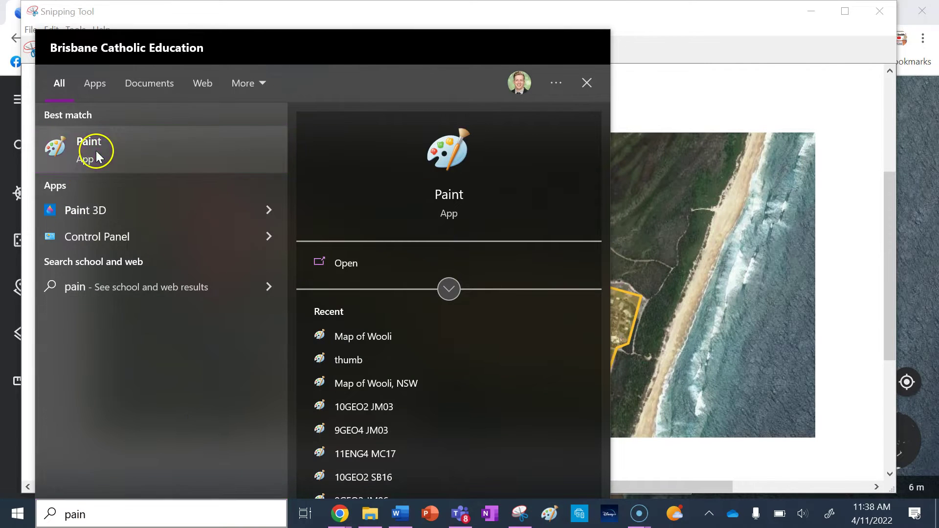
click(97, 156)
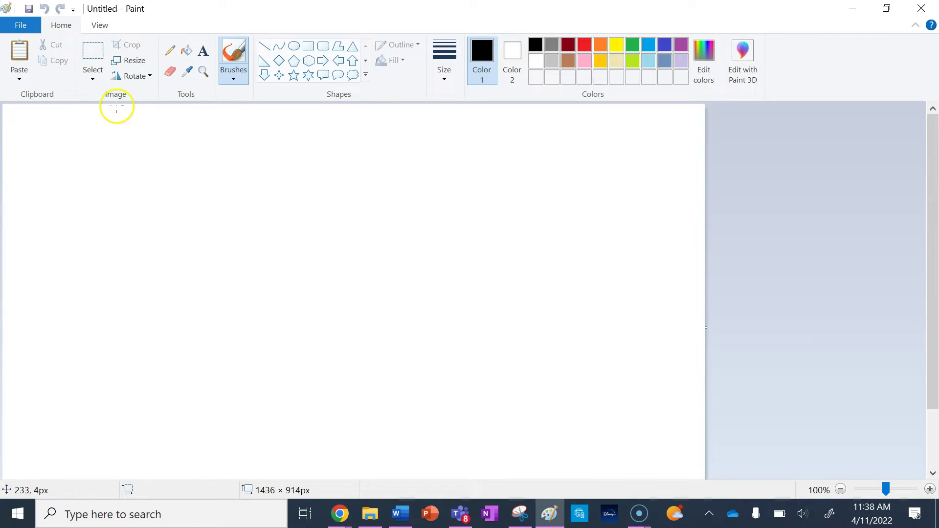
click(94, 51)
drag(52, 152, 293, 272)
key(ctrl+v)
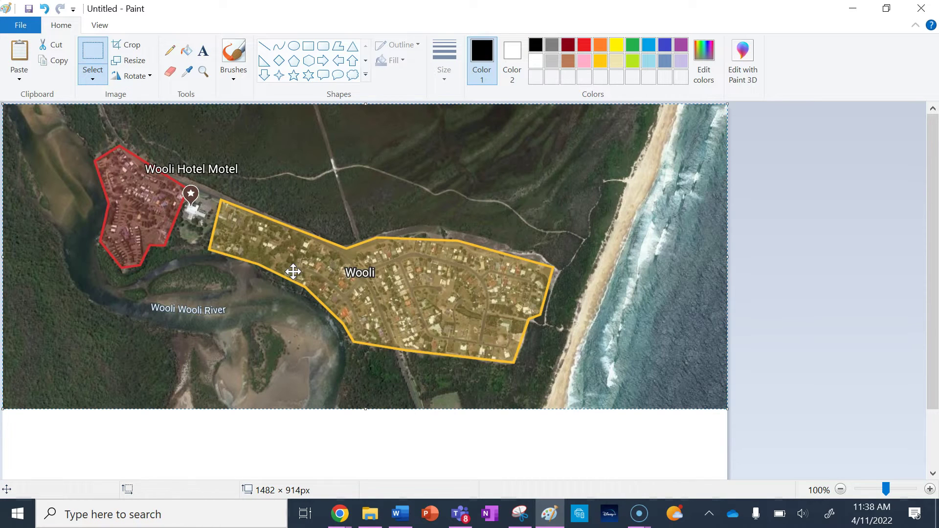
click(610, 436)
scroll(634, 443, down, 3)
scroll(634, 443, up, 3)
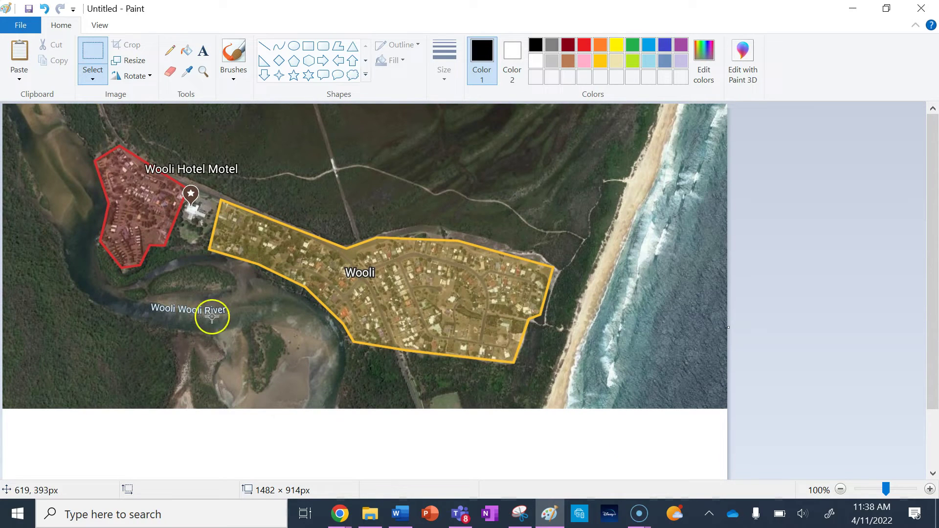
Switch back to Google Earth, capture only its 400 m scale bar with Snipping Tool and copy the snip
click(340, 514)
click(406, 452)
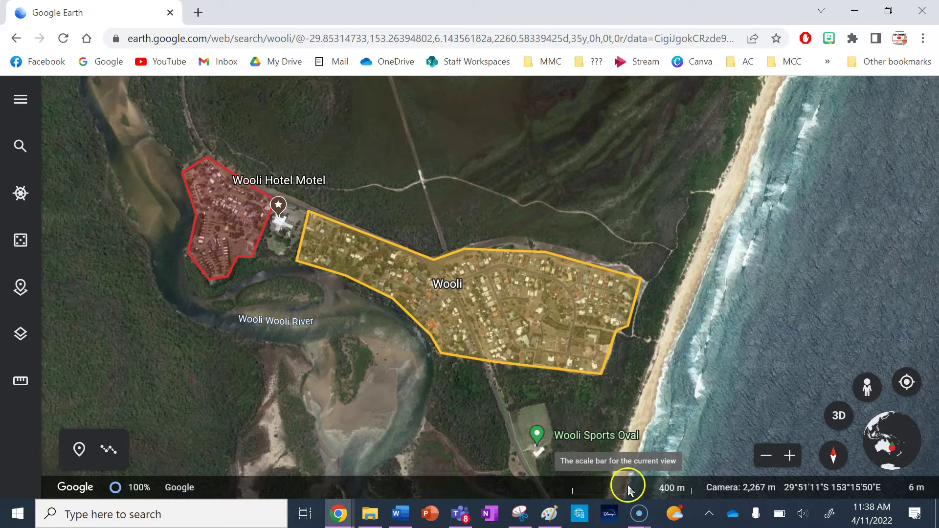
click(522, 522)
click(34, 49)
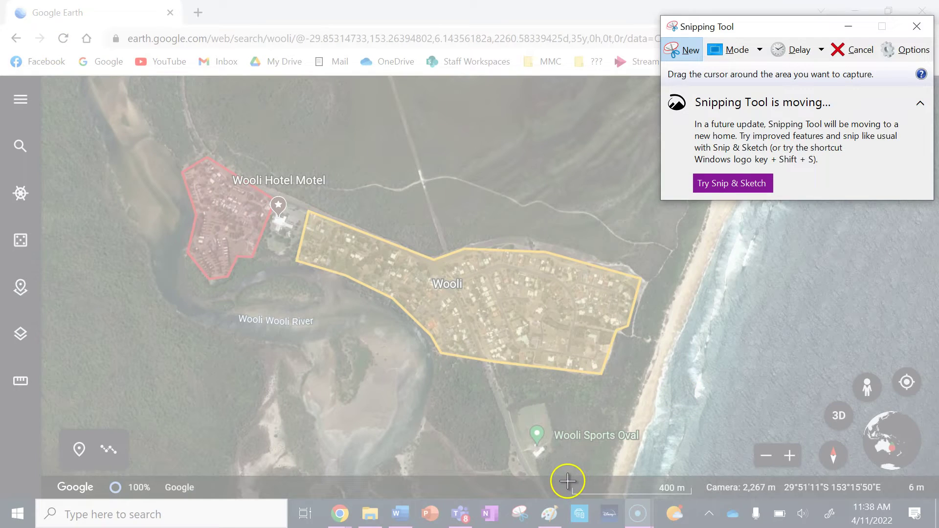
drag(568, 480, 695, 497)
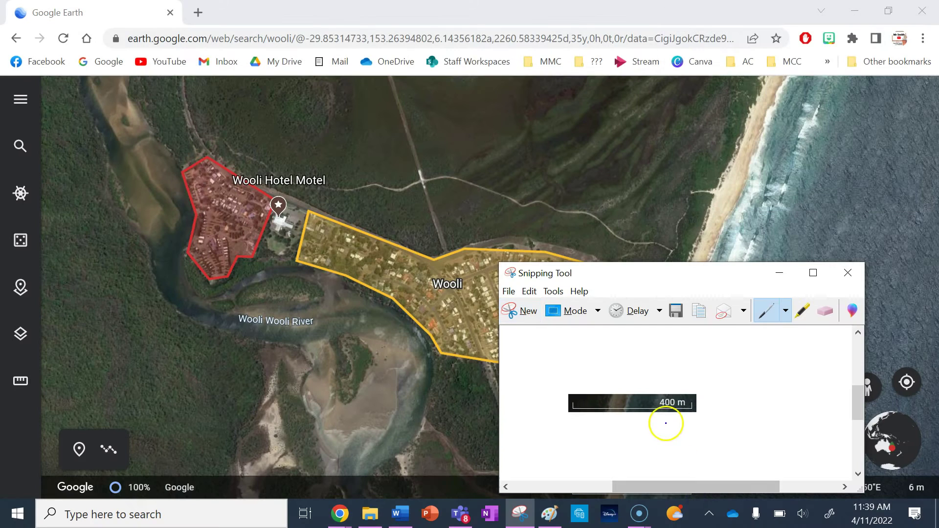
click(700, 311)
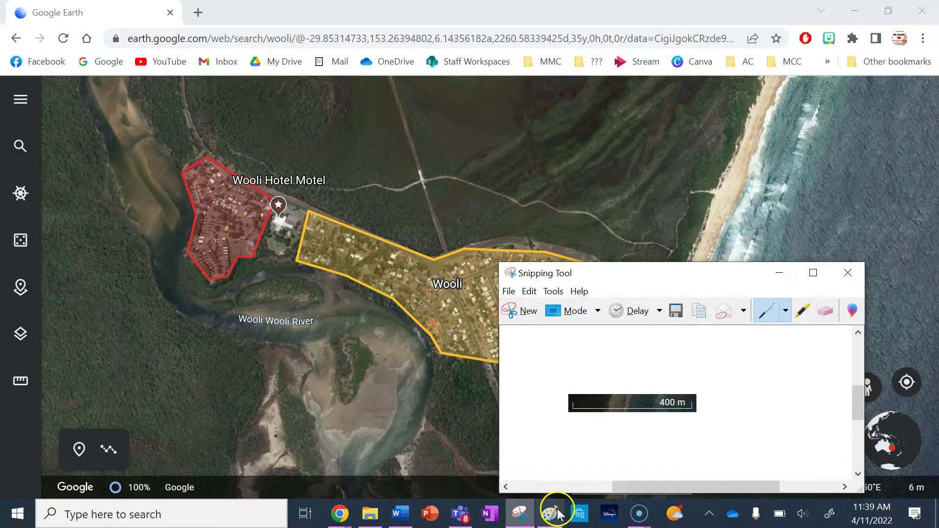
Switch to Paint, paste the scale bar and place it on the map's lower edge over the beach
click(549, 513)
drag(410, 416, 507, 460)
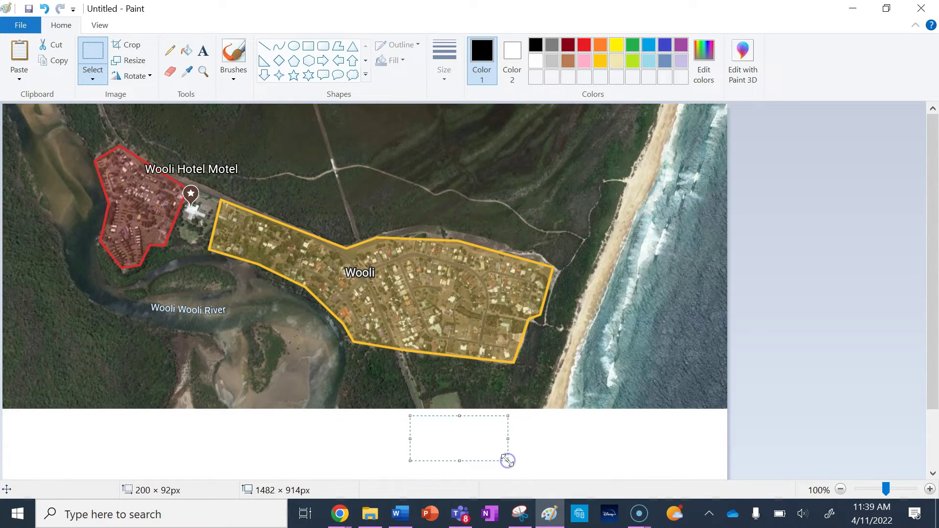
key(ctrl+v)
drag(103, 113, 605, 399)
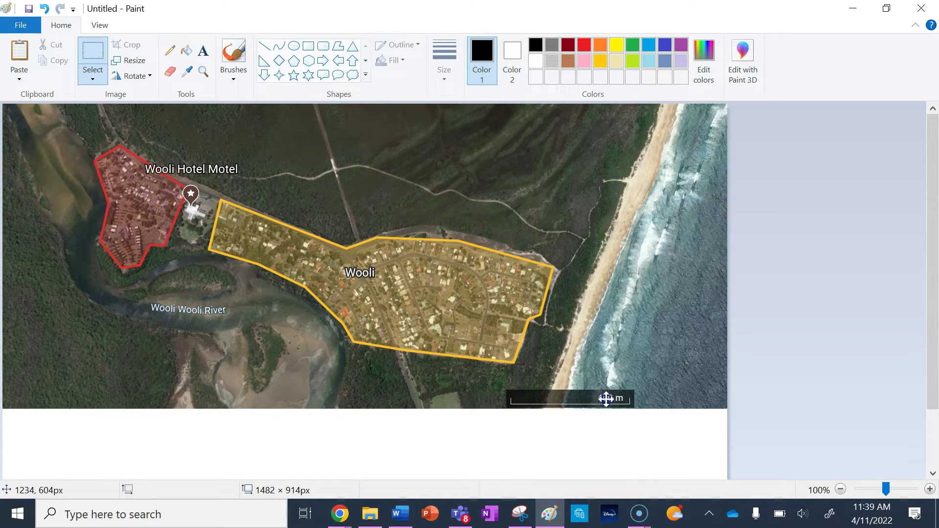
Undo the scale bar placement on the map, paste it again and position it in the white area below the map
click(592, 427)
key(ctrl+z)
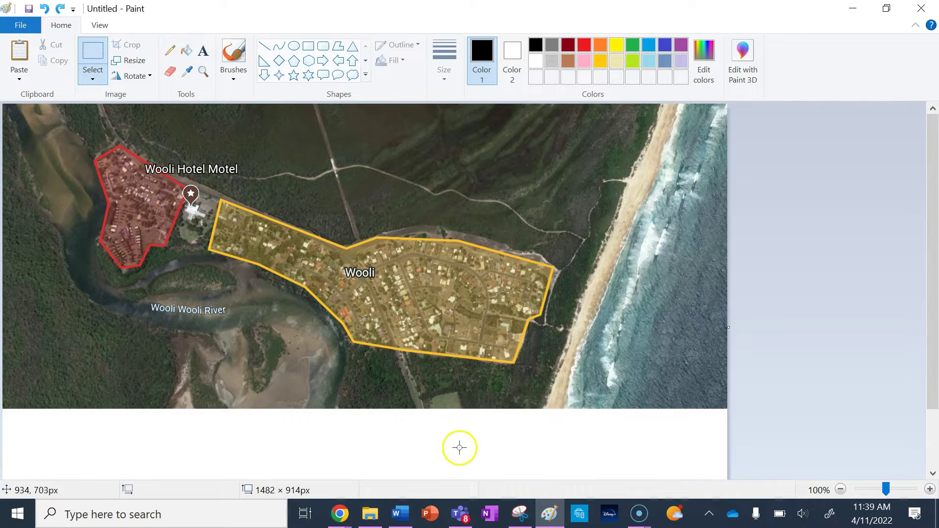
scroll(459, 446, down, 3)
drag(463, 363, 588, 428)
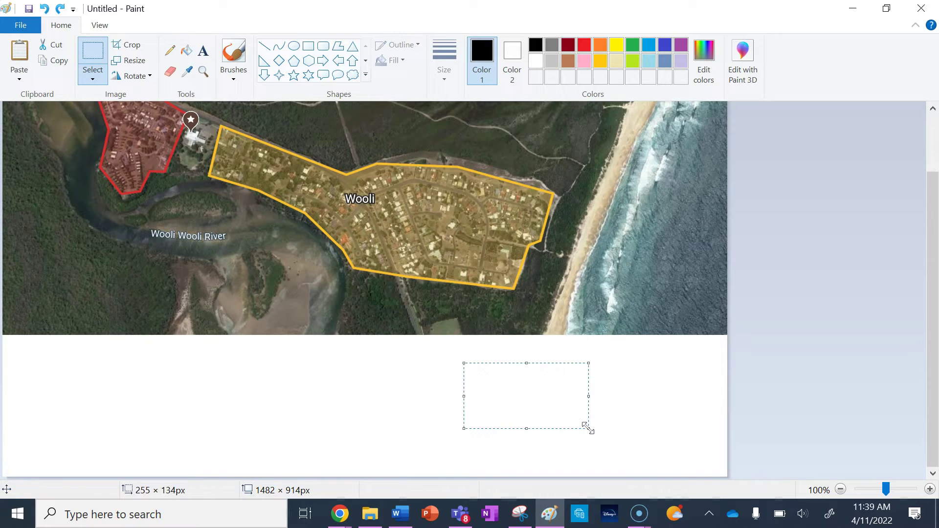
key(ctrl+v)
drag(102, 112, 595, 402)
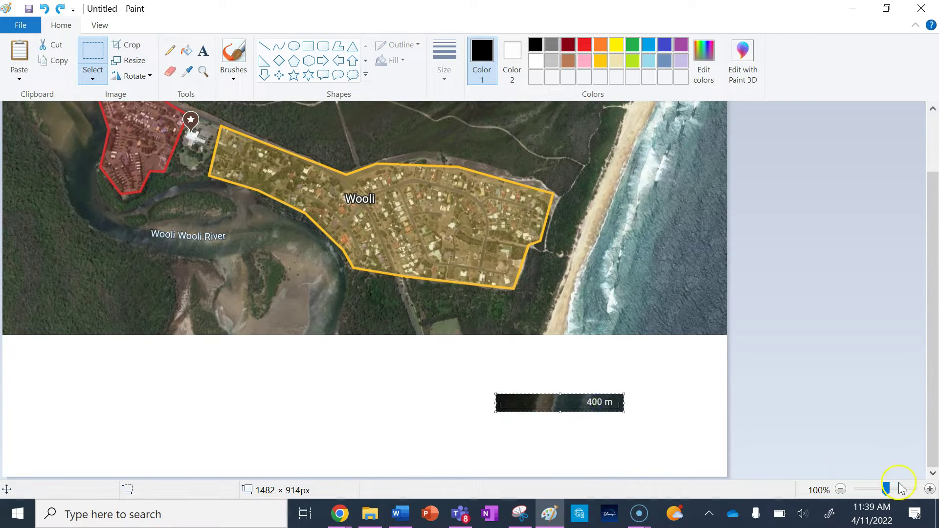
Set up the Line tool with orange and the thinnest line size for tracing the pasted scale bar
double_click(928, 490)
scroll(644, 372, right, 10)
scroll(643, 373, down, 10)
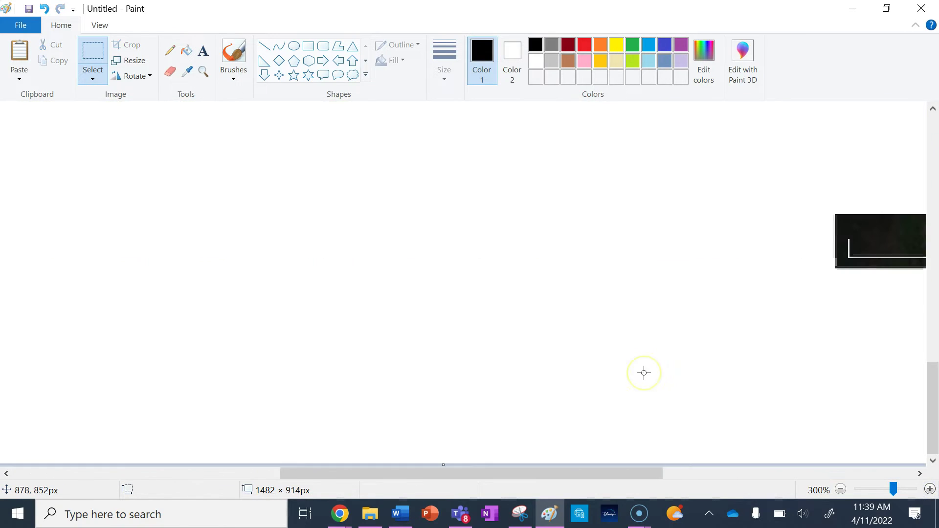
scroll(643, 372, right, 5)
scroll(643, 373, up, 3)
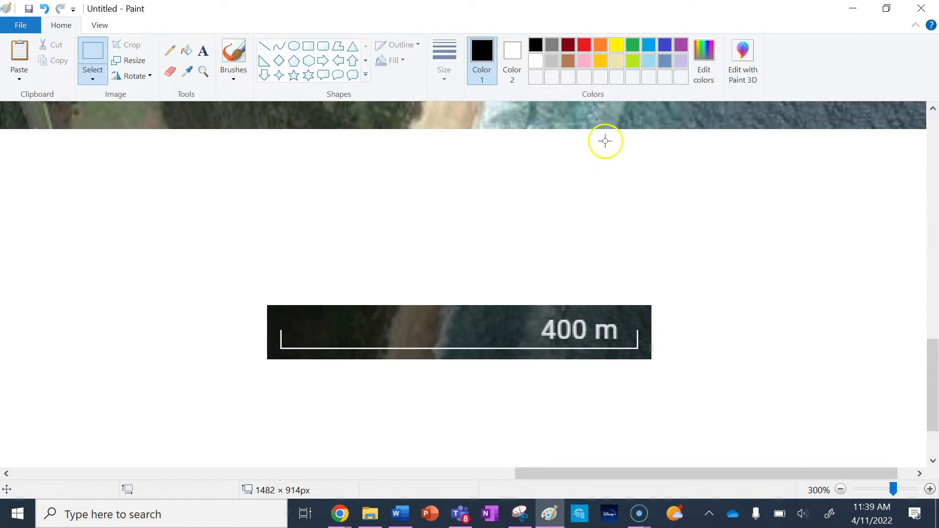
click(264, 49)
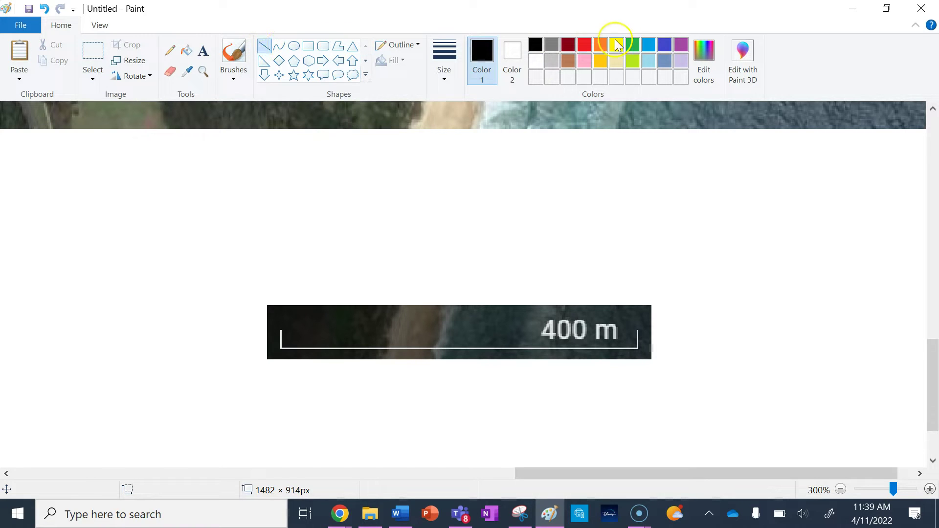
click(601, 45)
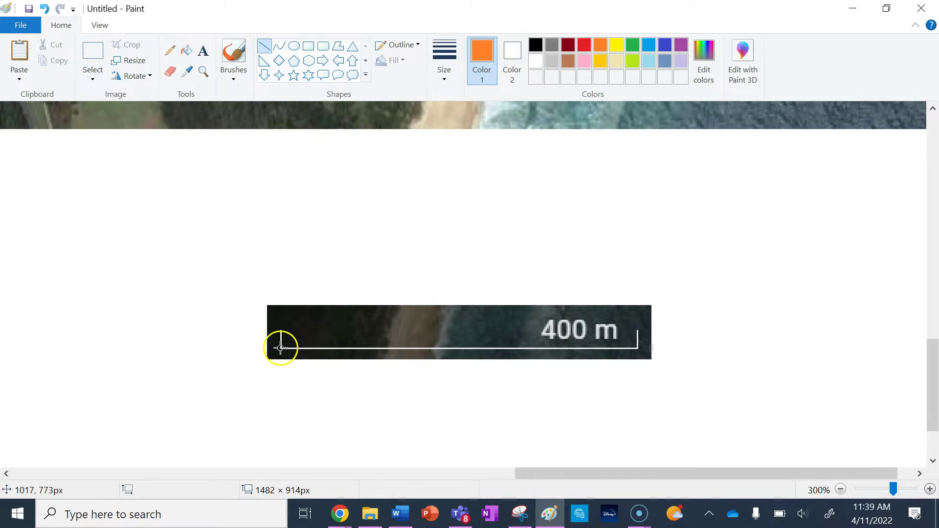
click(444, 64)
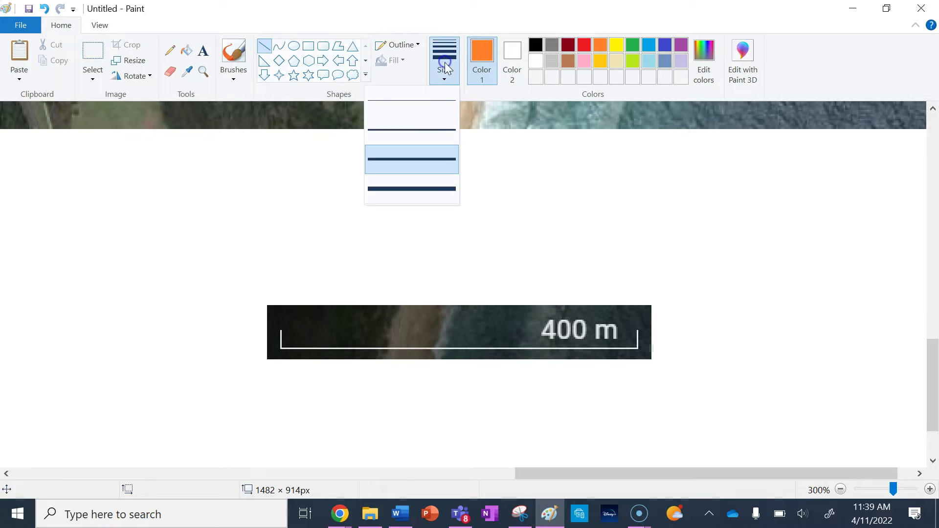
click(419, 106)
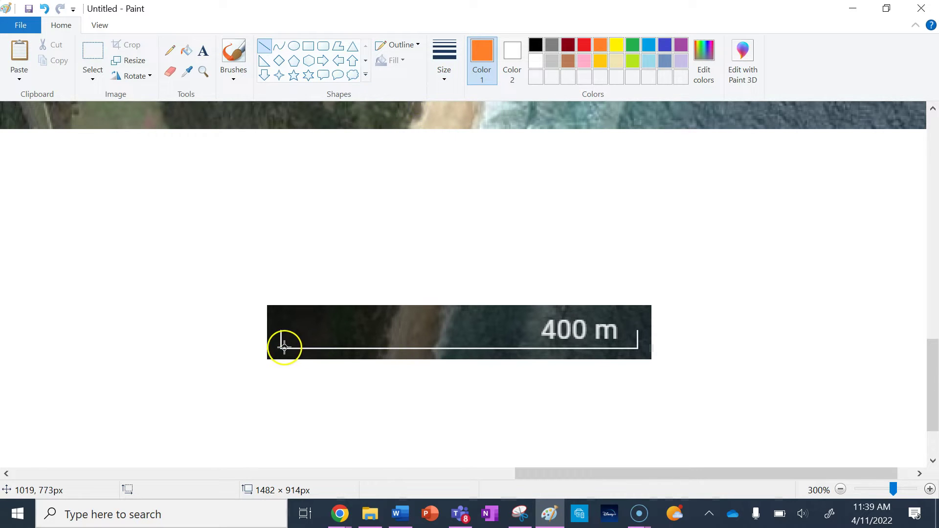
drag(317, 347, 642, 348)
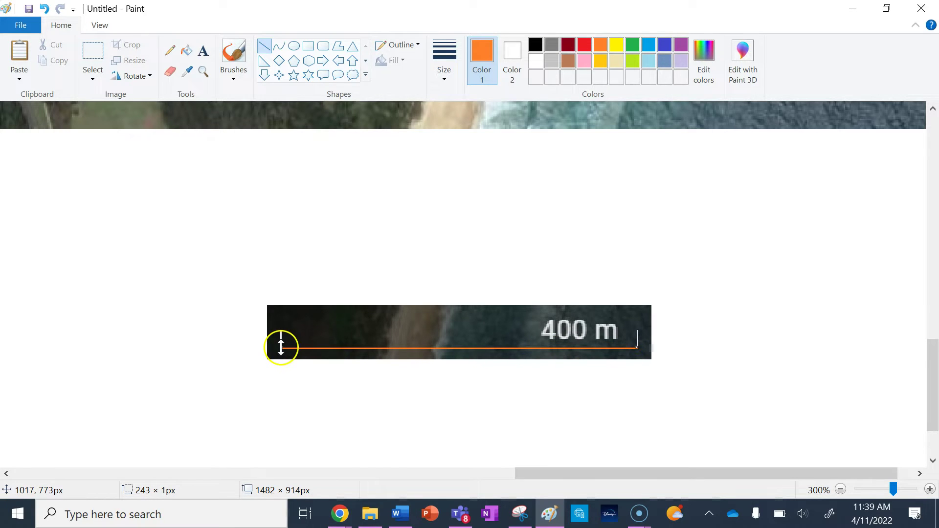
click(398, 407)
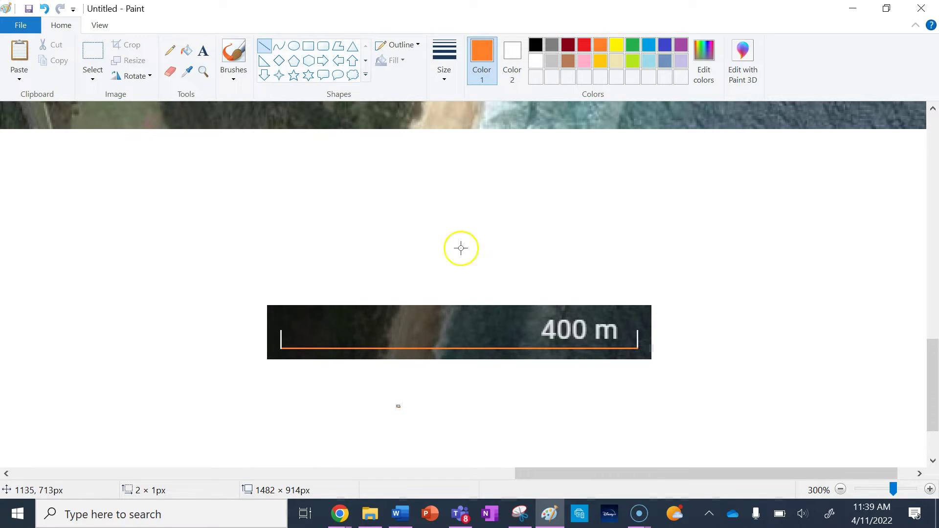
key(ctrl+z)
key(ctrl+z)
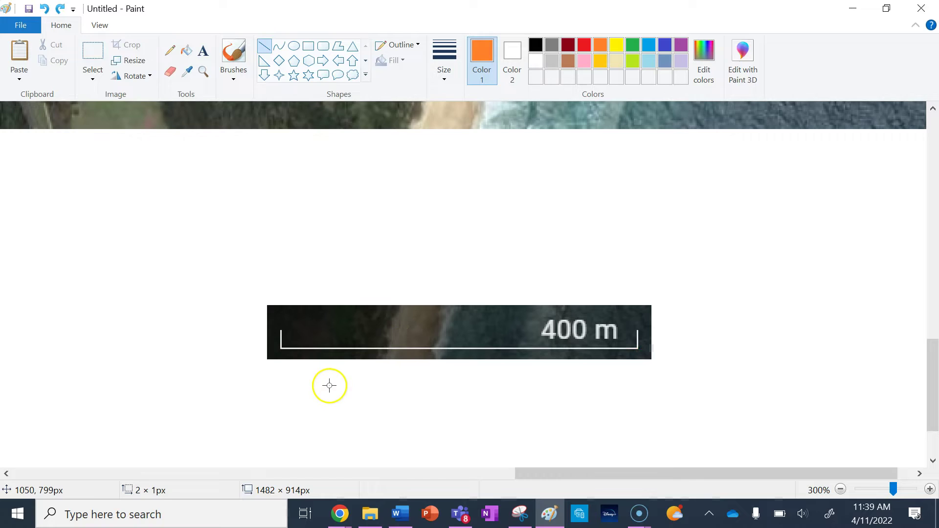
Trace the scale bar's base with a black line about 244 px long and move it below the pasted snip
drag(281, 348, 639, 347)
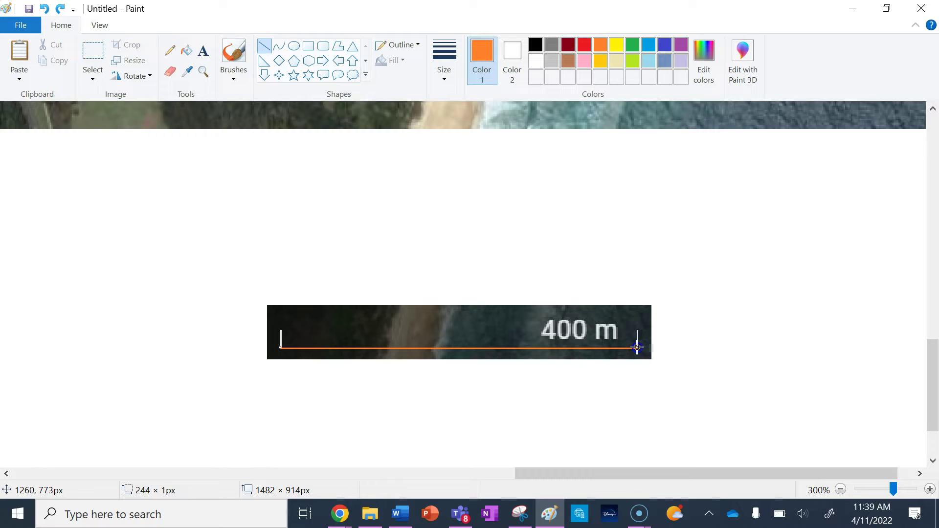
click(536, 45)
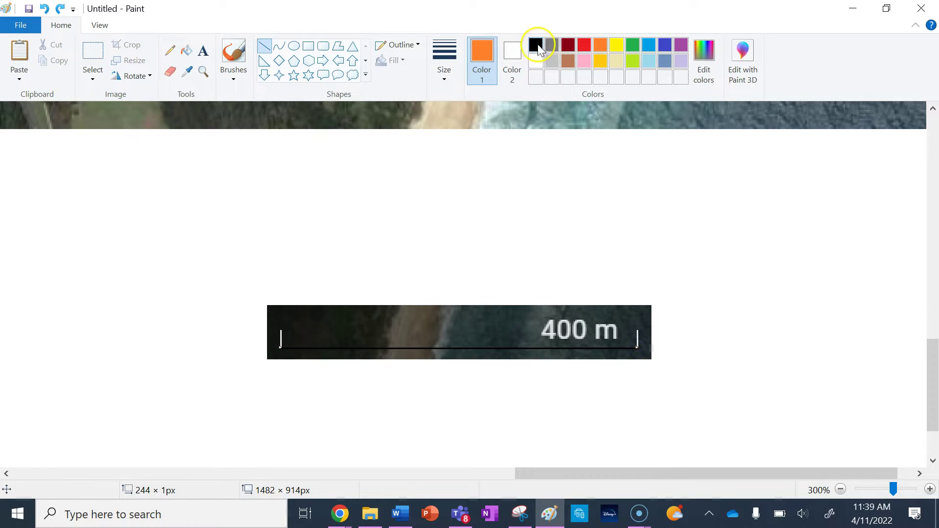
drag(482, 350, 482, 409)
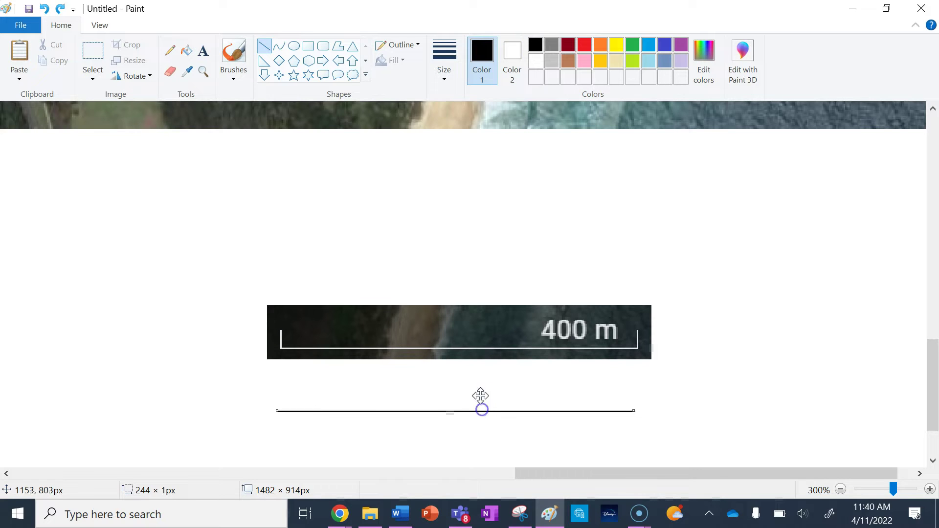
Delete the pasted 400 m scale bar snip and add short vertical black ticks at both ends of the traced line
click(93, 53)
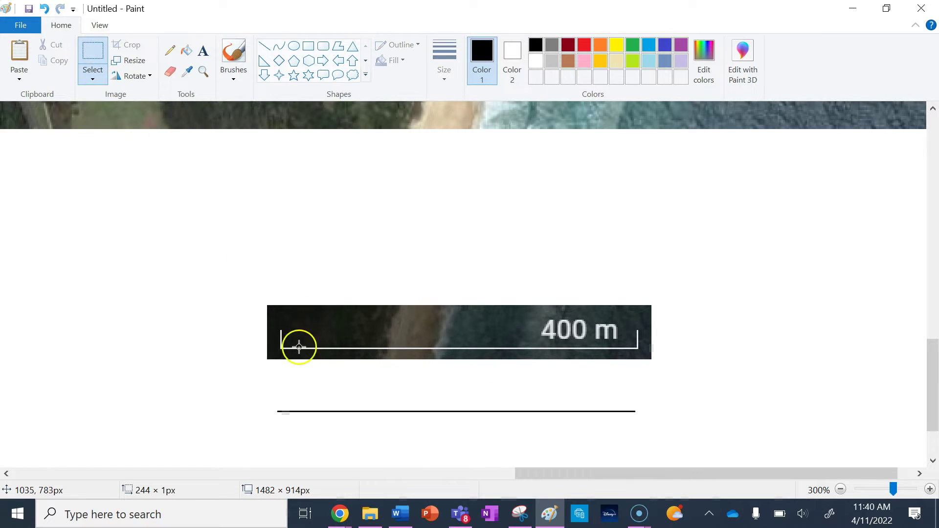
drag(259, 296, 670, 376)
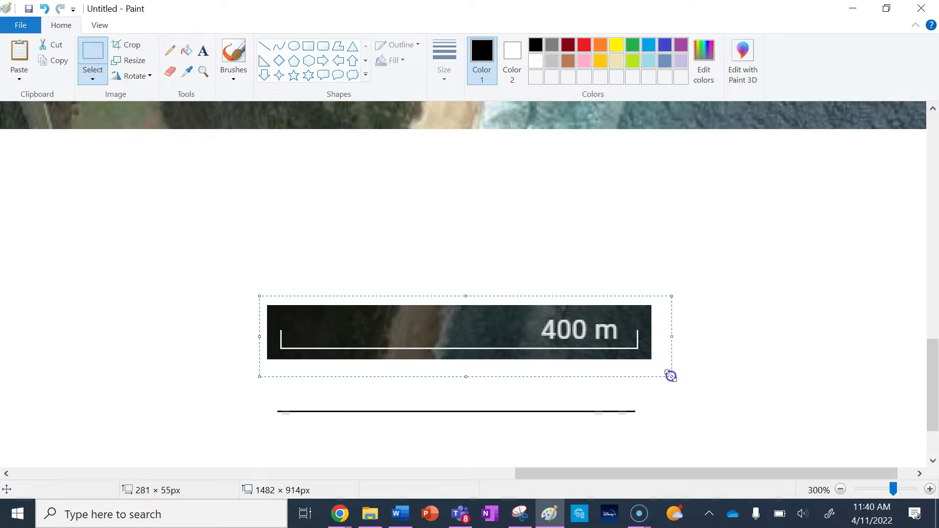
key(Delete)
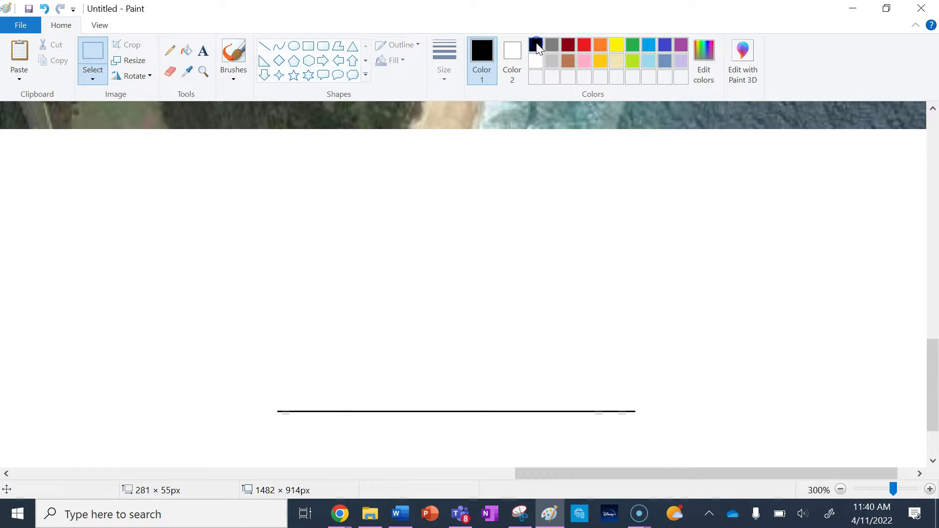
click(264, 46)
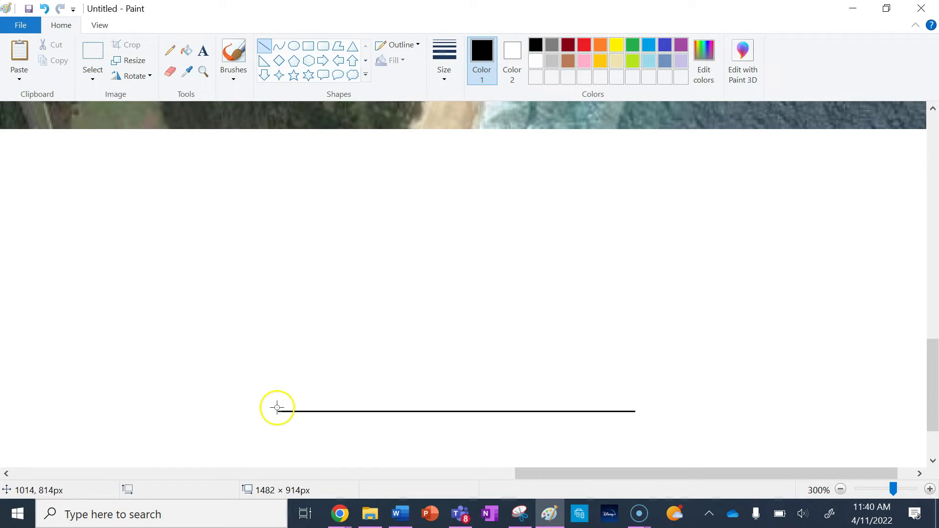
click(184, 388)
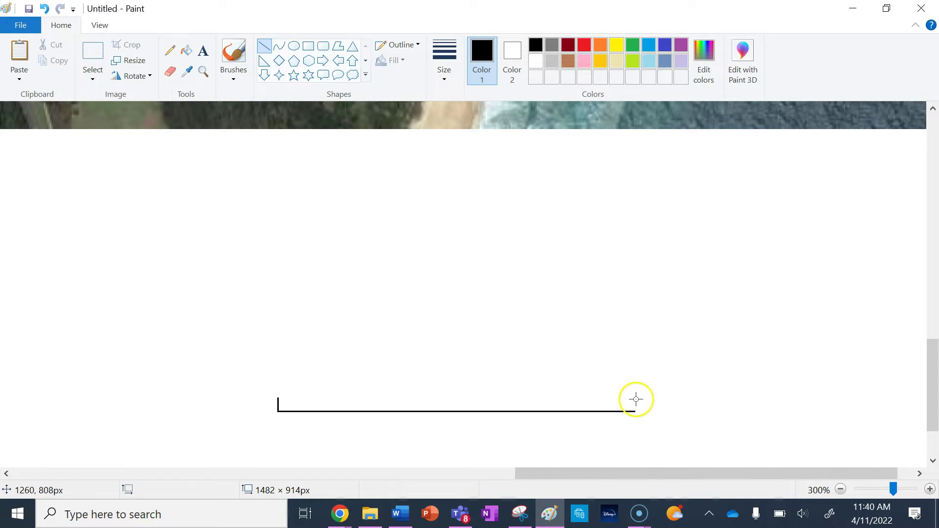
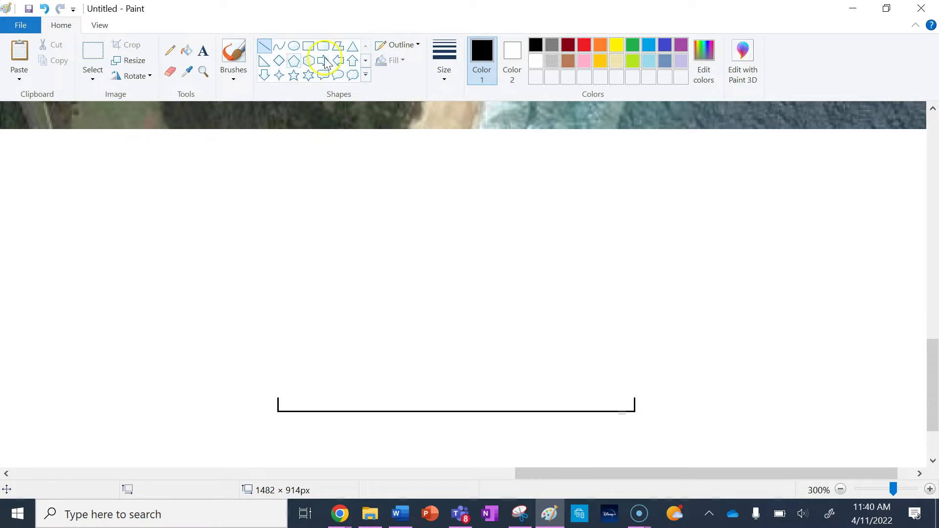
Check the scale distance in Google Earth, switch back to Paint and place a 400m text label above the scale line's right end
click(200, 55)
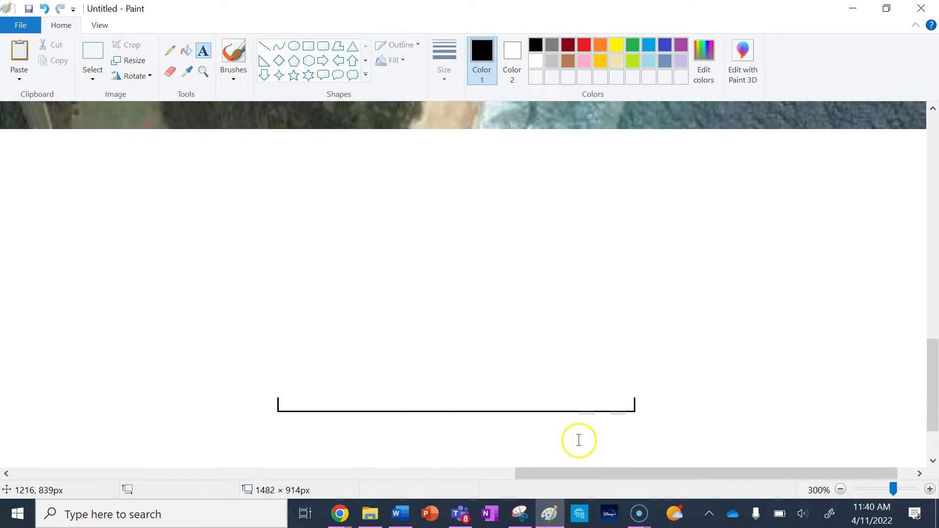
click(340, 511)
click(388, 489)
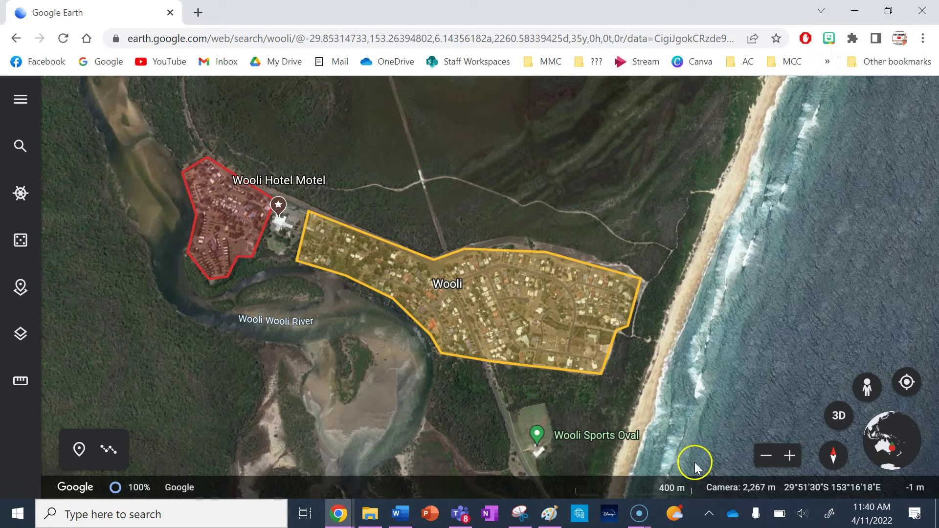
click(549, 513)
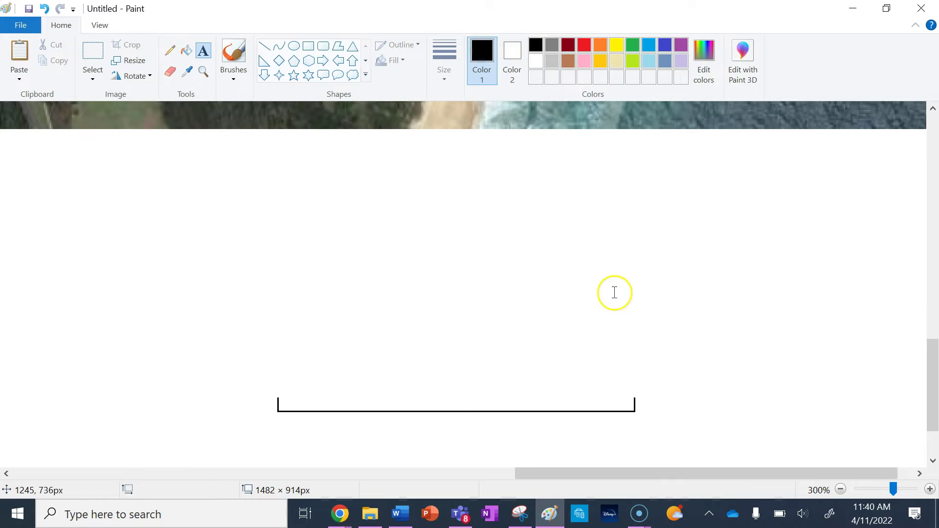
click(545, 384)
text(400m)
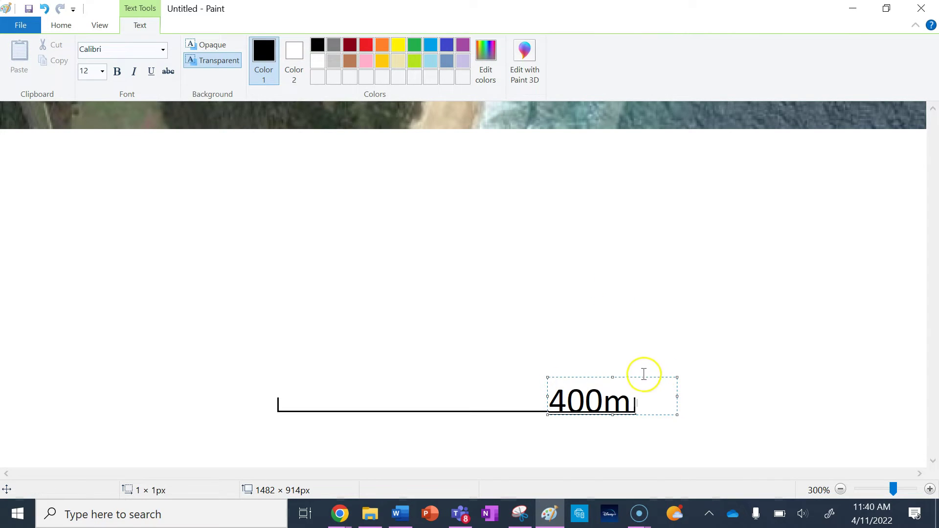
drag(642, 377, 635, 368)
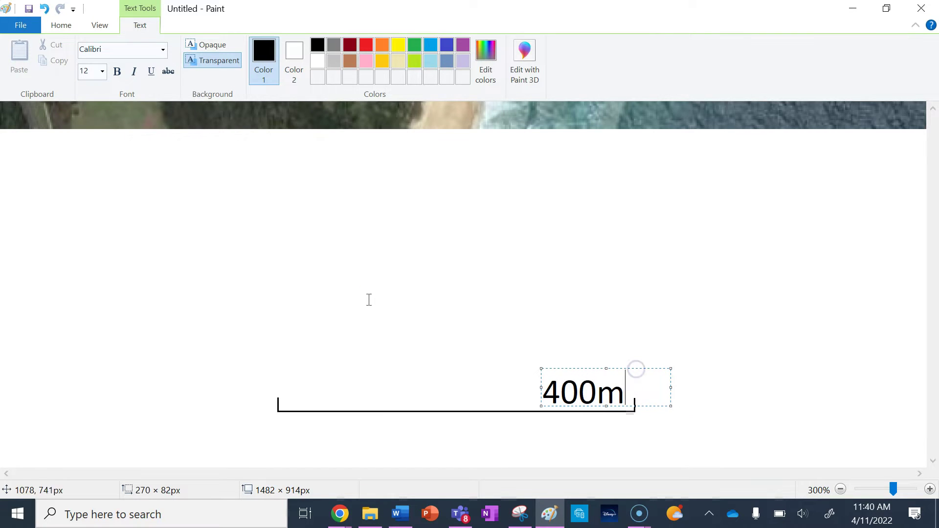
Finish the 400m label at 100% zoom, select it and delete it from above the scale line
click(840, 489)
click(840, 489)
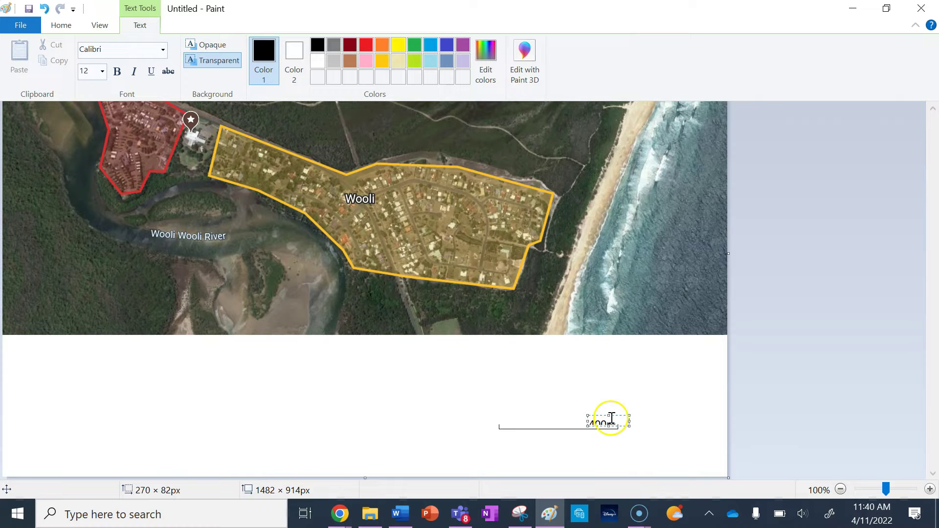
click(930, 489)
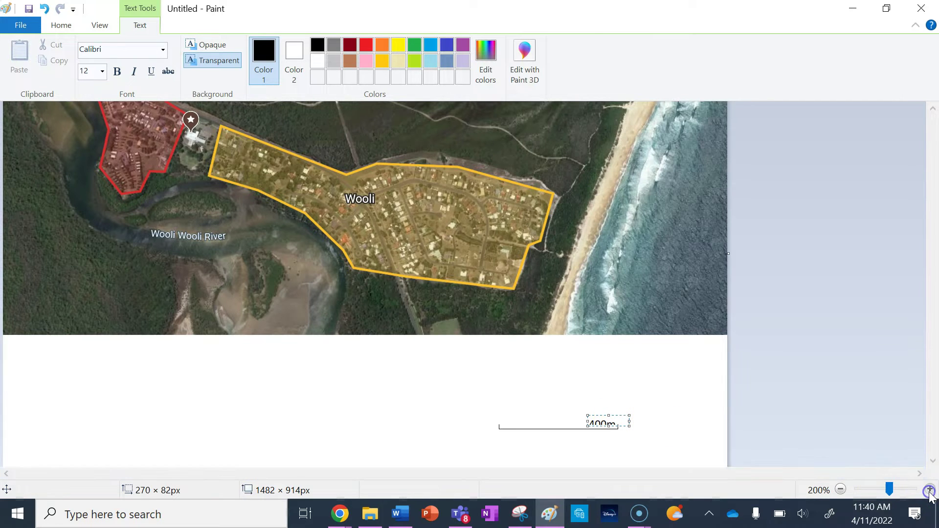
click(704, 412)
scroll(704, 412, down, 5)
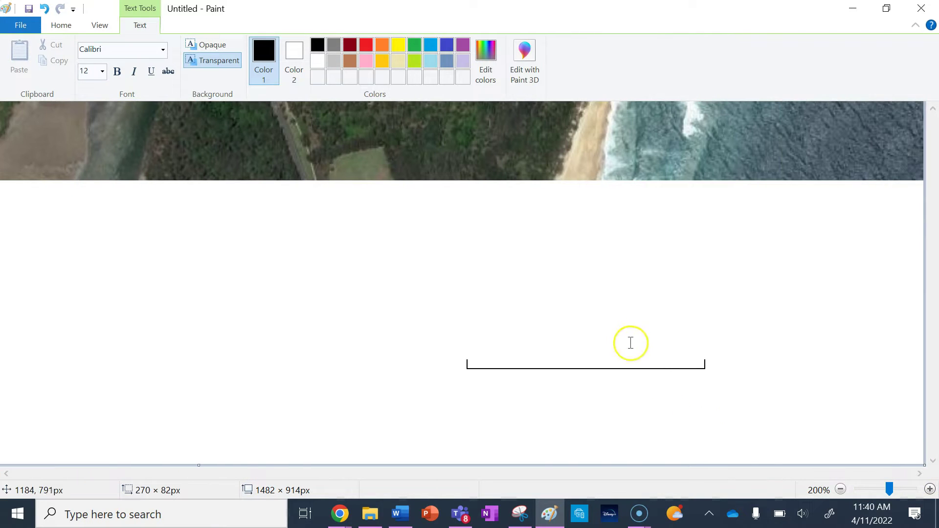
click(840, 489)
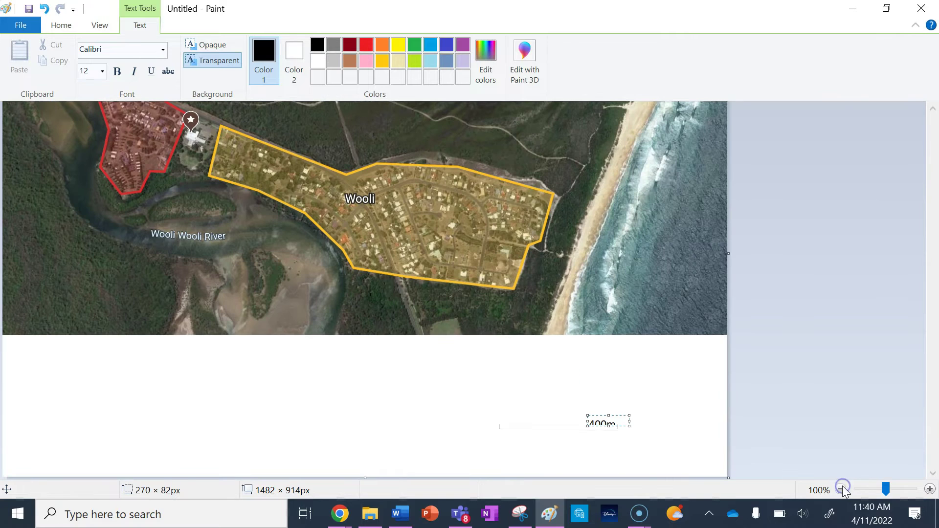
click(628, 389)
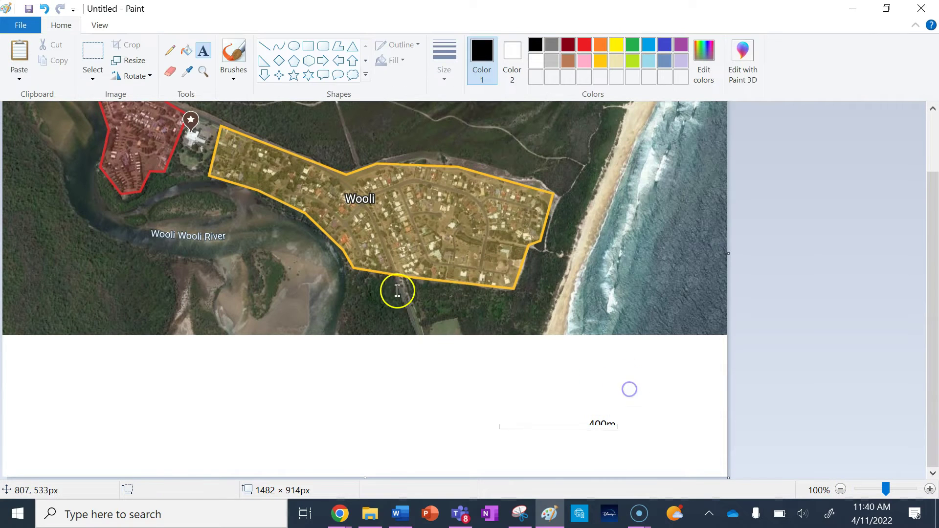
click(92, 53)
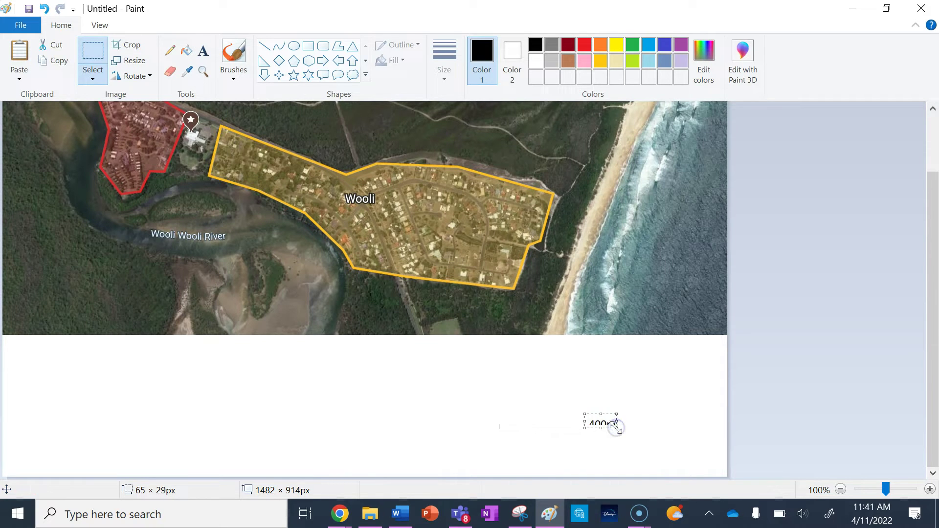
Add a new 400m text label and position it just above the right end of the scale line
click(203, 50)
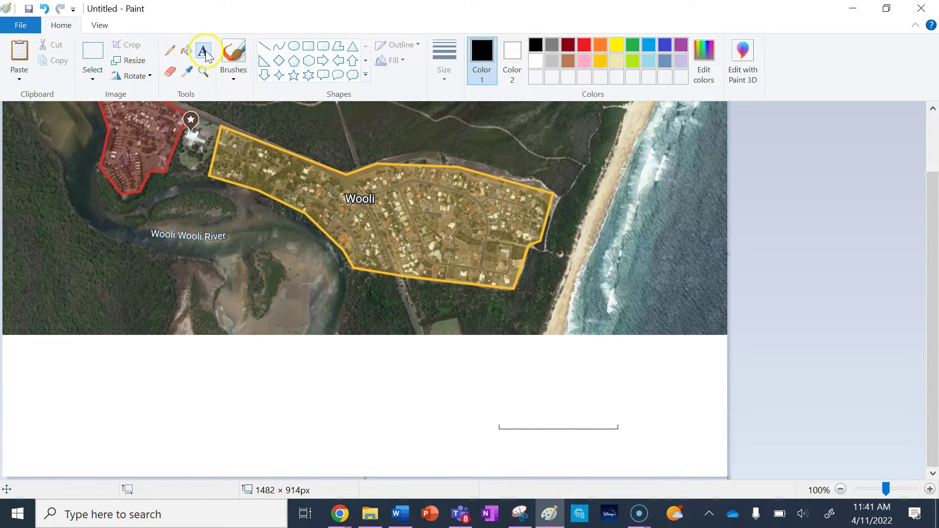
click(576, 409)
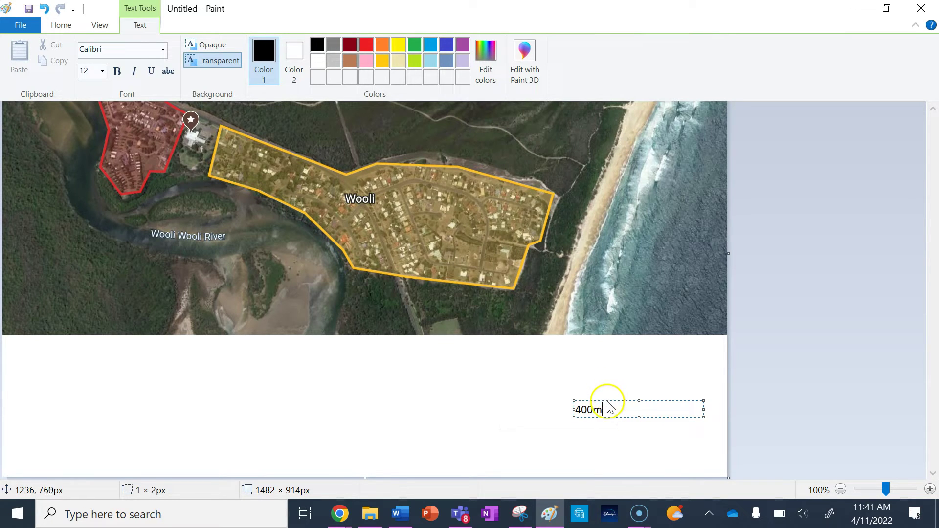
drag(608, 401, 617, 411)
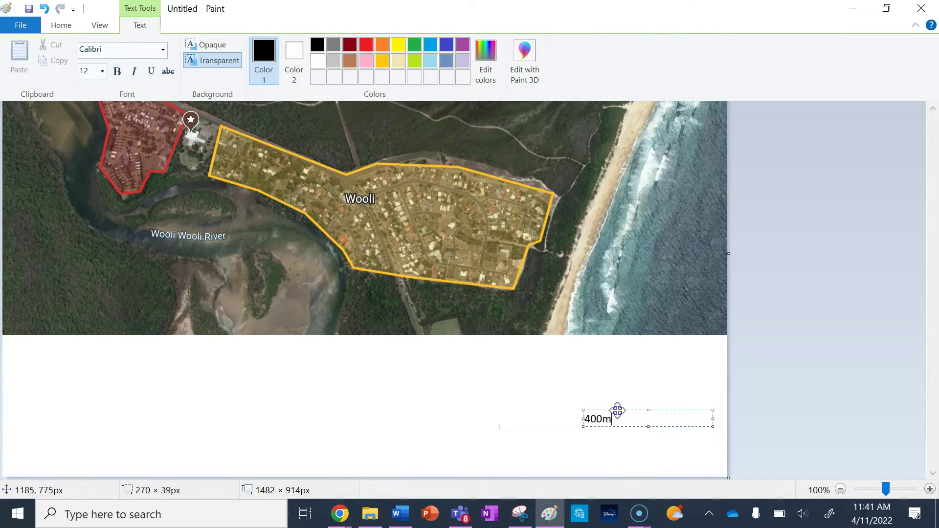
Finish the 400m label, select it with the scale line and move both onto the ocean in the map's lower right corner
click(513, 373)
click(94, 53)
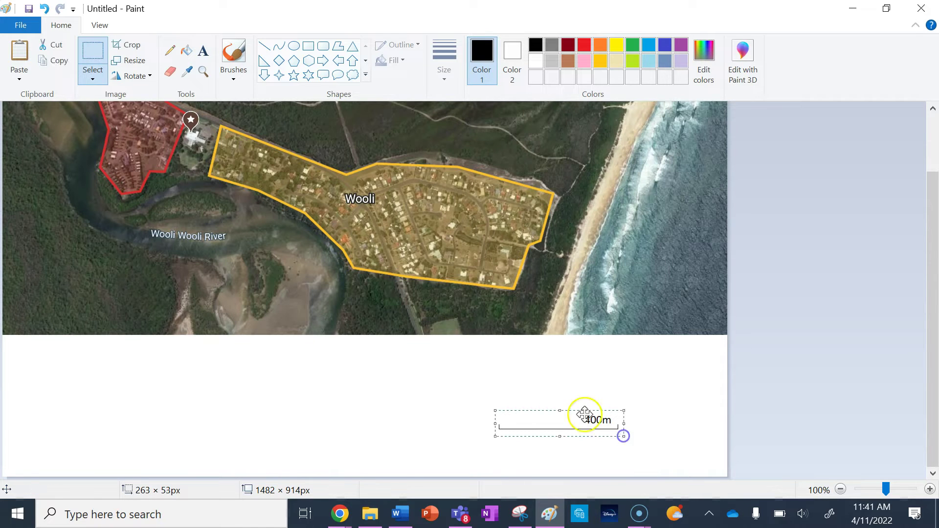
drag(584, 423, 667, 312)
click(627, 386)
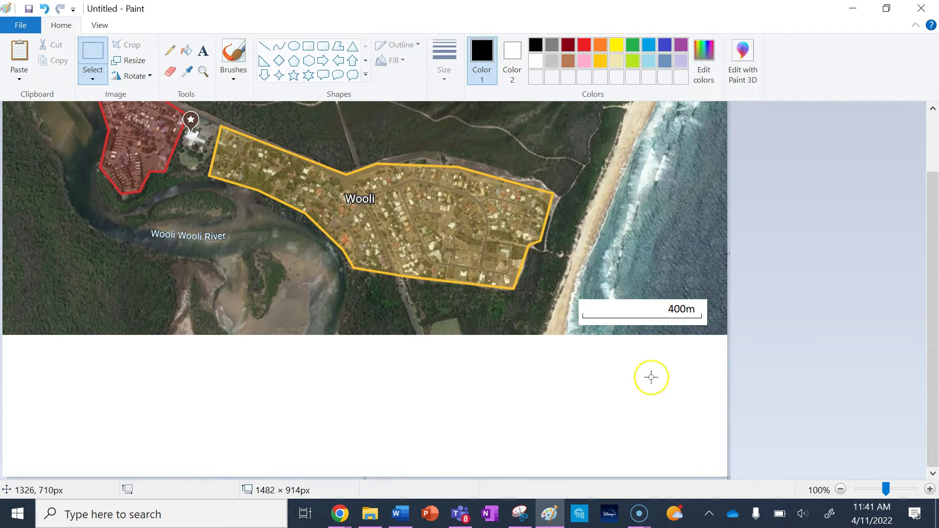
Outline the white scale bar box with a black rectangle
ctrl+scroll(651, 377, up, 3)
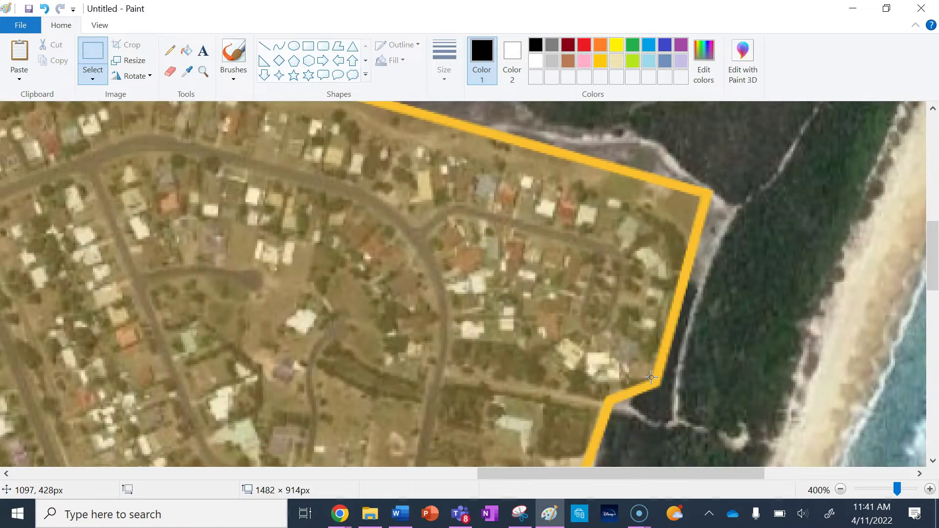
scroll(651, 377, down, 10)
scroll(650, 377, up, 5)
scroll(651, 377, right, 3)
scroll(651, 377, down, 5)
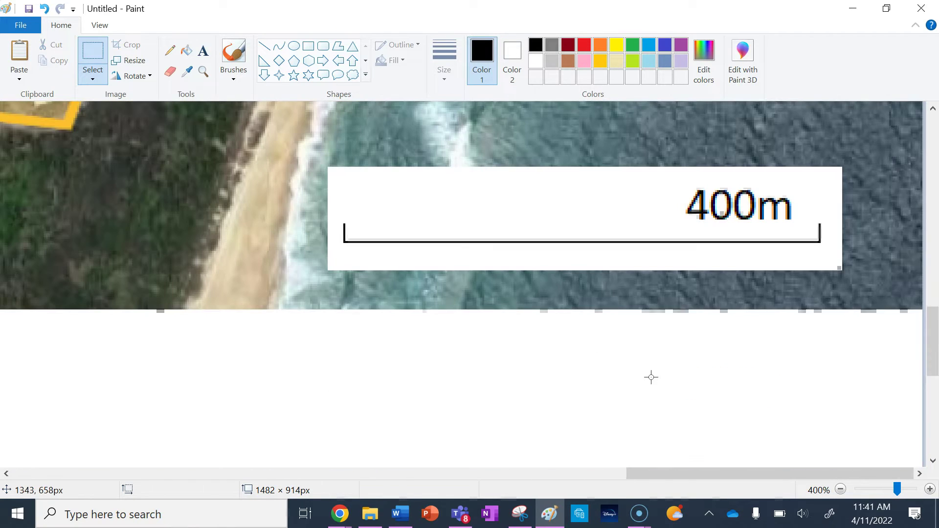
click(308, 46)
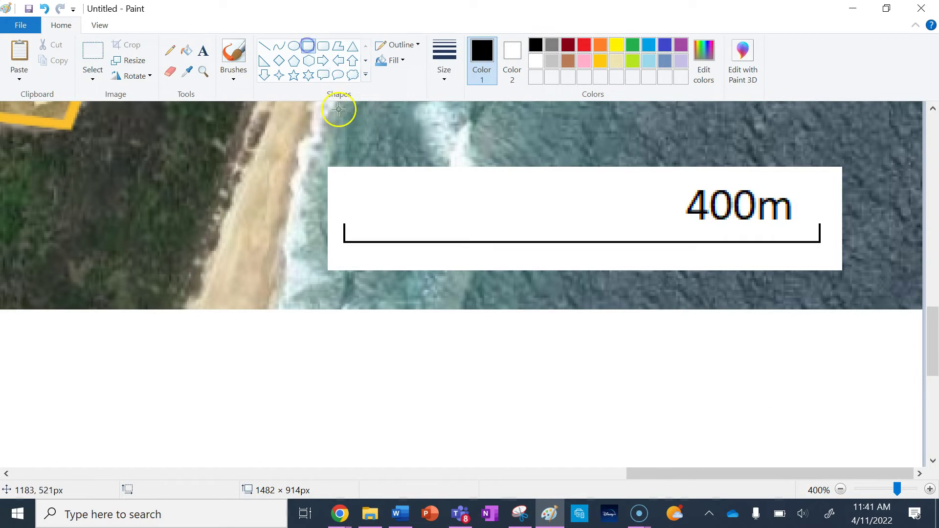
click(444, 73)
click(433, 138)
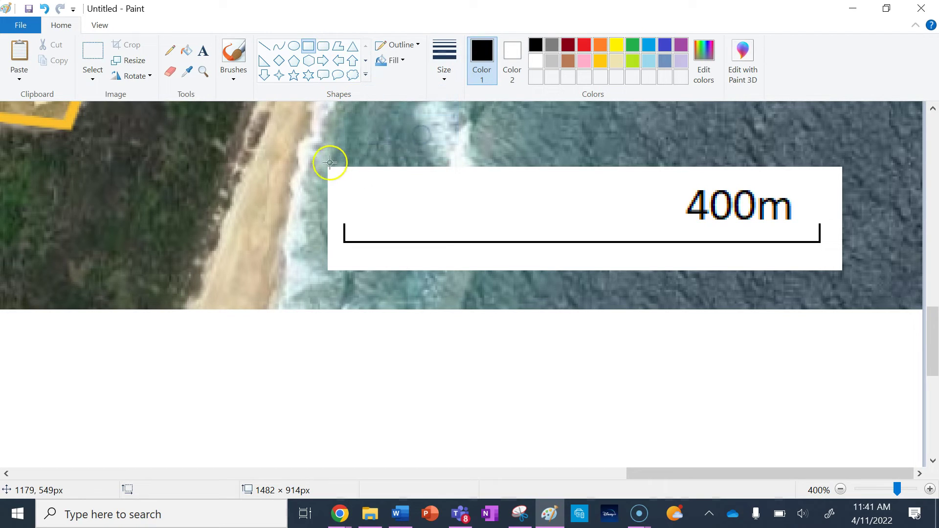
drag(340, 172, 841, 268)
click(666, 398)
ctrl+scroll(667, 398, down, 4)
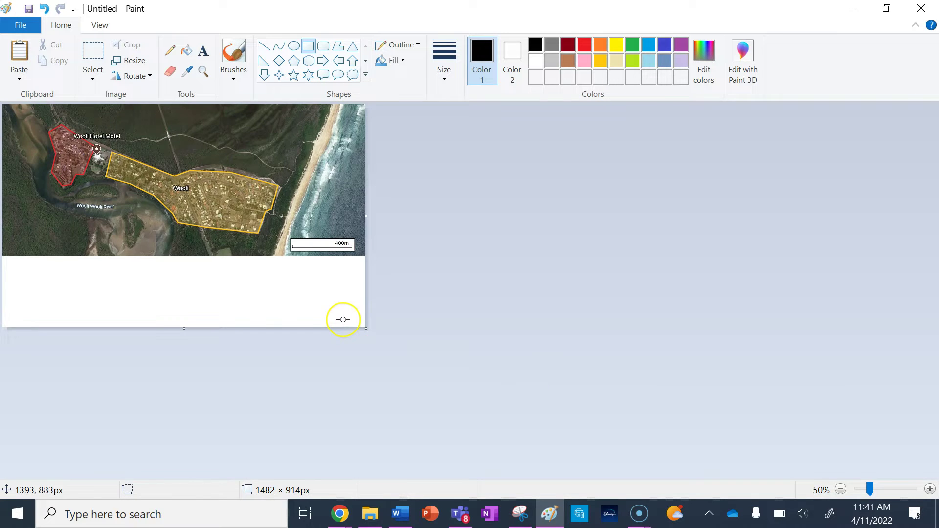
Draw a black rectangle as a border around the whole map image
ctrl+scroll(343, 319, up, 2)
ctrl+scroll(342, 319, down, 3)
ctrl+scroll(343, 319, up, 1)
ctrl+scroll(342, 320, up, 1)
scroll(350, 405, down, 3)
scroll(350, 404, up, 3)
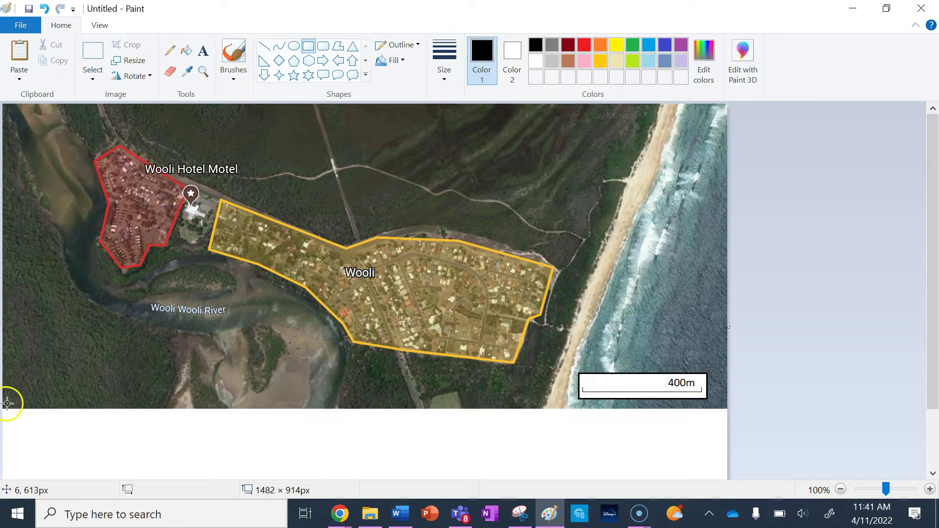
drag(6, 407, 726, 104)
click(656, 447)
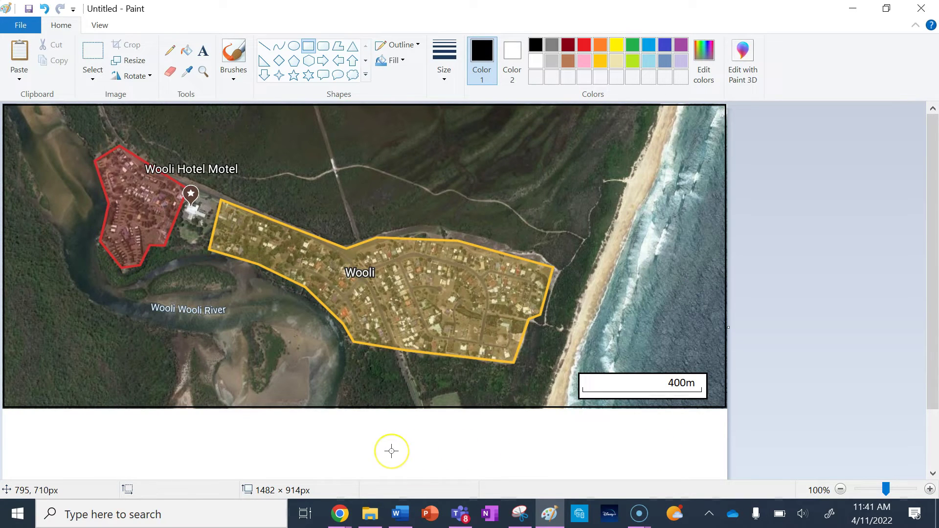
scroll(390, 448, down, 3)
scroll(249, 254, up, 3)
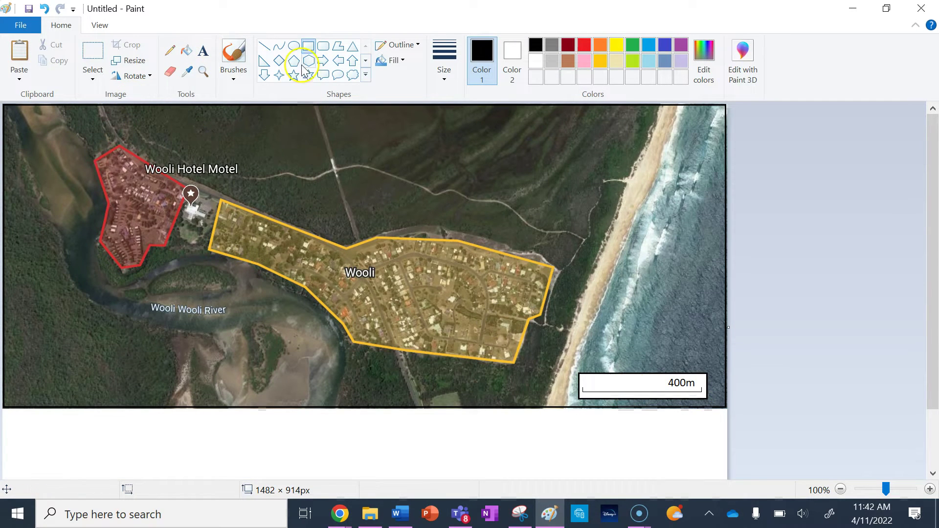
Clear an area of about 79 × 106 px to white near the map's upper left corner
click(86, 54)
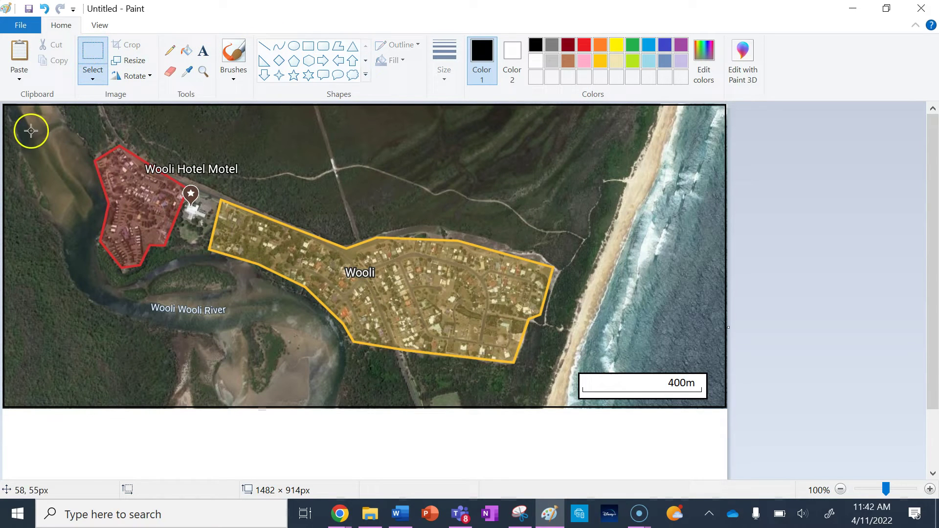
drag(62, 178, 56, 170)
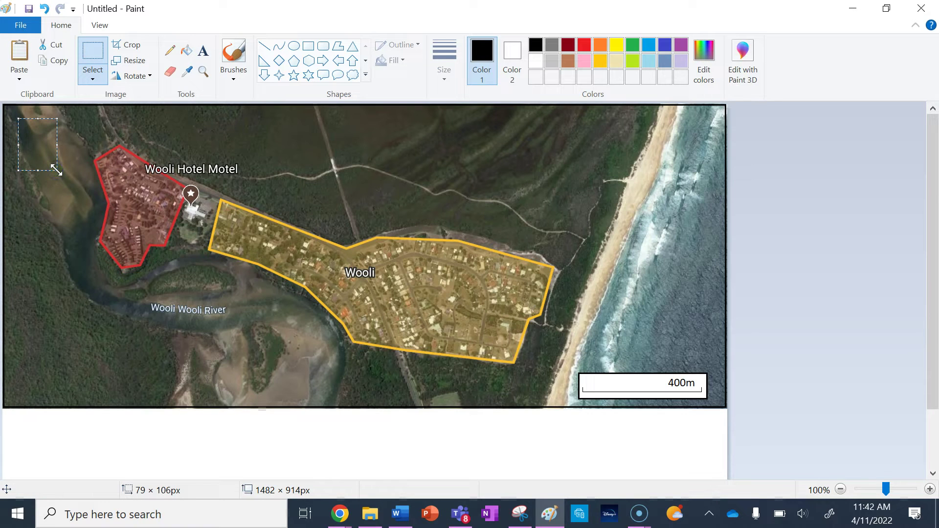
key(Delete)
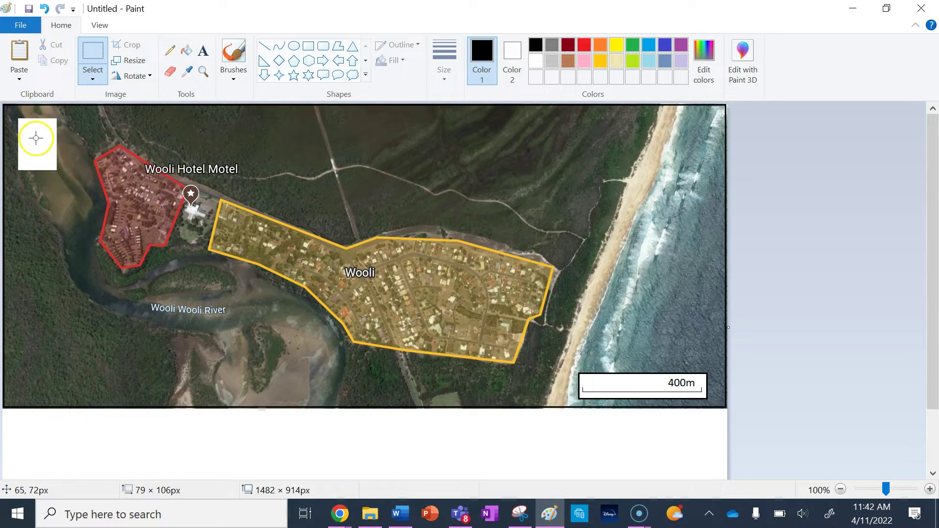
Switch to Google Earth, reset the view with the compass to check north, and return to Paint
click(346, 512)
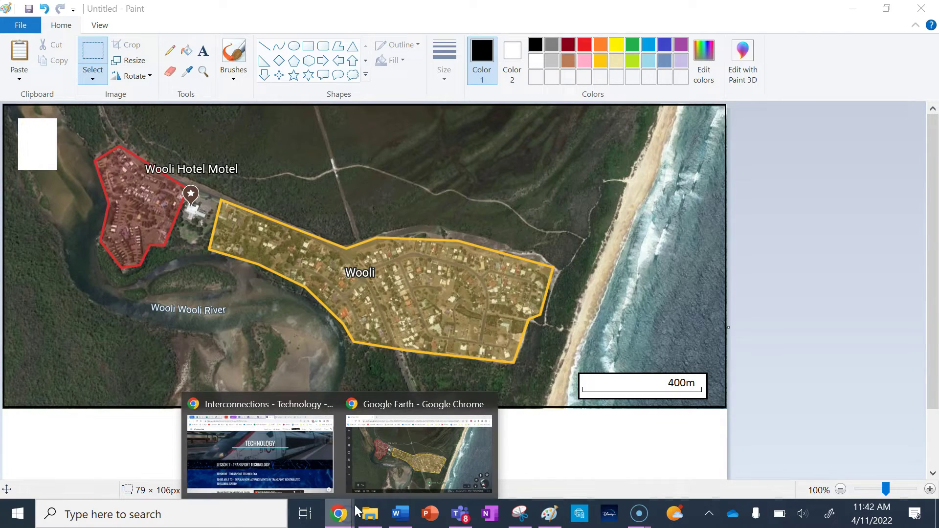
click(440, 451)
click(842, 461)
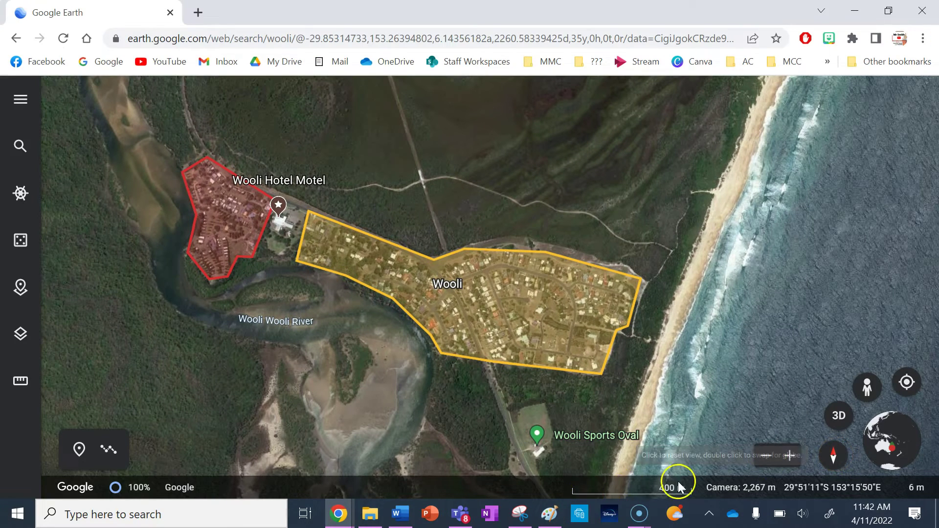
click(549, 513)
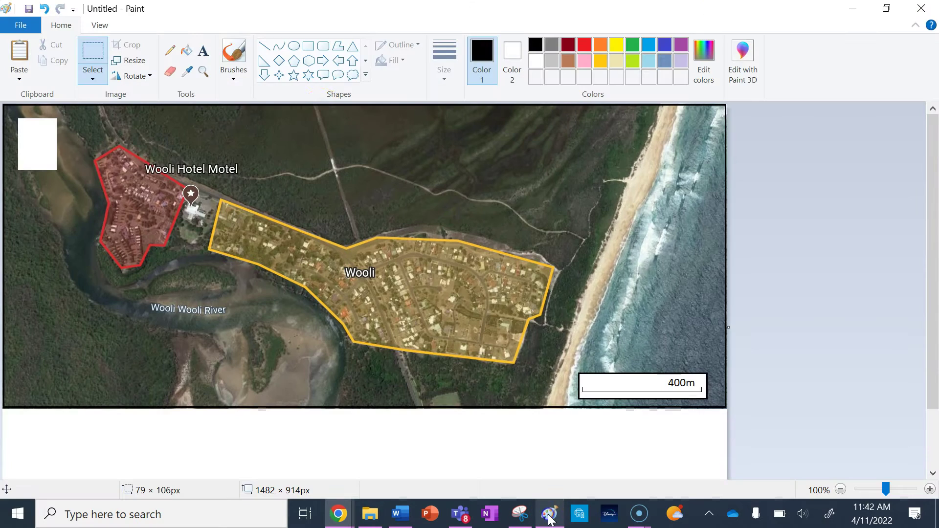
Draw an up arrow about 32 × 41 px in the white patch and centre a text label N beneath it
click(352, 63)
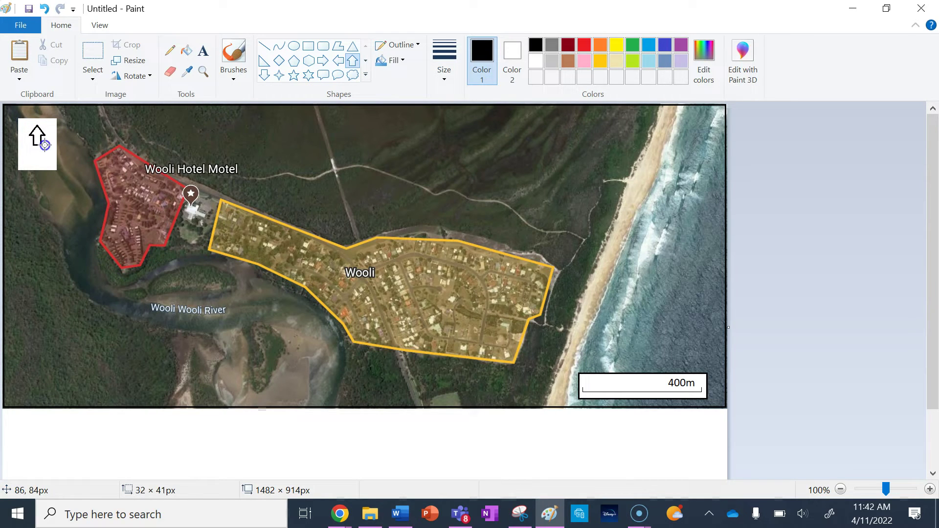
click(63, 157)
click(204, 51)
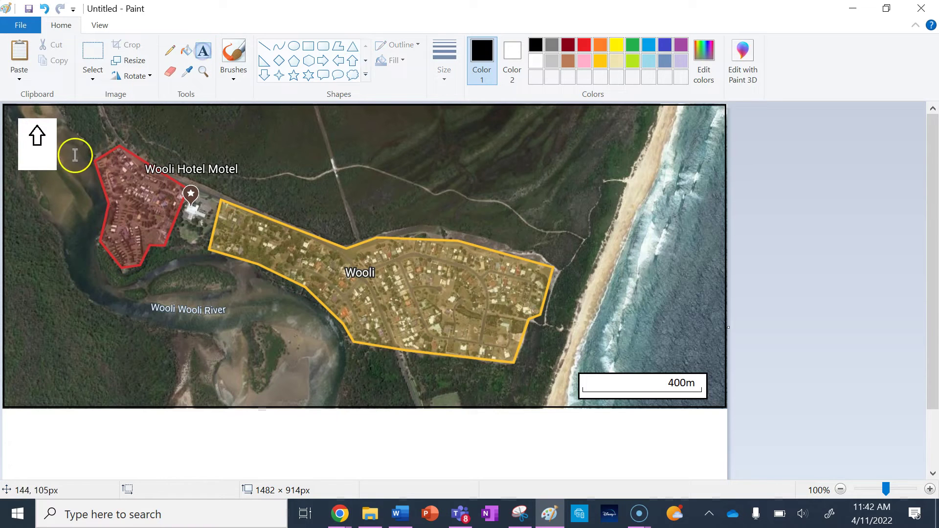
click(35, 155)
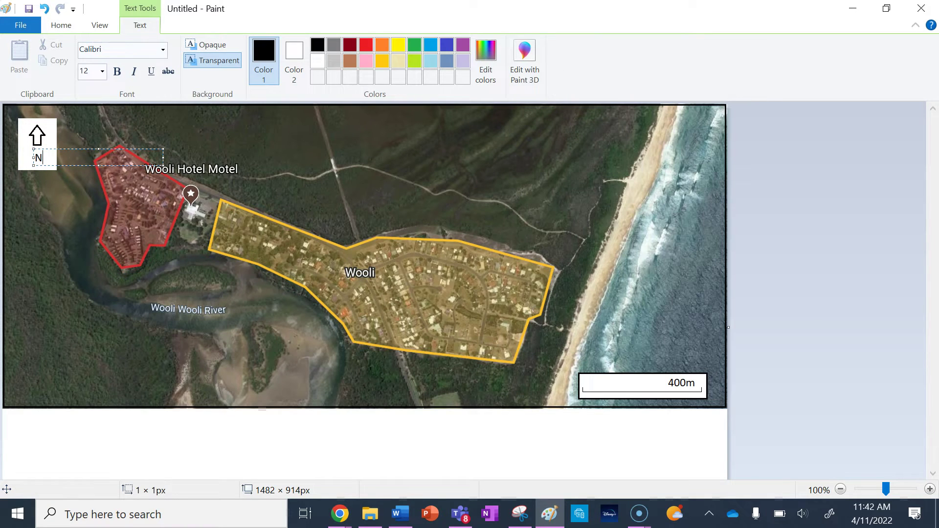
drag(59, 149, 57, 147)
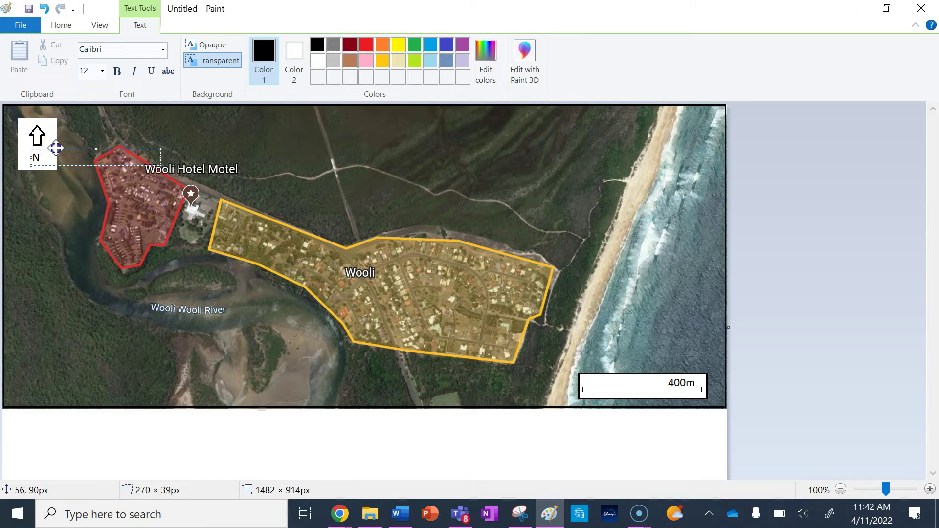
click(152, 127)
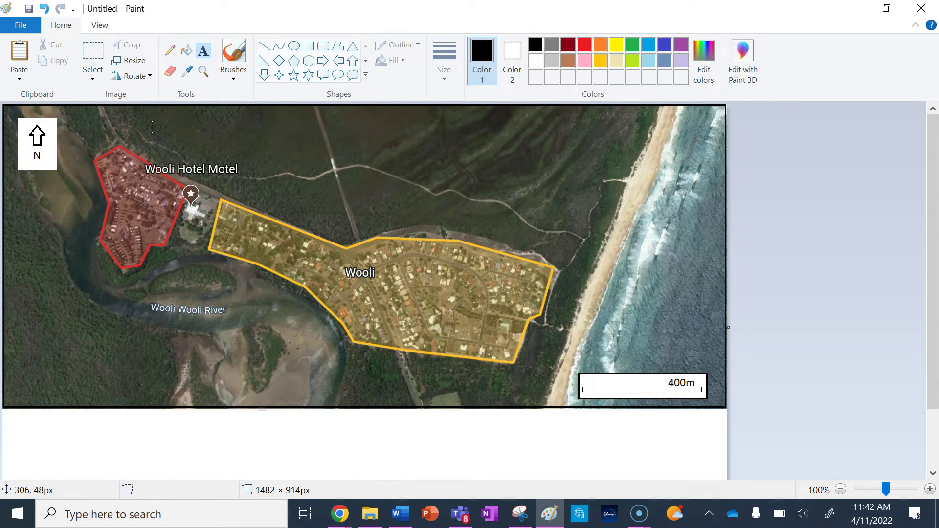
Draw a black rectangle about 1450 × 255 px in the white space below the map
scroll(147, 241, down, 3)
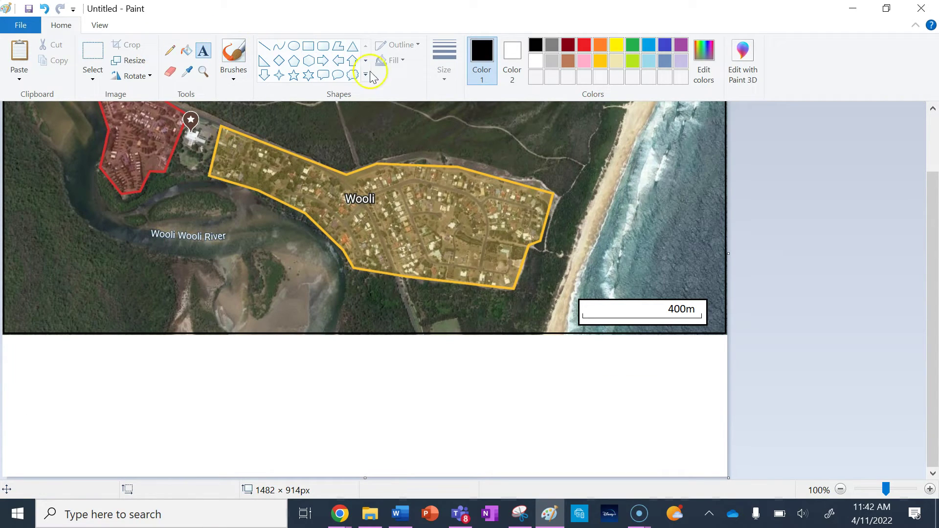
click(309, 46)
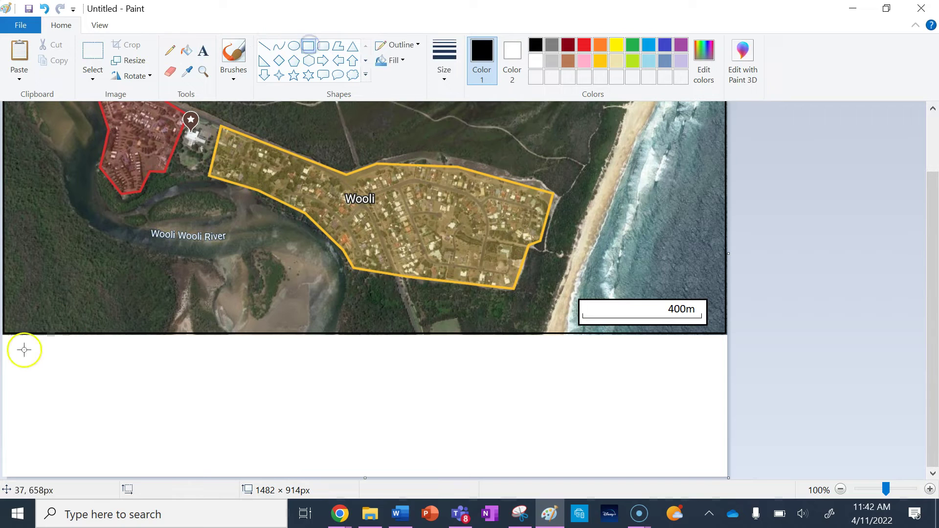
drag(9, 345, 718, 468)
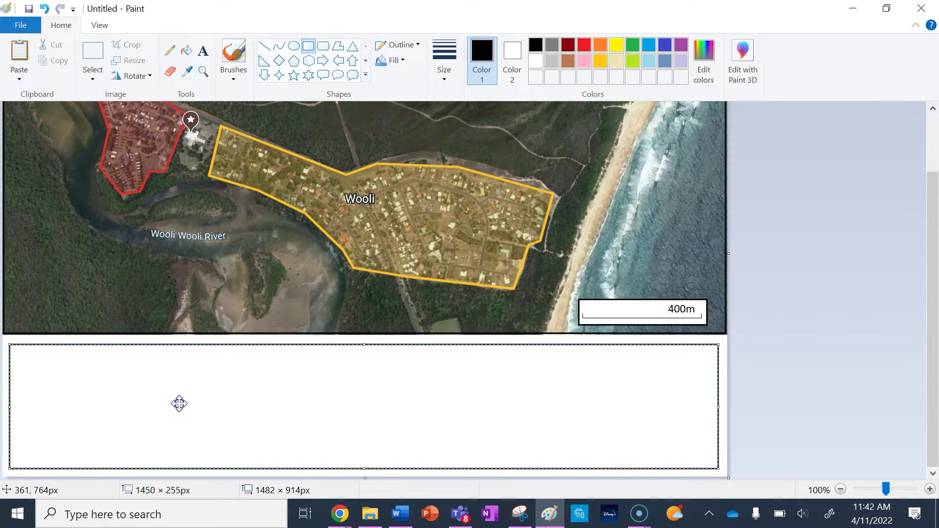
Add the text Legend in the upper left corner of the box below the map
click(203, 52)
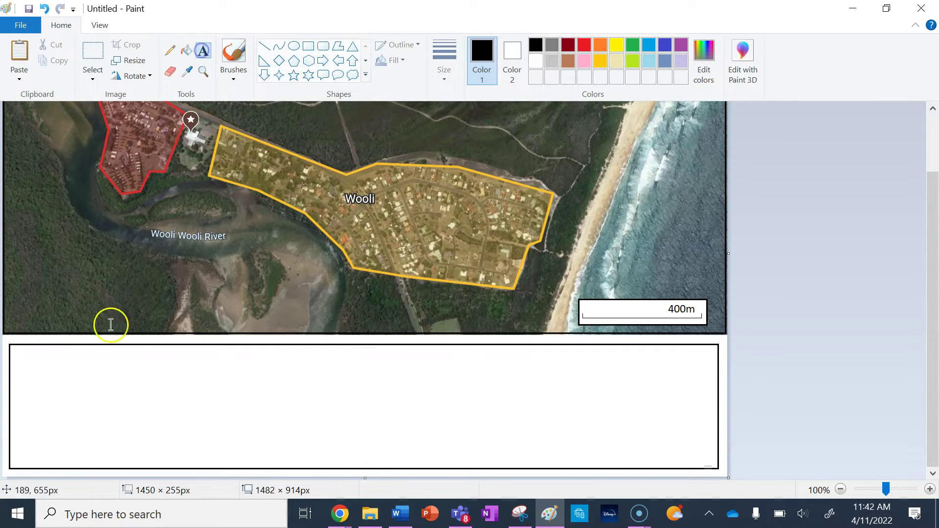
click(28, 360)
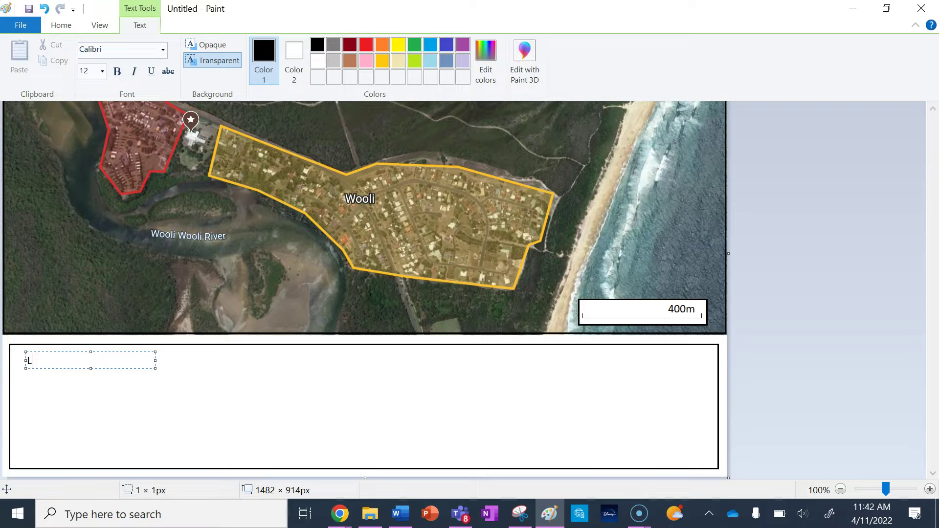
drag(121, 352, 127, 353)
click(204, 380)
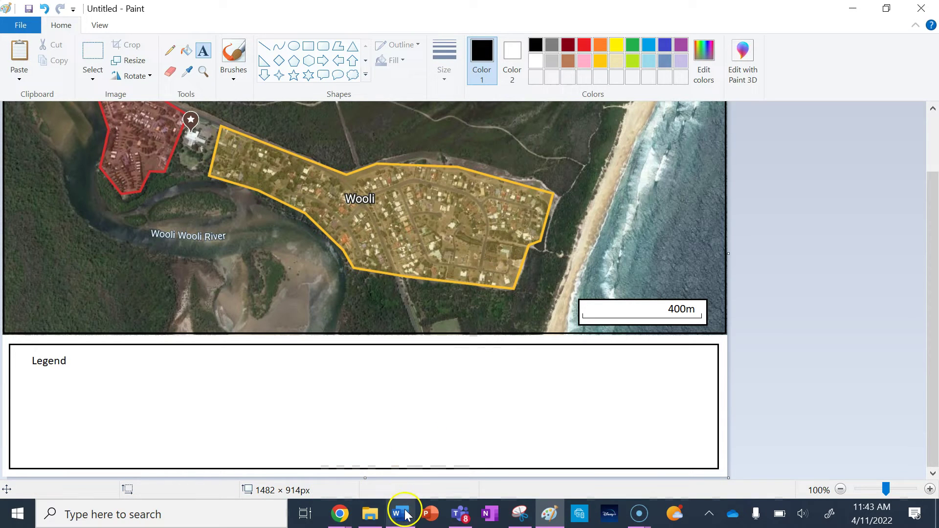
Switch to Google Earth and open Untitled Project to show its features
mouse_move(340, 513)
click(396, 464)
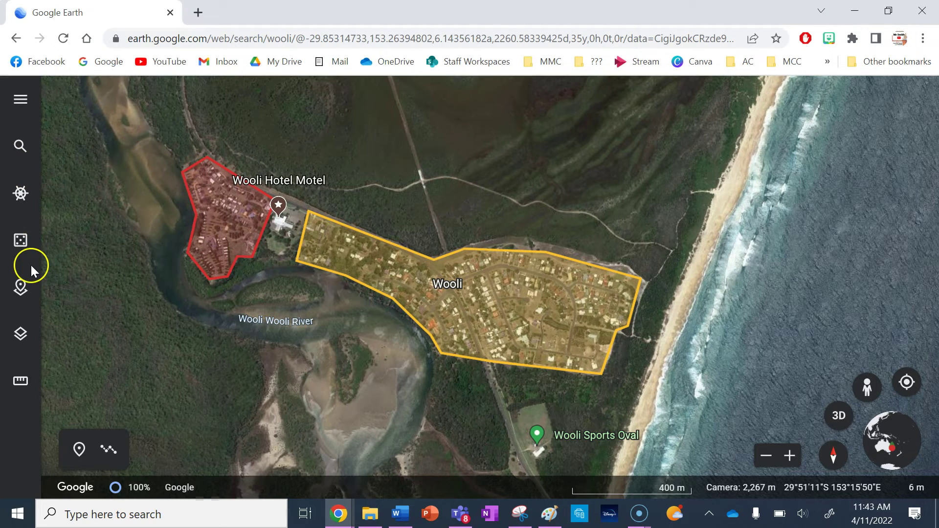
click(20, 289)
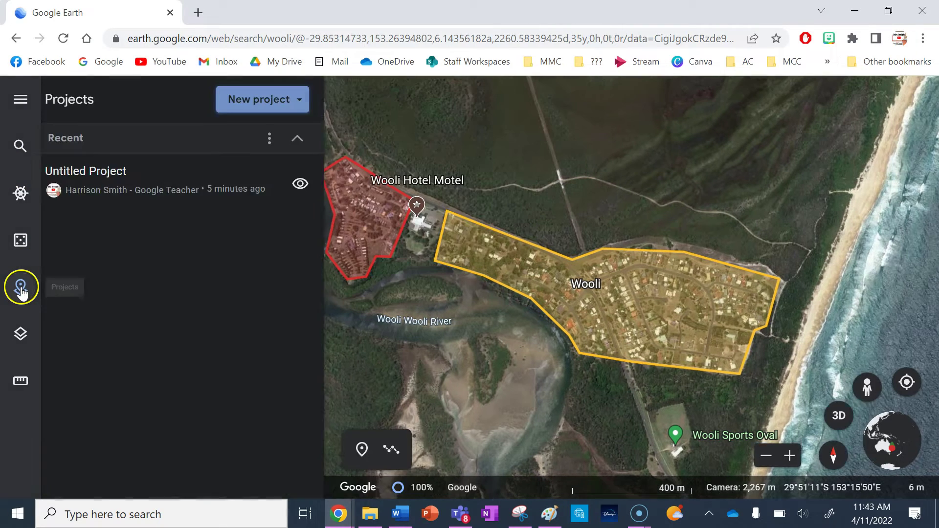
click(120, 200)
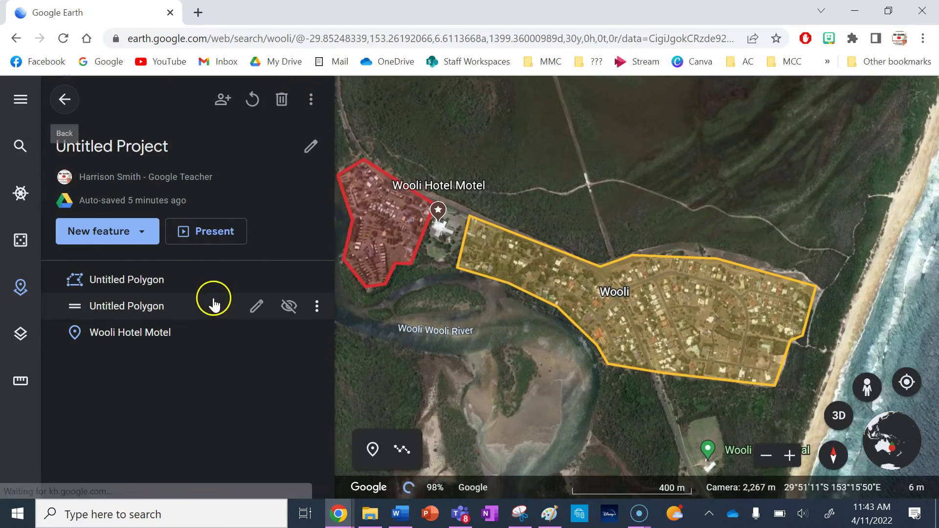
Open the yellow residential polygon for editing and set its fill colour to light yellow
click(137, 279)
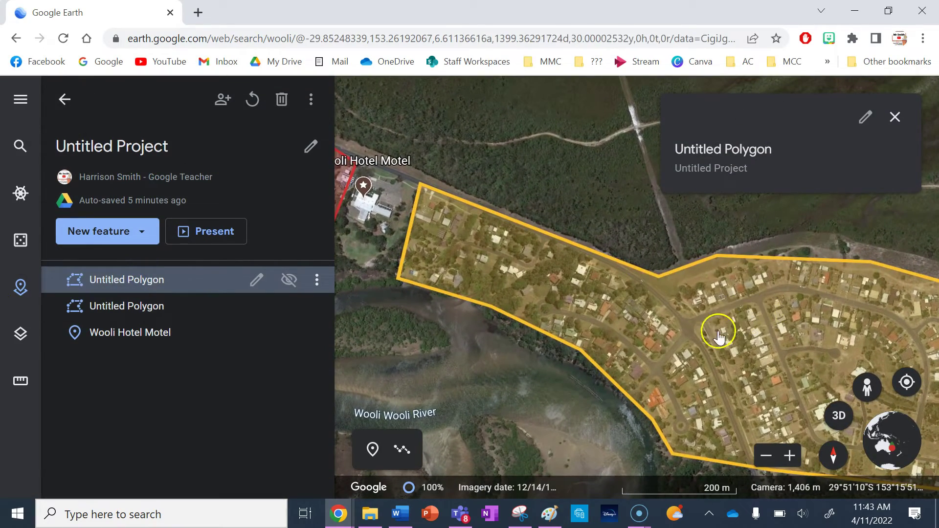
click(257, 282)
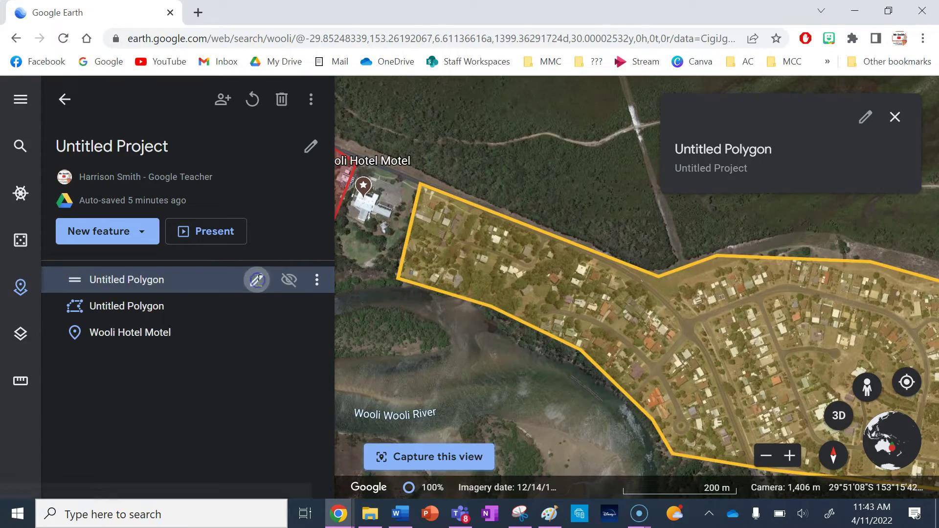
scroll(210, 345, down, 5)
scroll(211, 345, down, 3)
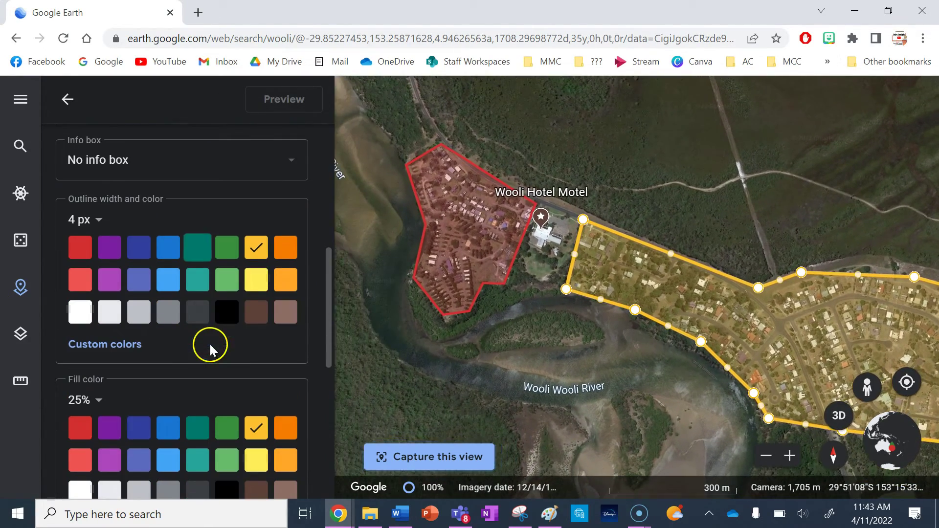
click(255, 459)
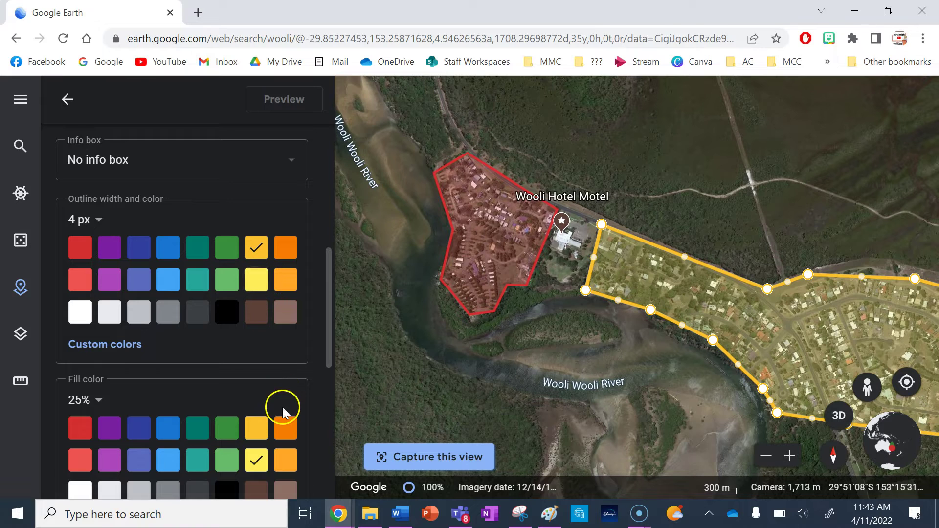
scroll(282, 407, down, 1)
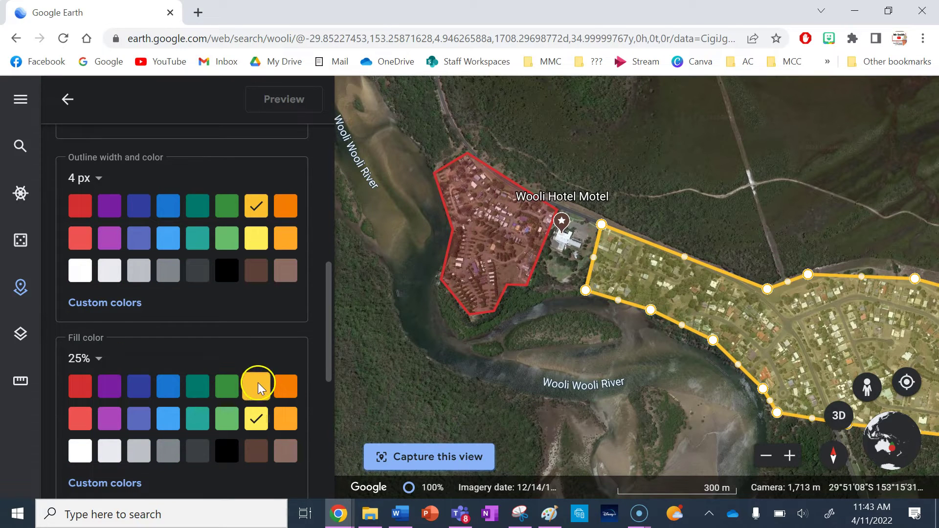
Snip the amber fill colour swatch with Snipping Tool and copy the capture
click(520, 513)
click(516, 319)
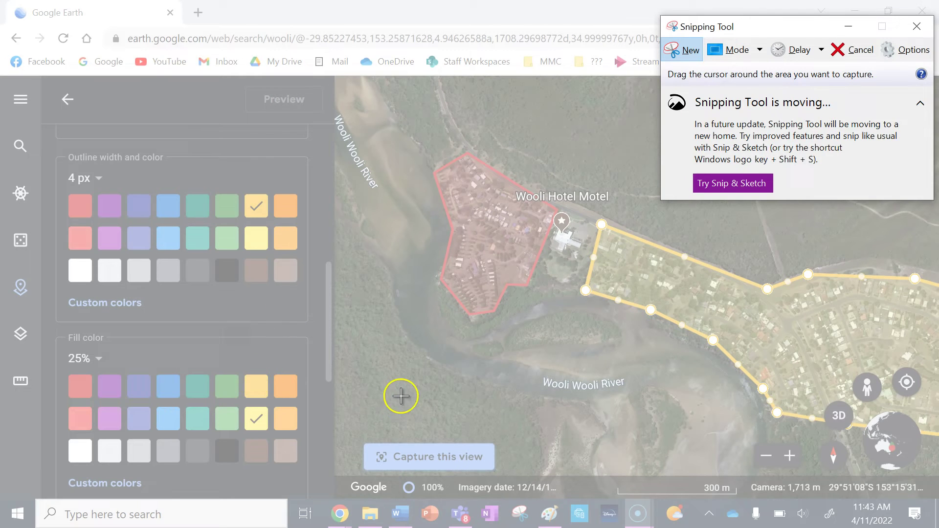
drag(248, 376, 253, 380)
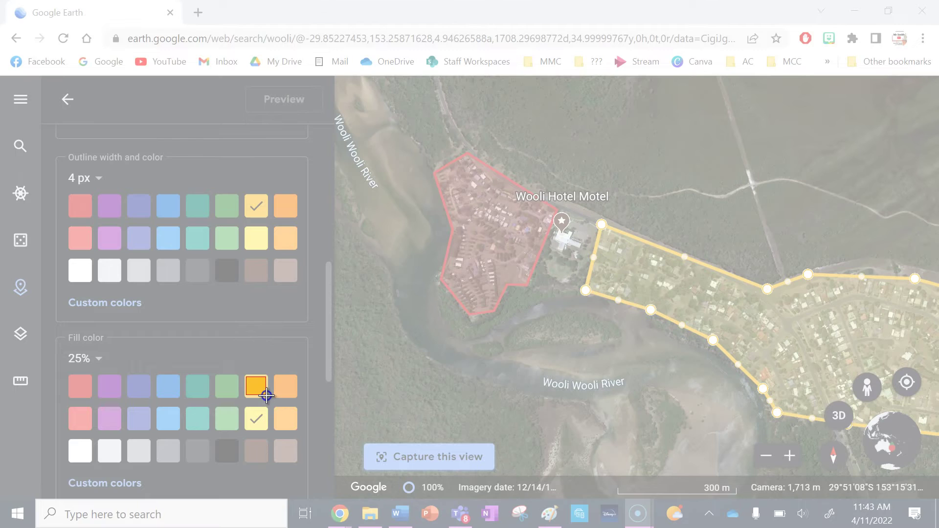
drag(266, 396, 267, 396)
click(378, 295)
Switch to Paint, paste the amber swatch and place it directly beneath the Legend heading
click(549, 513)
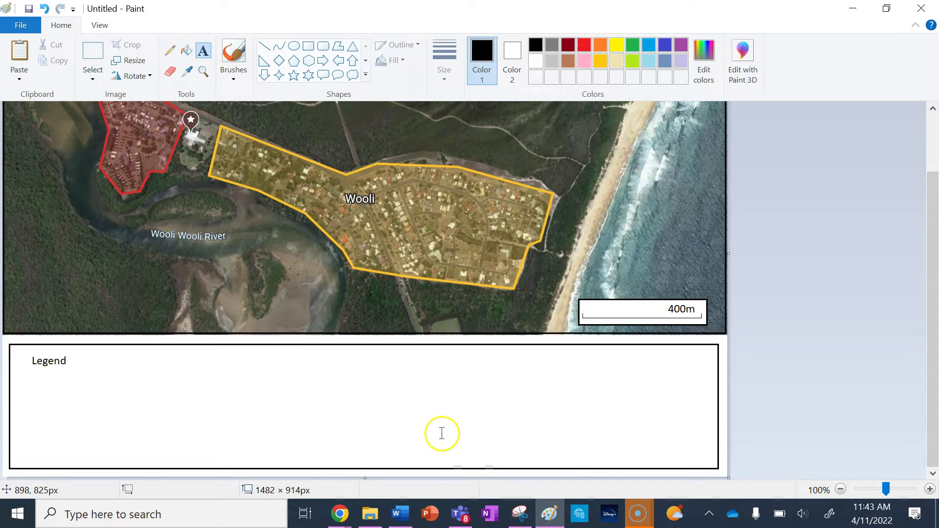
click(87, 50)
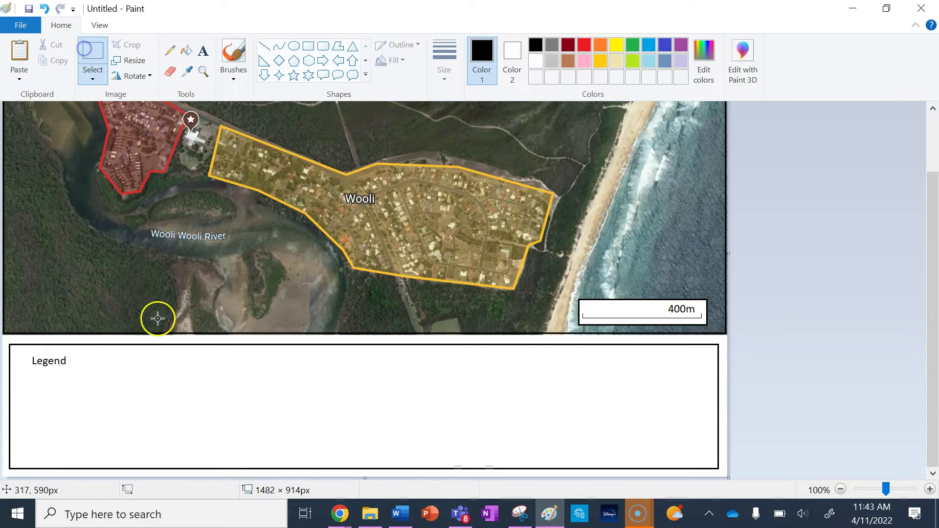
ctrl+scroll(78, 382, up, 7)
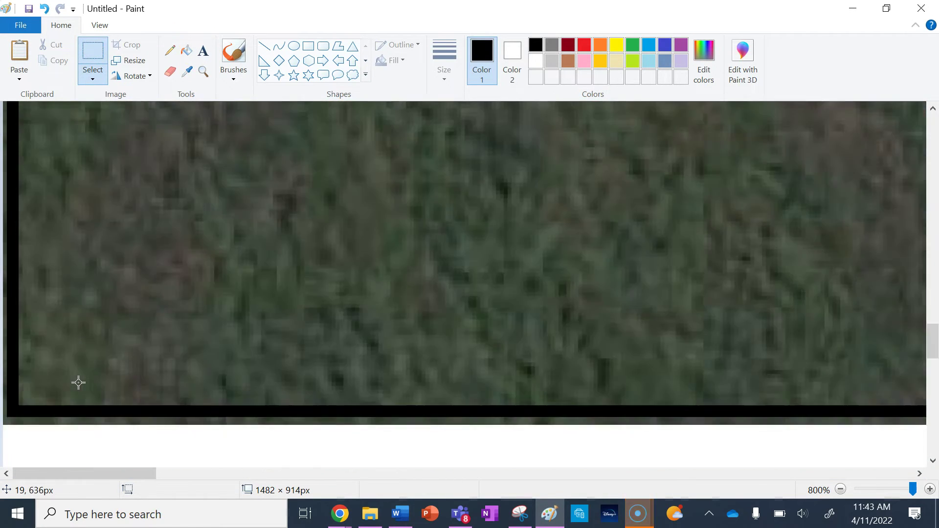
scroll(144, 170, up, 3)
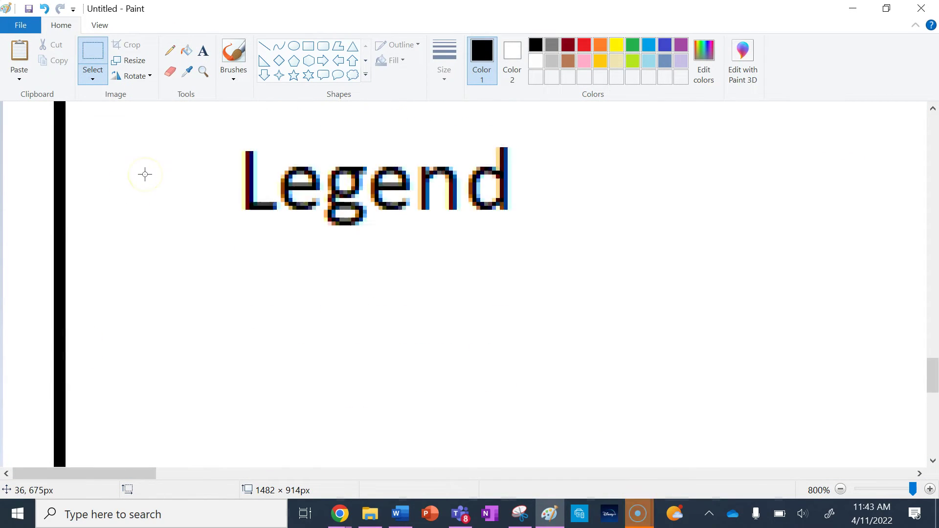
drag(166, 285, 266, 361)
key(ctrl+v)
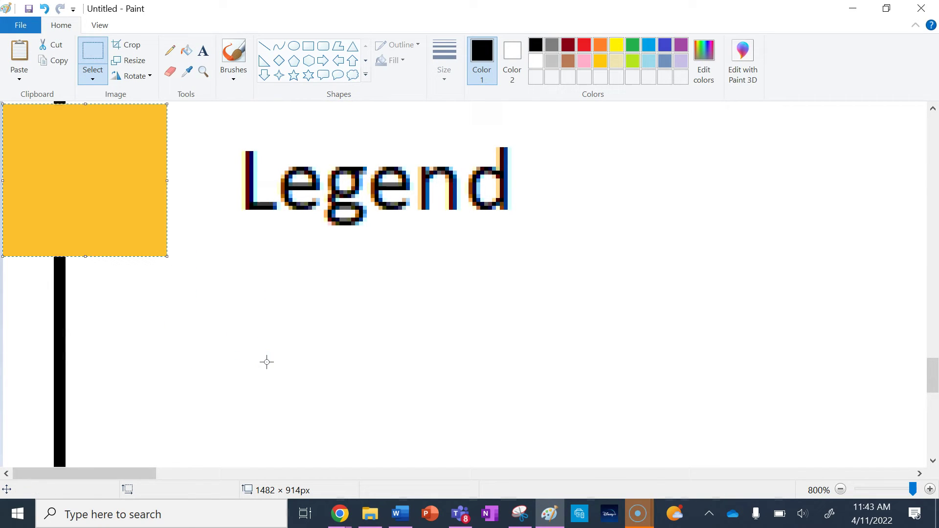
drag(112, 191, 349, 355)
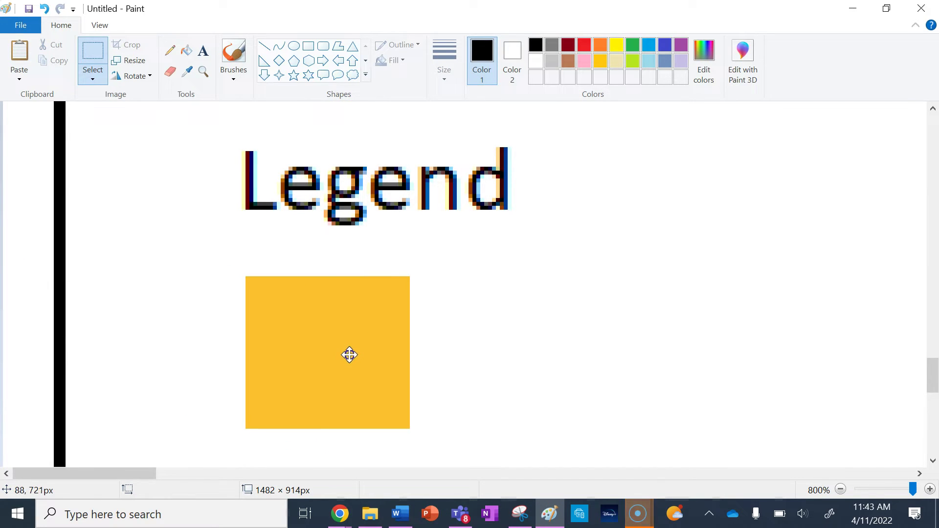
ctrl+scroll(526, 346, down, 1)
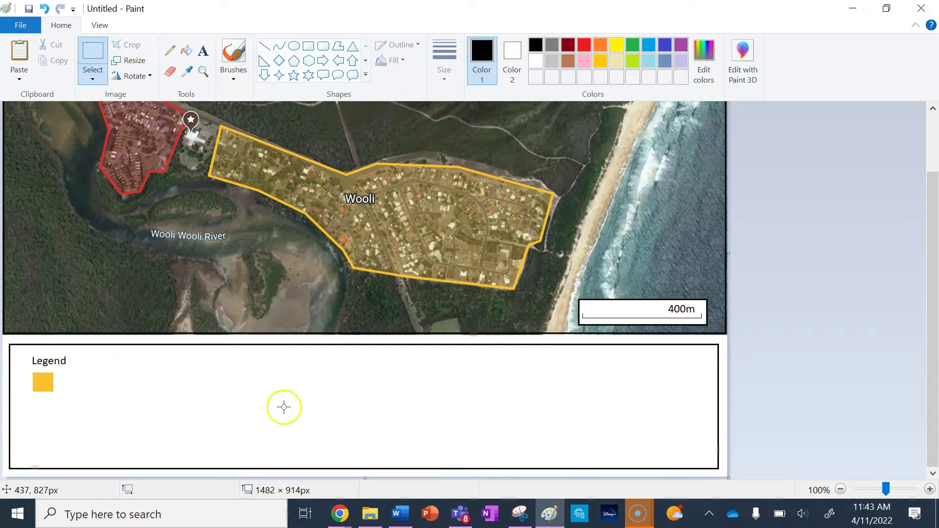
Add the text label Residential Area just beside the amber swatch in the legend
click(203, 51)
click(69, 381)
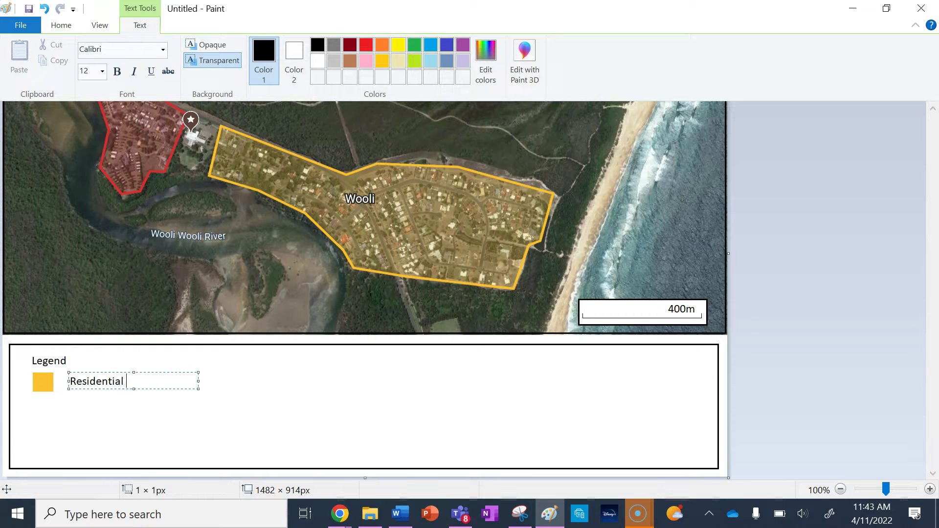
drag(163, 373, 154, 373)
click(257, 402)
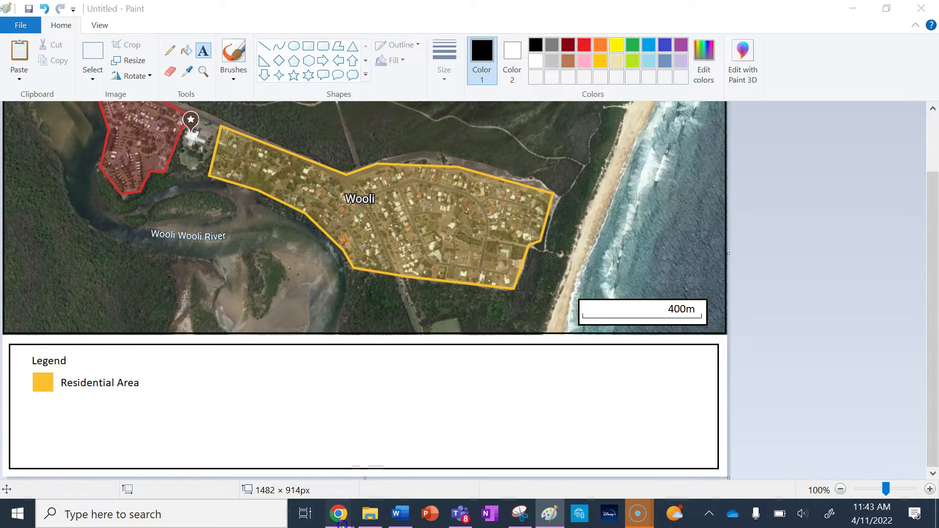
Switch to Google Earth, set the residential polygon's fill colour to amber and return to the project's feature list
mouse_move(339, 513)
click(429, 452)
click(255, 386)
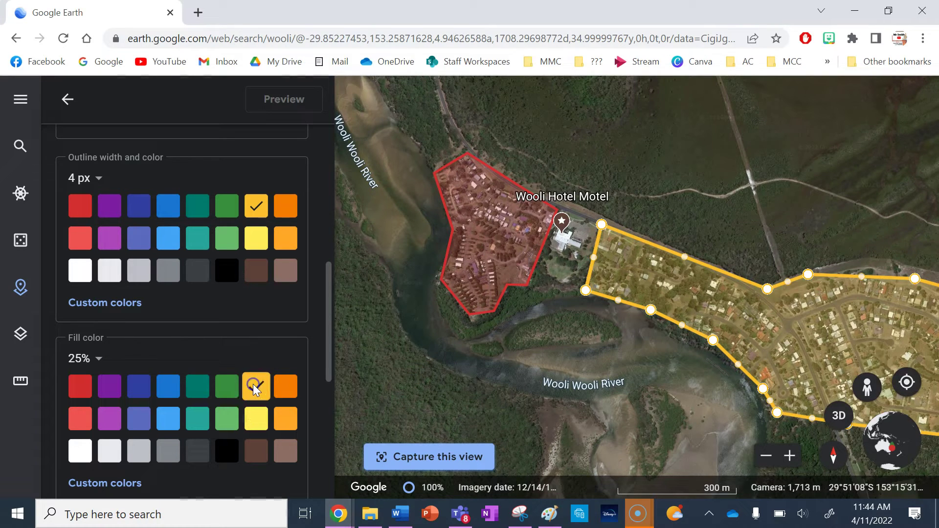
click(68, 99)
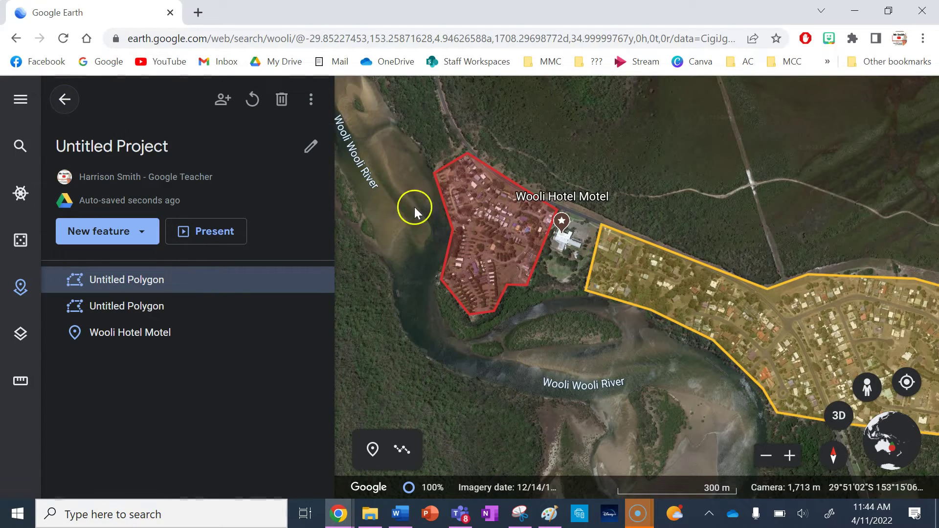
Open the red polygon for editing and set its outline colour to light red
click(110, 306)
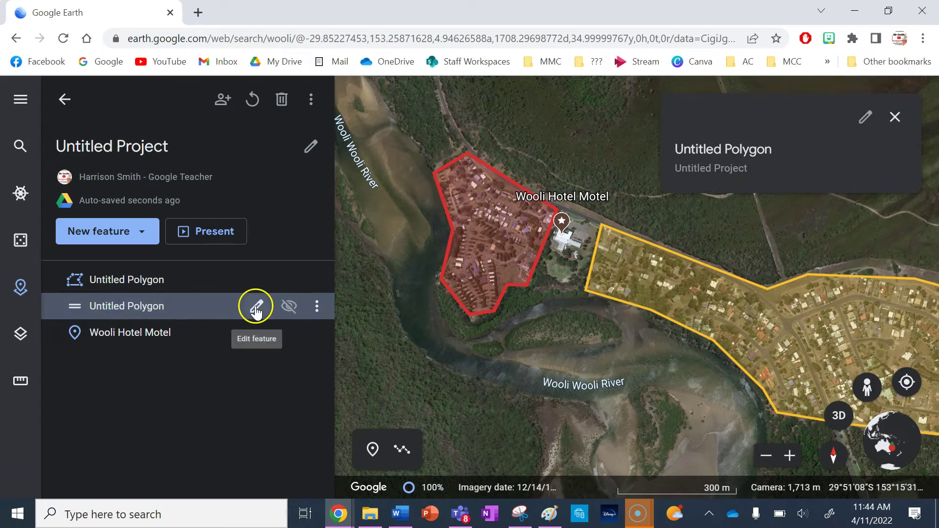
click(255, 308)
scroll(255, 323, down, 5)
scroll(254, 322, down, 2)
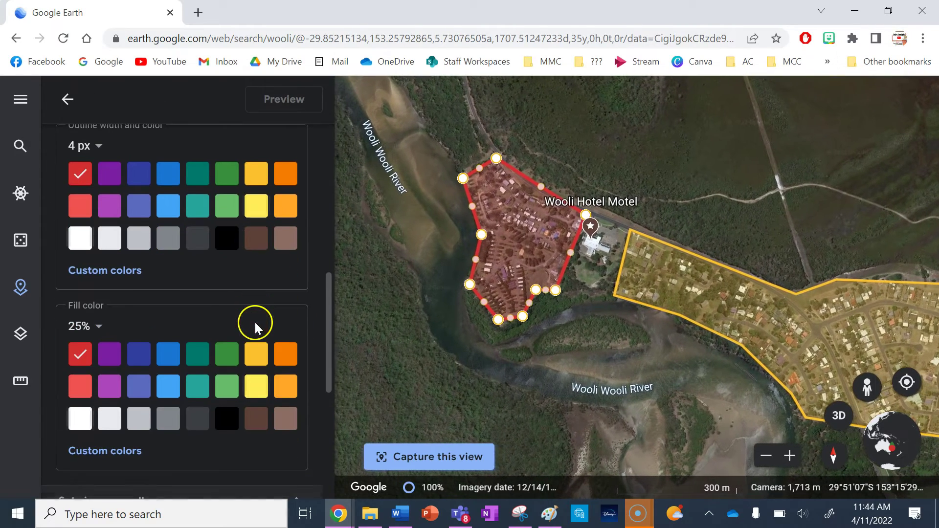
click(81, 205)
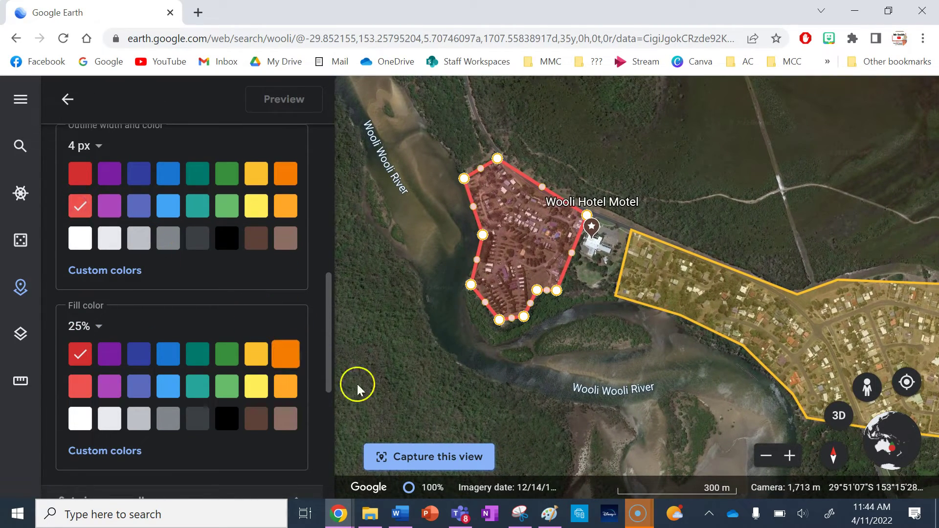
Snip the dark red outline colour swatch with Snipping Tool and copy the capture
click(519, 513)
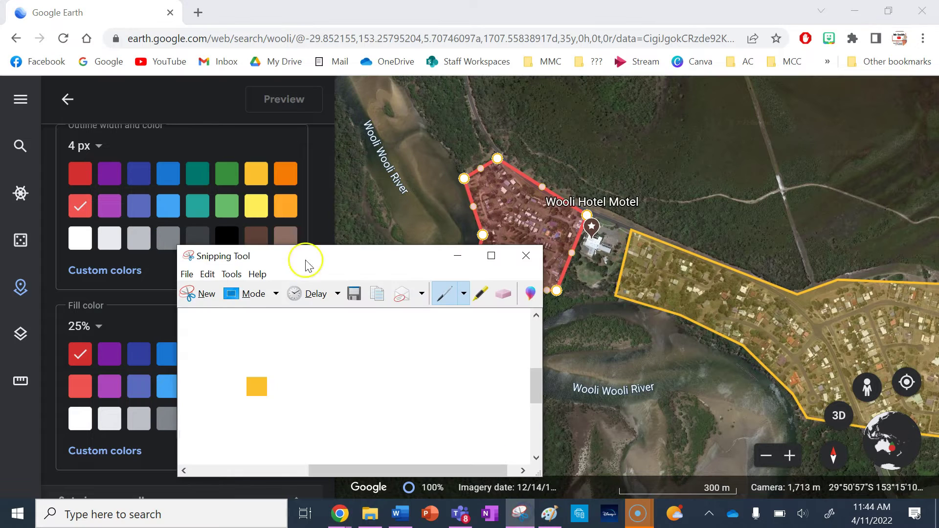
click(198, 294)
drag(68, 164, 91, 186)
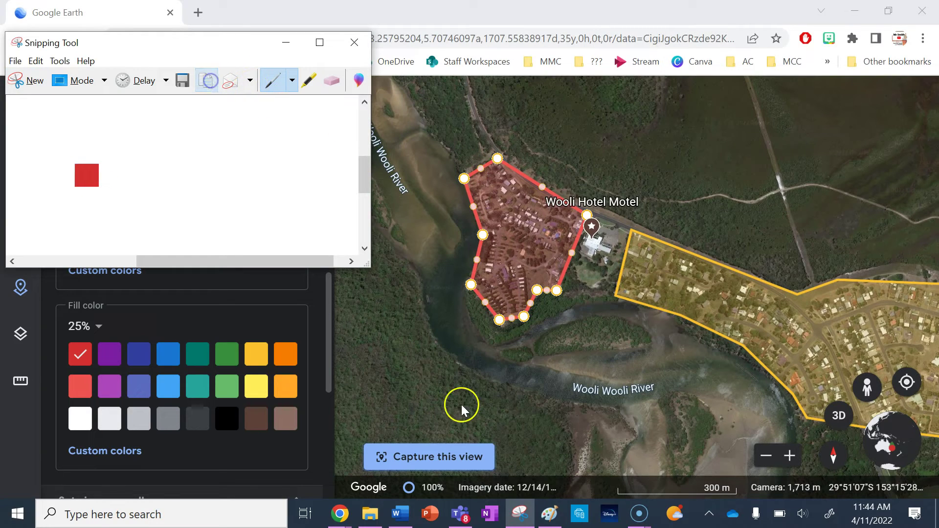
Switch to Paint and activate the Select tool with the legend's amber swatch in view
click(548, 513)
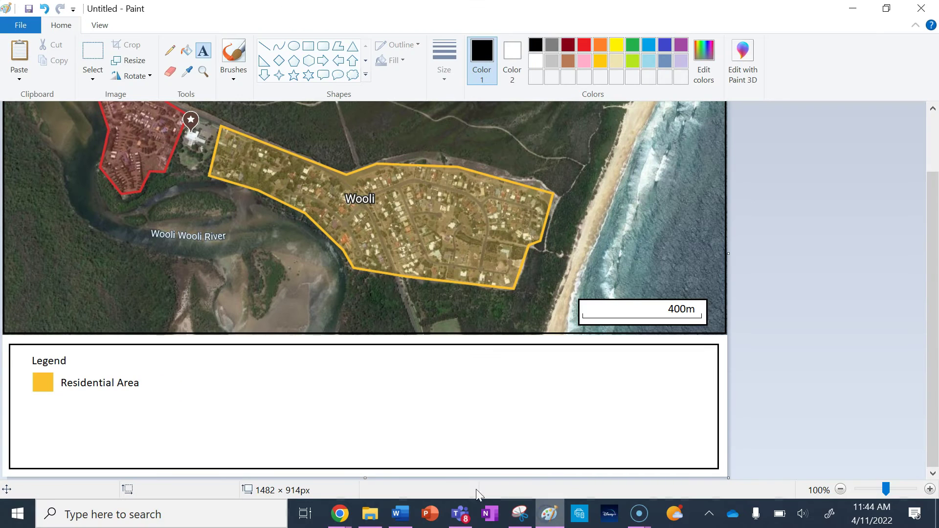
ctrl+scroll(128, 395, up, 6)
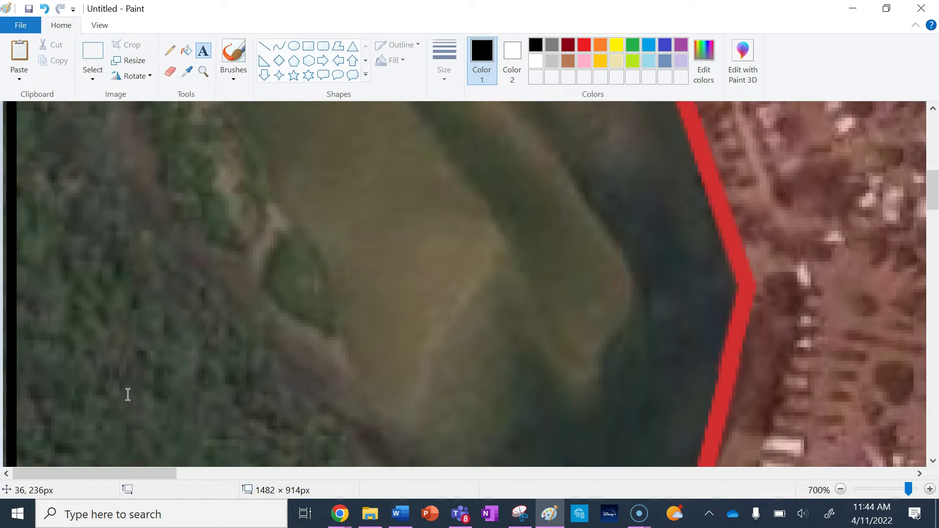
scroll(128, 394, down, 20)
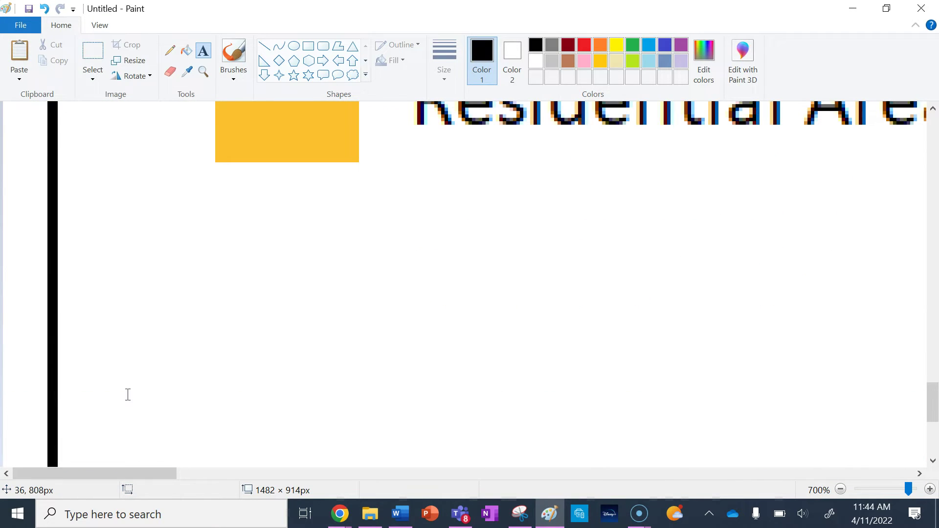
ctrl+scroll(246, 390, down, 3)
scroll(212, 316, up, 3)
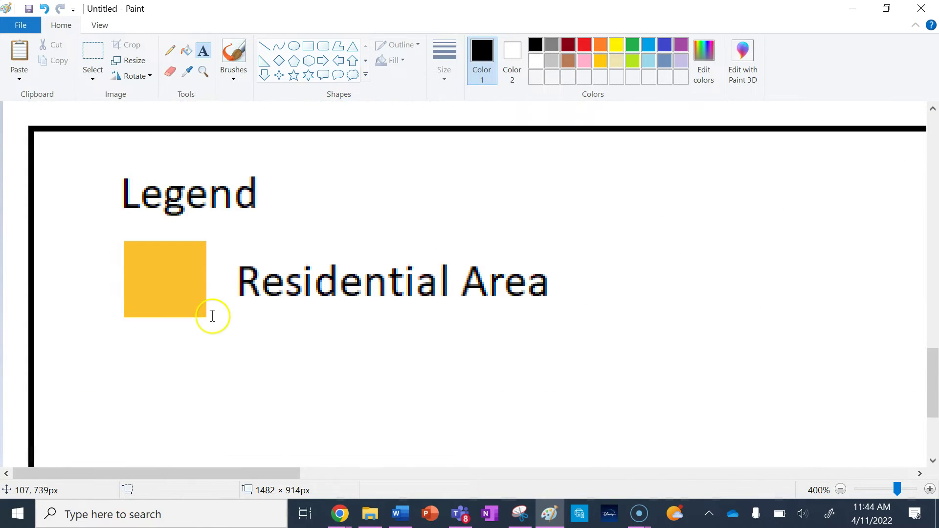
click(92, 55)
Try to paste the red swatch over the amber one, match its width and move it below, then undo
drag(125, 318, 245, 413)
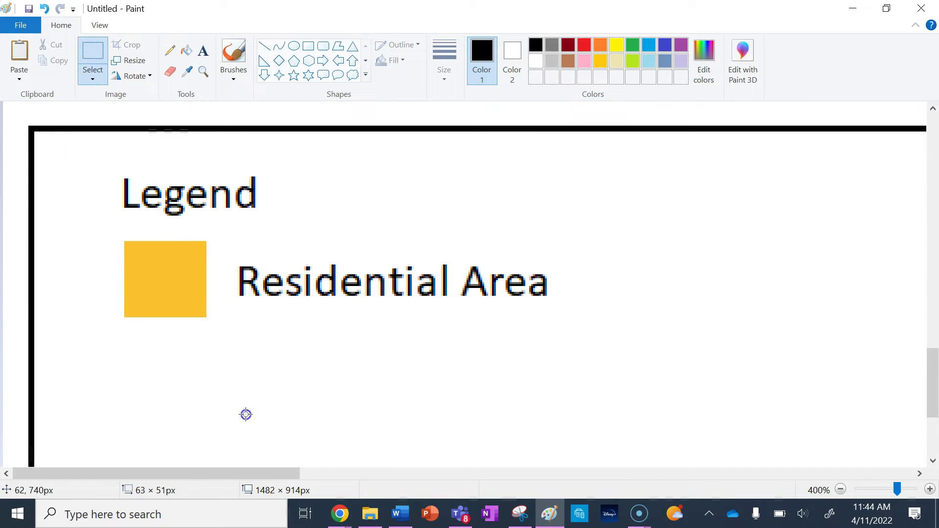
key(ctrl+v)
drag(21, 132, 141, 267)
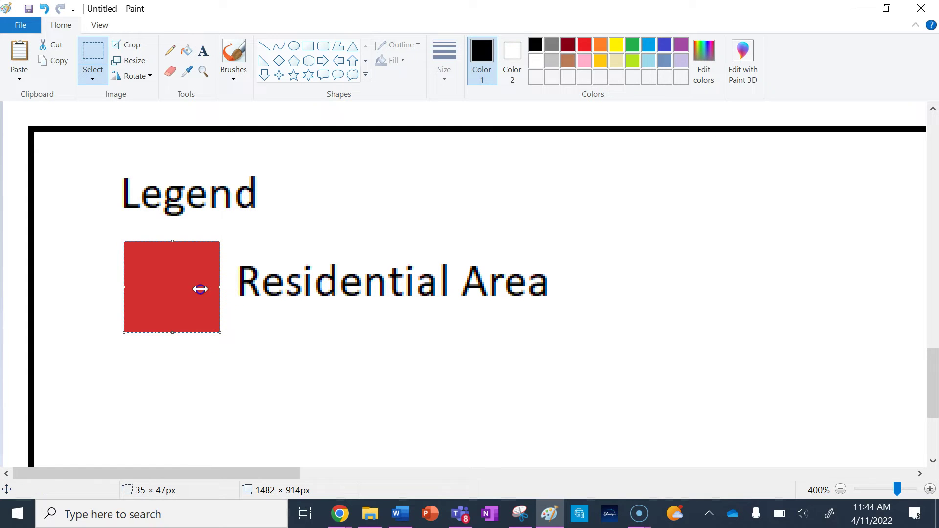
drag(200, 289, 183, 290)
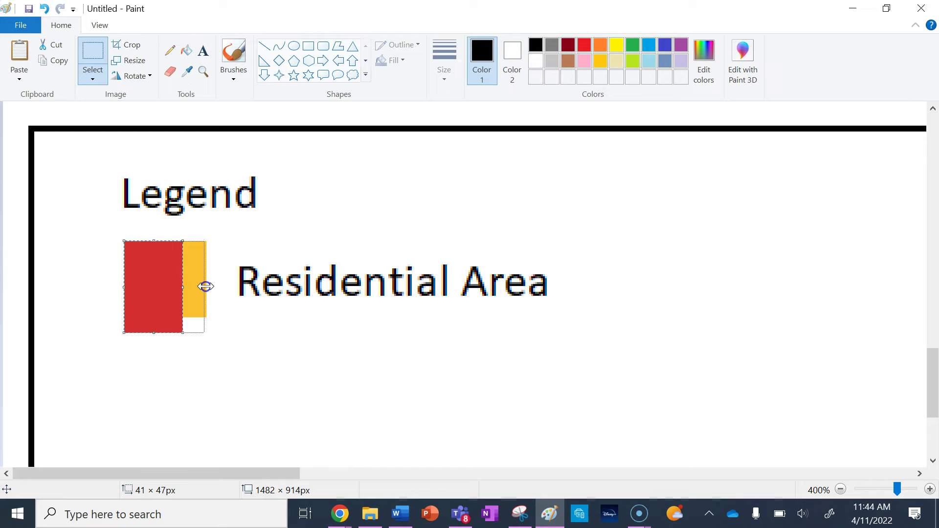
drag(206, 286, 205, 286)
drag(167, 317, 310, 442)
click(204, 368)
key(ctrl+z)
Paste the red swatch, size it to about 42 × 40 px against the amber swatch and place it below
key(ctrl+v)
drag(57, 186, 196, 306)
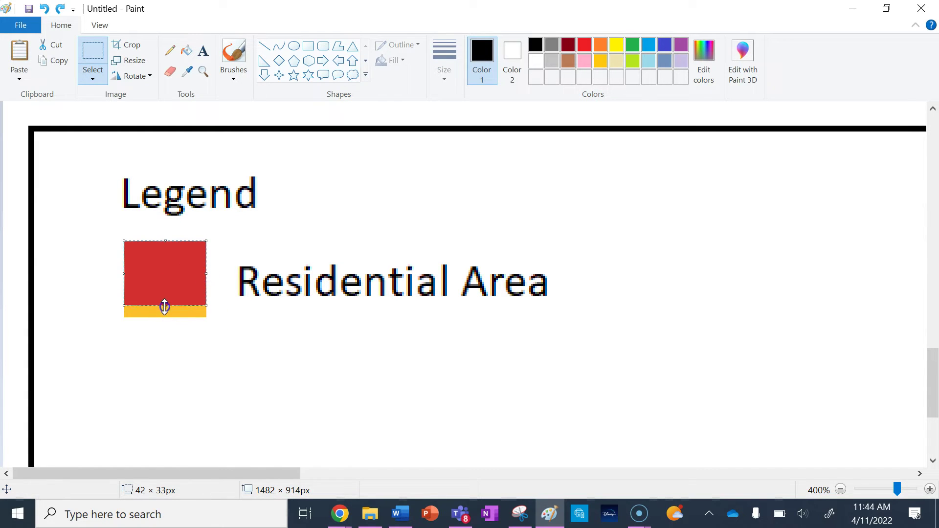
drag(165, 319, 164, 320)
drag(166, 279, 165, 415)
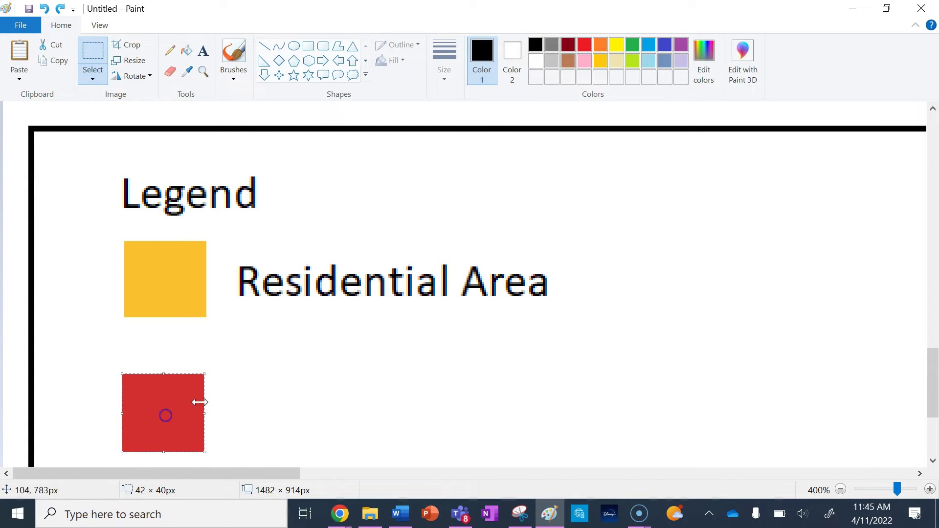
click(266, 396)
Label the legend's red swatch "Caravan Park", aligning the text with the swatch and the Residential Area label above
ctrl+scroll(266, 396, down, 3)
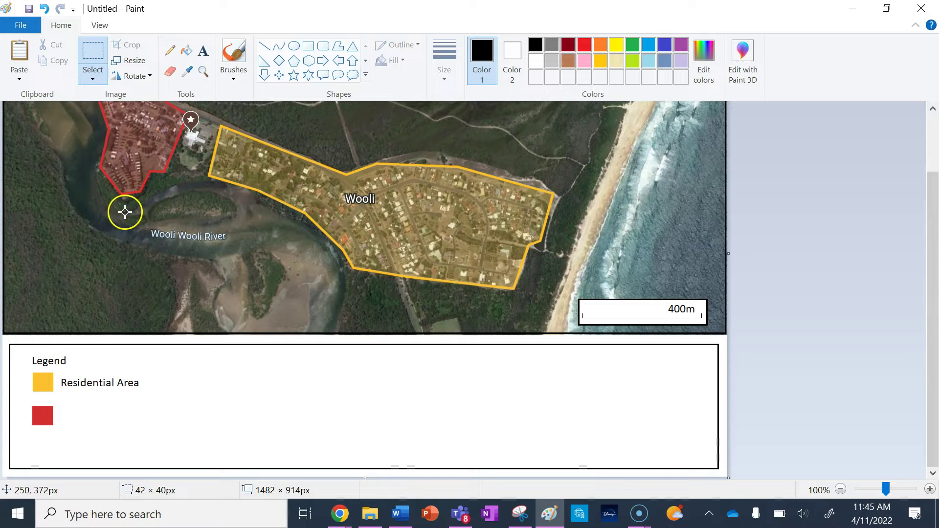
click(204, 52)
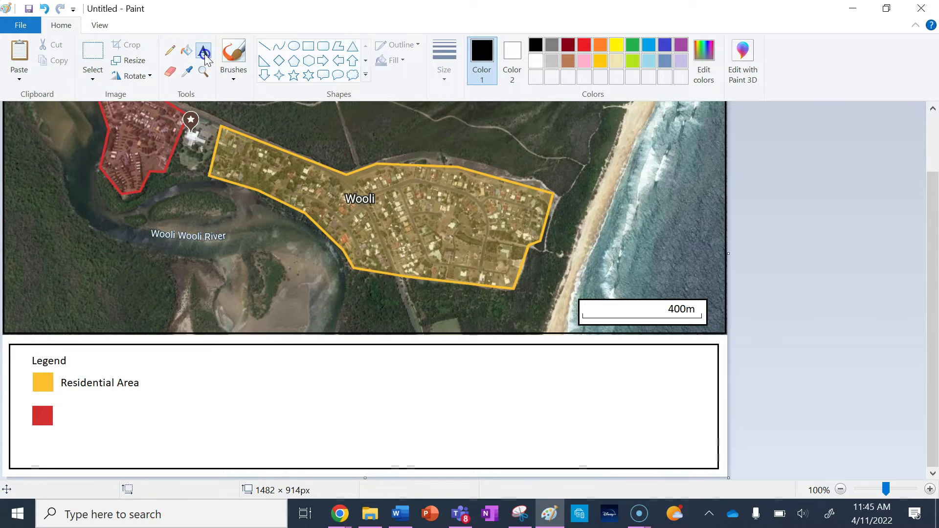
click(70, 414)
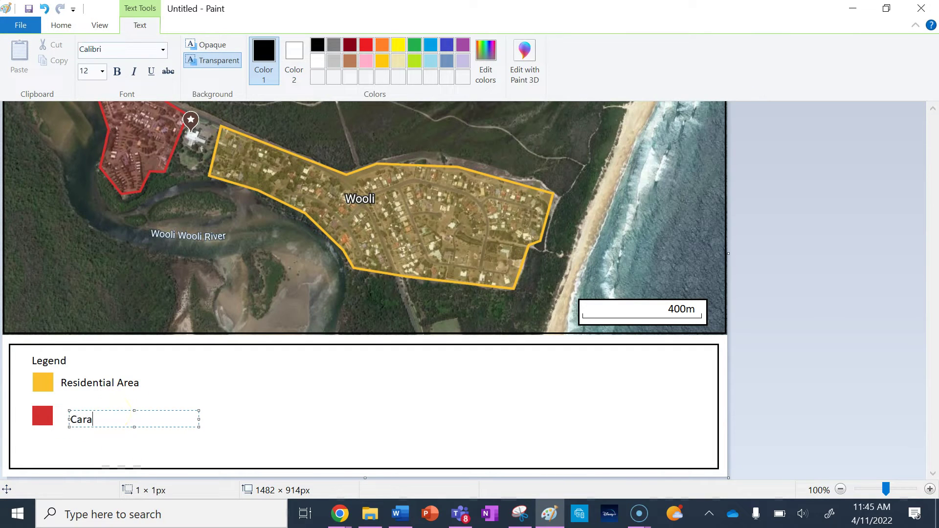
text(Caravan Par)
drag(161, 411, 153, 407)
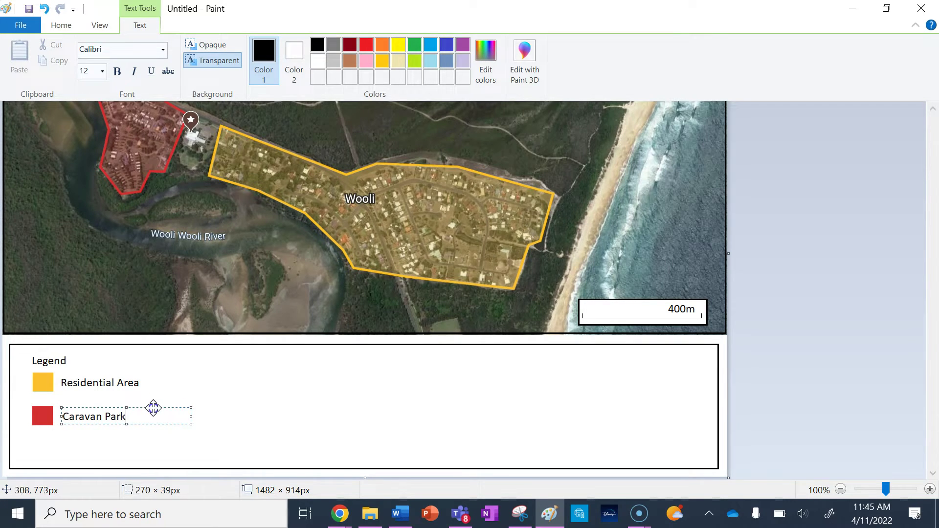
click(245, 402)
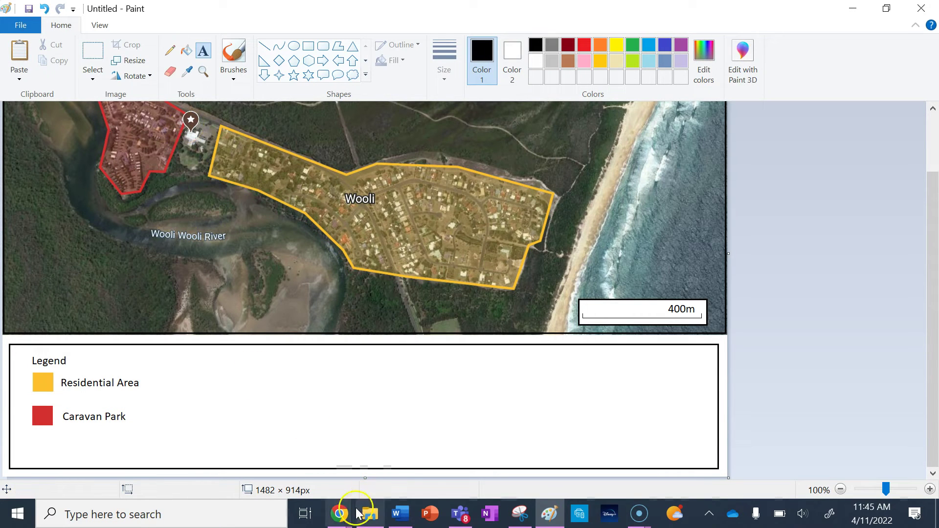
Switch to Google Earth, set the caravan park polygon's outline colour to dark red and leave its editing
mouse_move(342, 513)
click(459, 472)
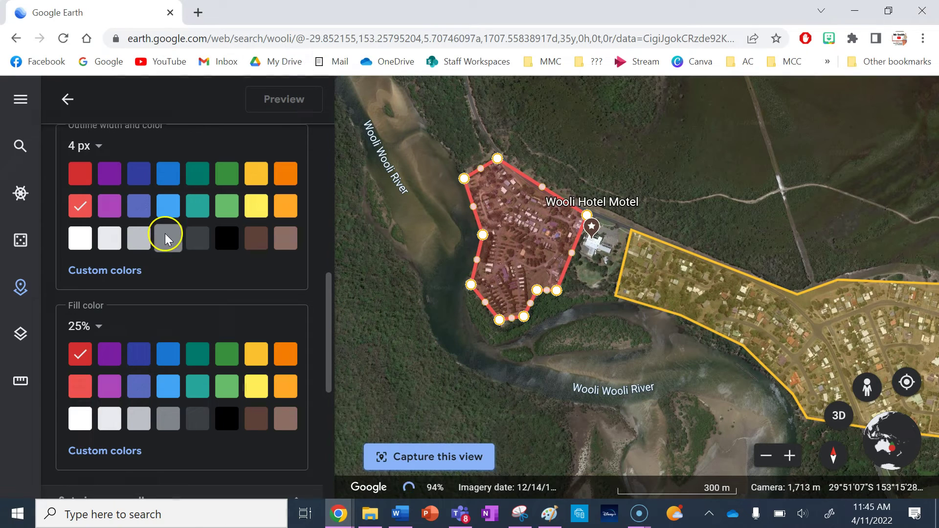
click(77, 177)
click(65, 98)
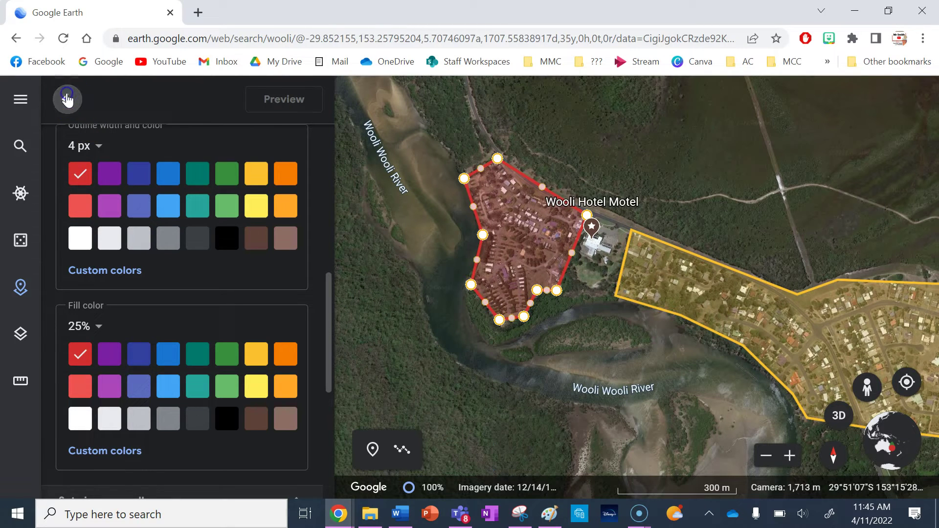
Open the Wooli Hotel Motel placemark for editing and set its marker colour to dark grey
click(122, 332)
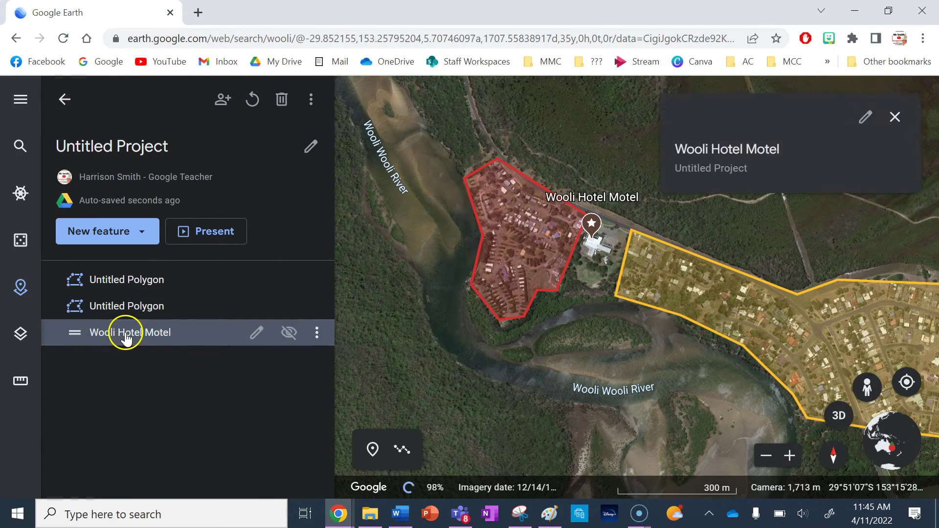
click(256, 333)
scroll(262, 396, down, 10)
scroll(260, 392, up, 6)
click(259, 343)
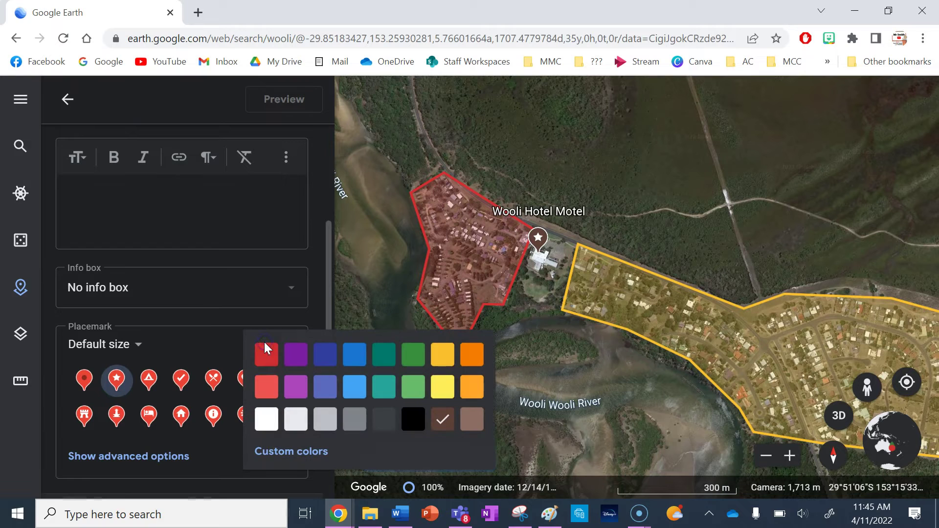
click(382, 420)
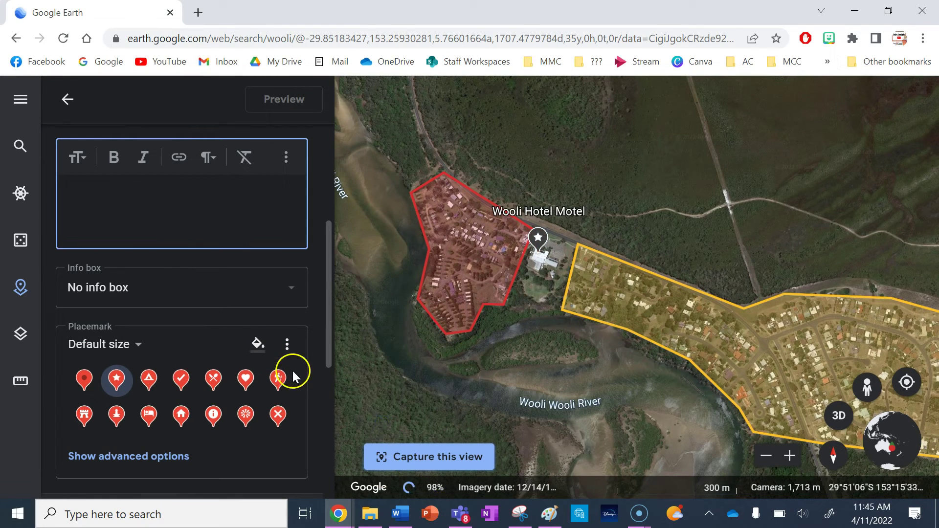
Snip the dark brown swatch from the placemark colour palette with Snipping Tool and copy the capture
click(258, 345)
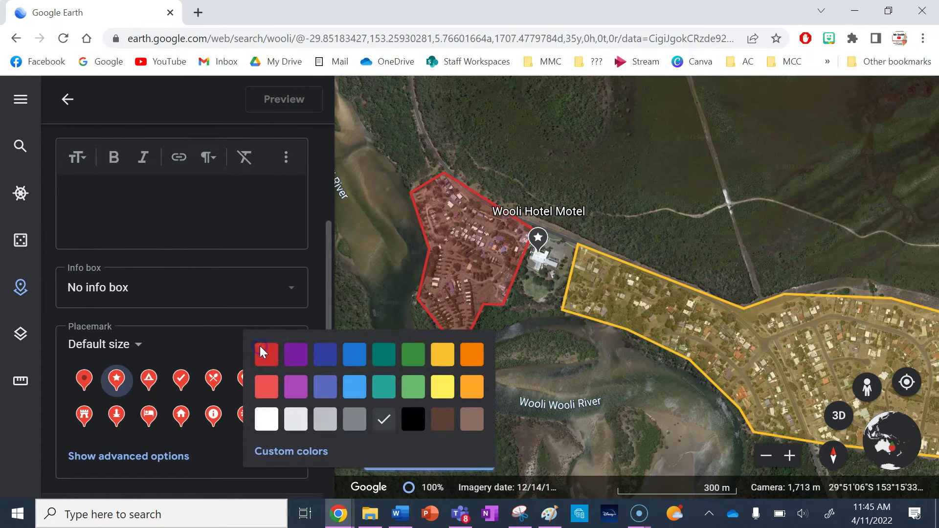
click(527, 520)
click(27, 79)
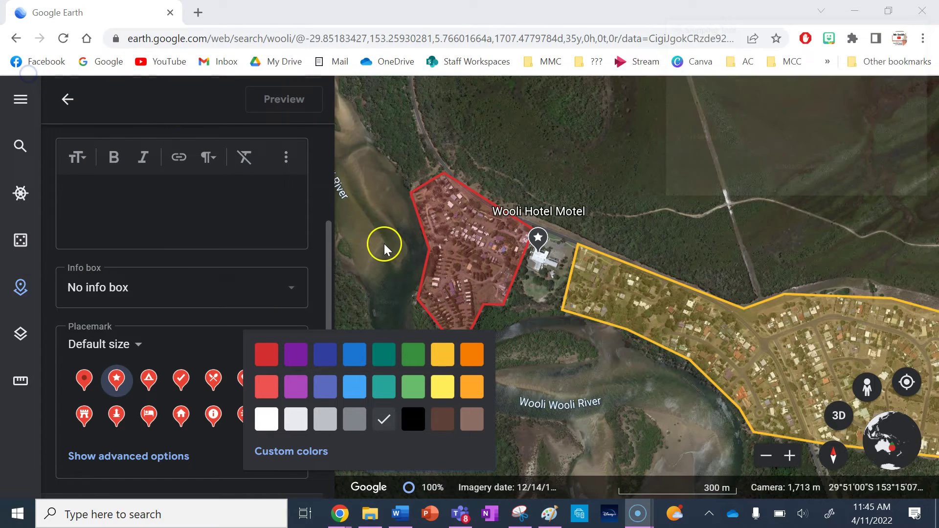
drag(433, 407, 455, 430)
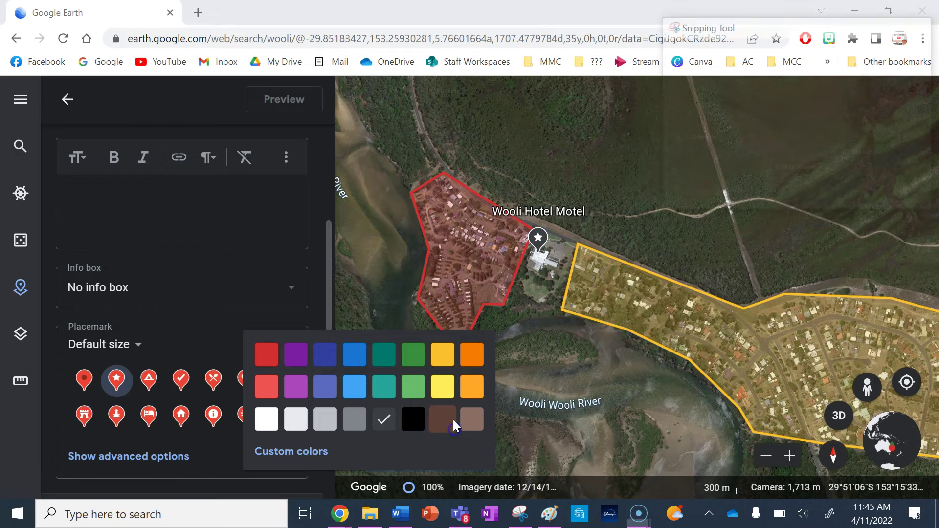
click(562, 308)
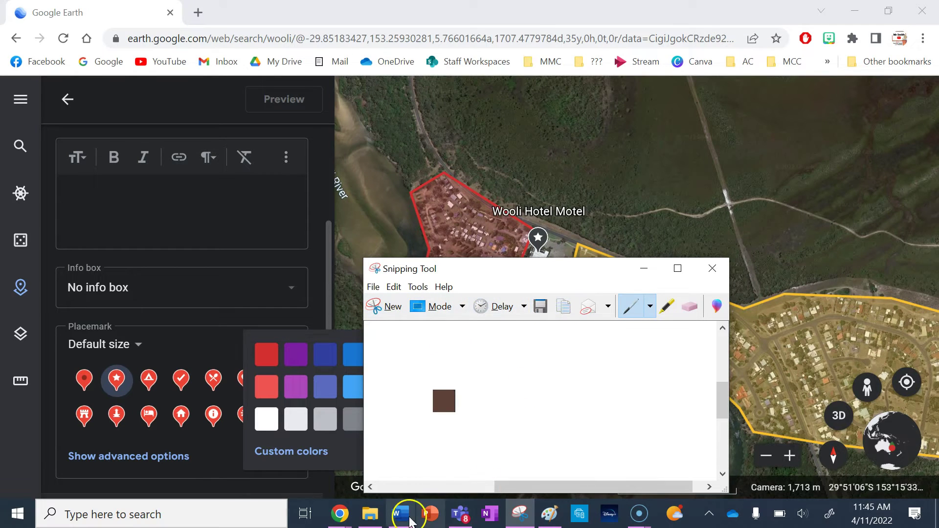
Switch to Paint, paste the brown swatch over the legend's amber one and size it to match at about 42 × 39 px
click(552, 515)
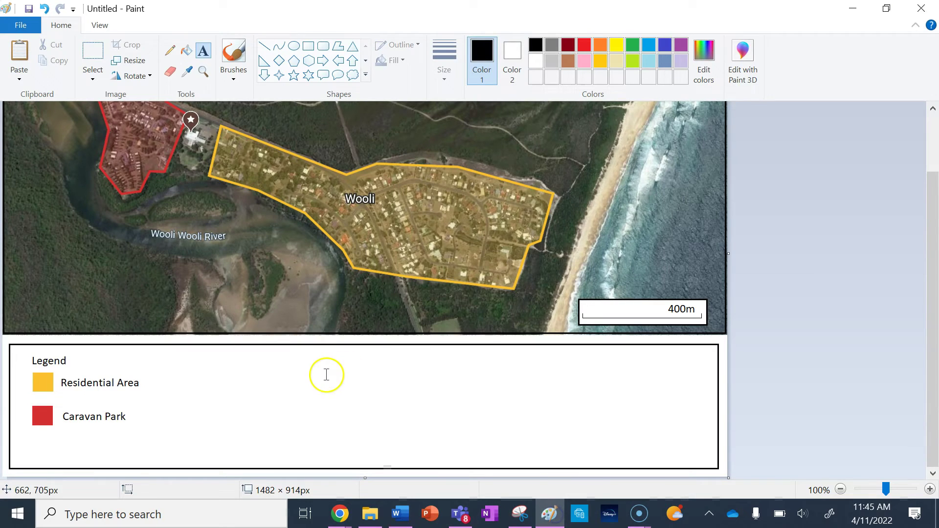
ctrl+scroll(130, 398, up, 5)
scroll(132, 400, down, 10)
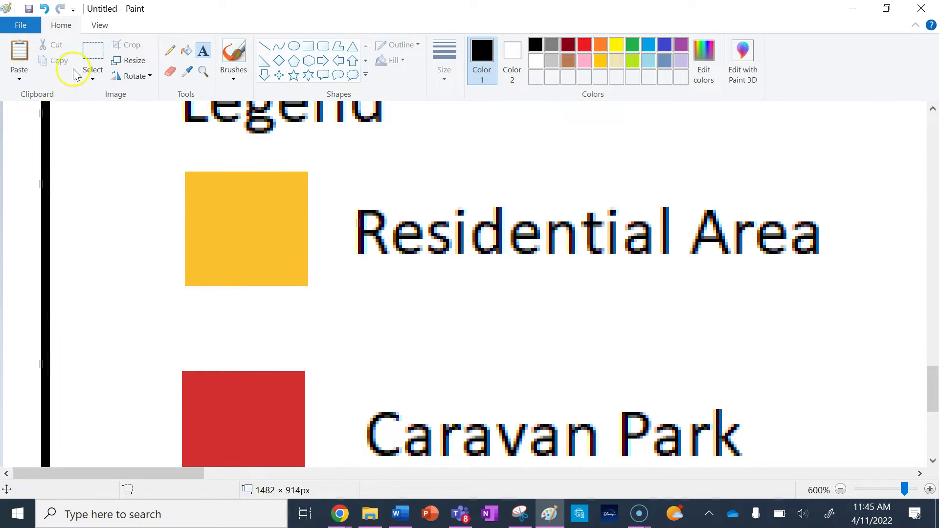
click(92, 53)
drag(85, 194, 164, 264)
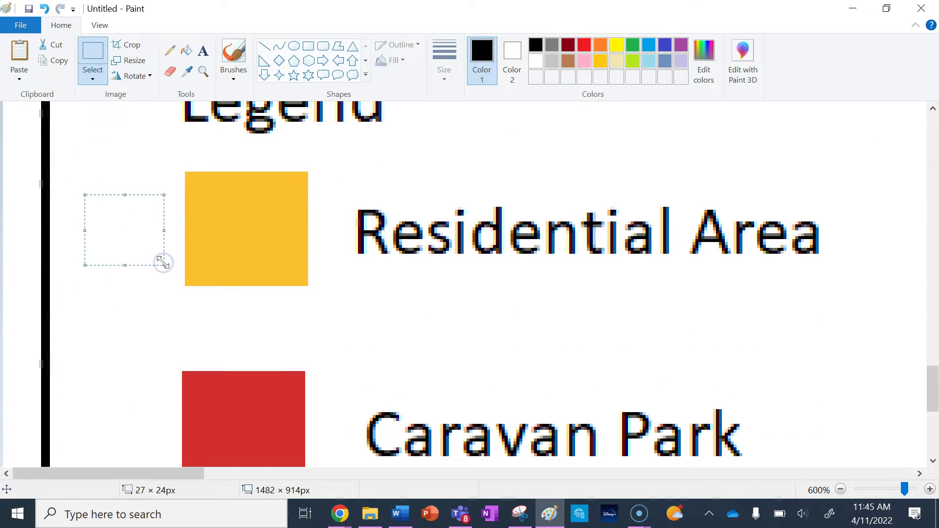
key(ctrl+v)
drag(74, 172, 234, 233)
drag(318, 305, 300, 268)
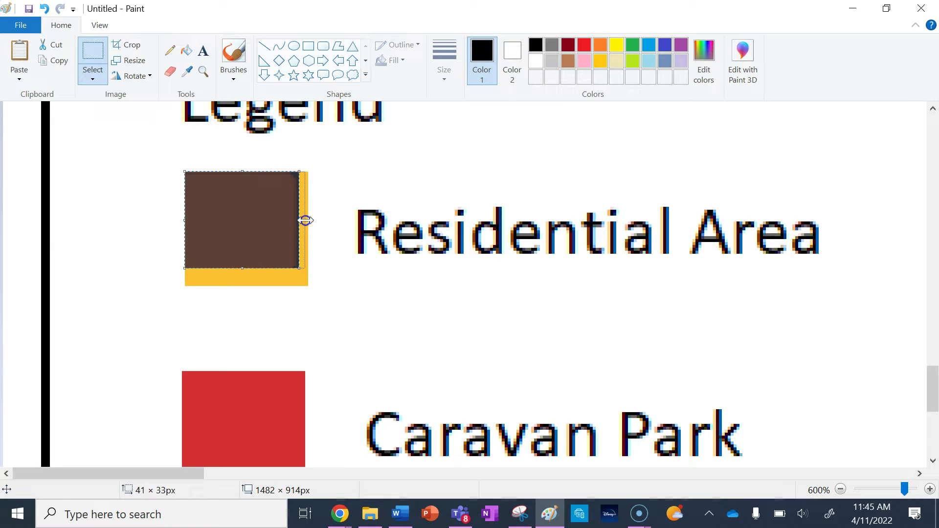
drag(308, 221, 307, 221)
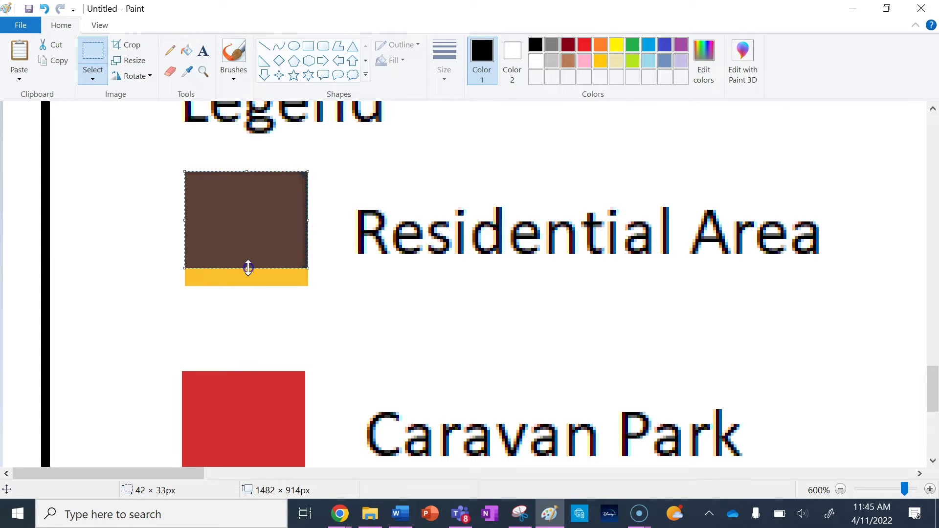
drag(247, 288, 247, 287)
Move the brown swatch off the amber one and place it in the same row, well clear of the Residential Area label
drag(233, 243, 803, 241)
scroll(802, 241, right, 10)
drag(333, 255, 479, 249)
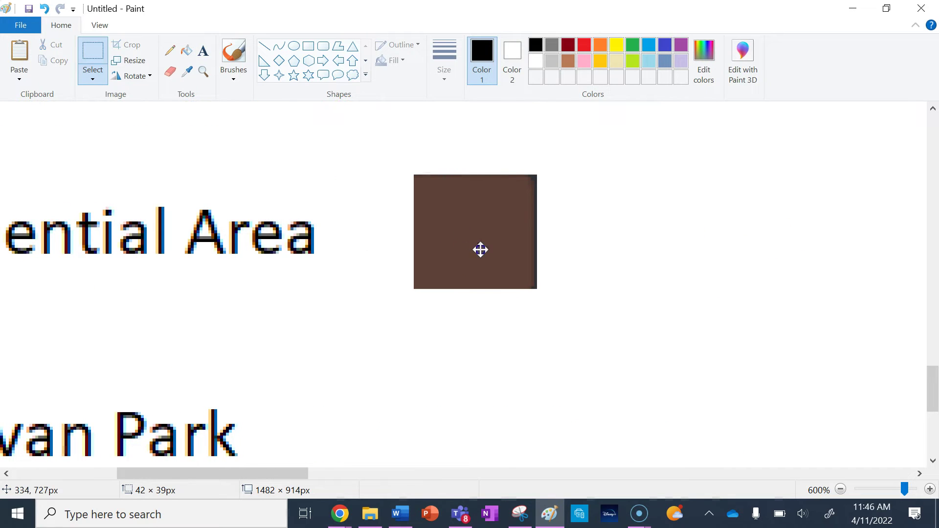
click(462, 366)
ctrl+scroll(462, 367, down, 1)
ctrl+scroll(462, 366, down, 3)
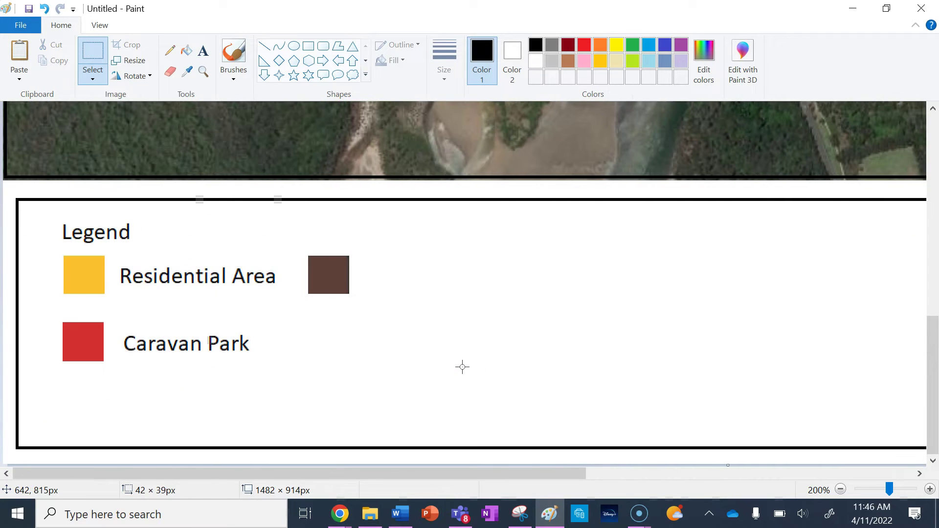
click(352, 249)
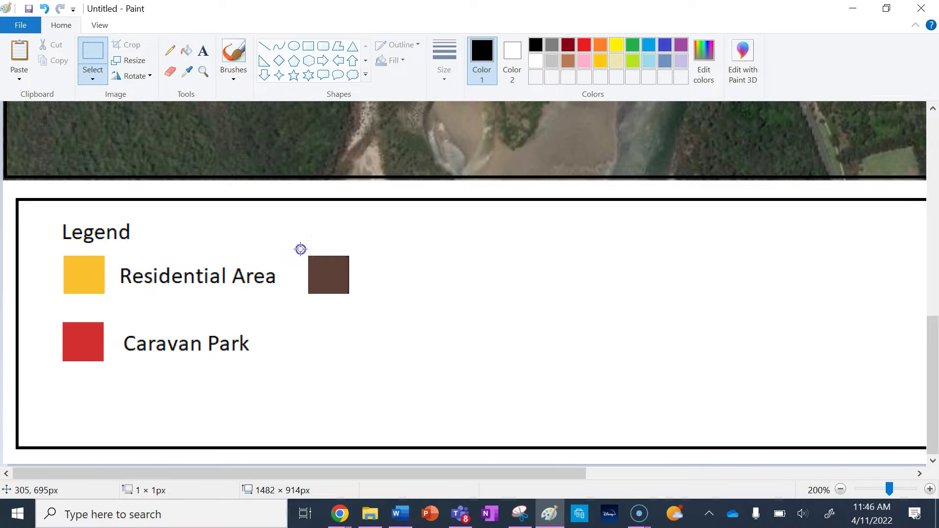
drag(373, 306, 363, 302)
drag(325, 266, 432, 269)
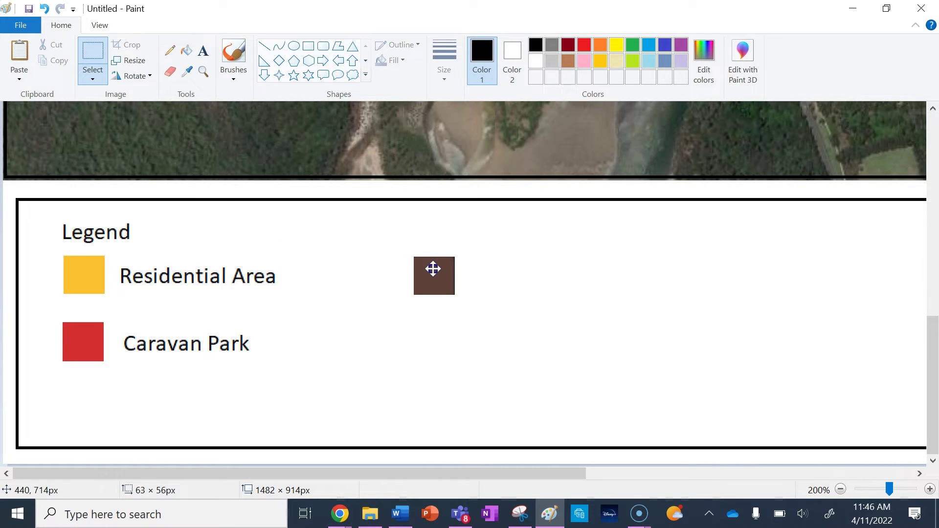
click(541, 309)
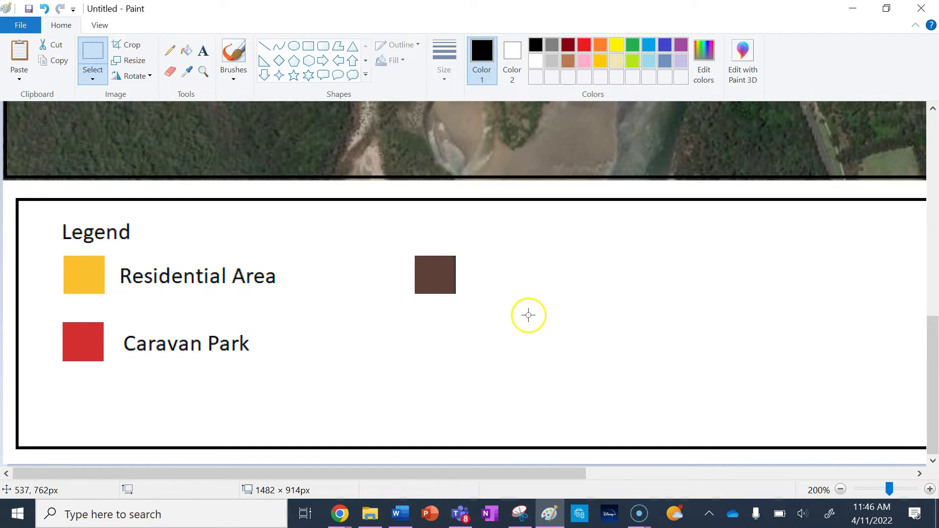
Label the brown swatch "Wooli Hotel Motel", widening the text box to fit one line and aligning it with the swatch
click(202, 52)
click(466, 266)
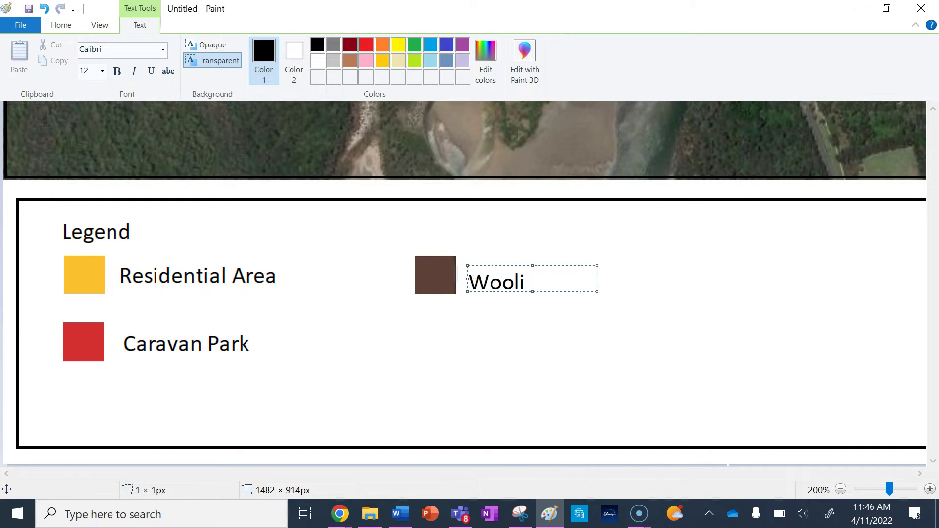
text(Wooli Hotel)
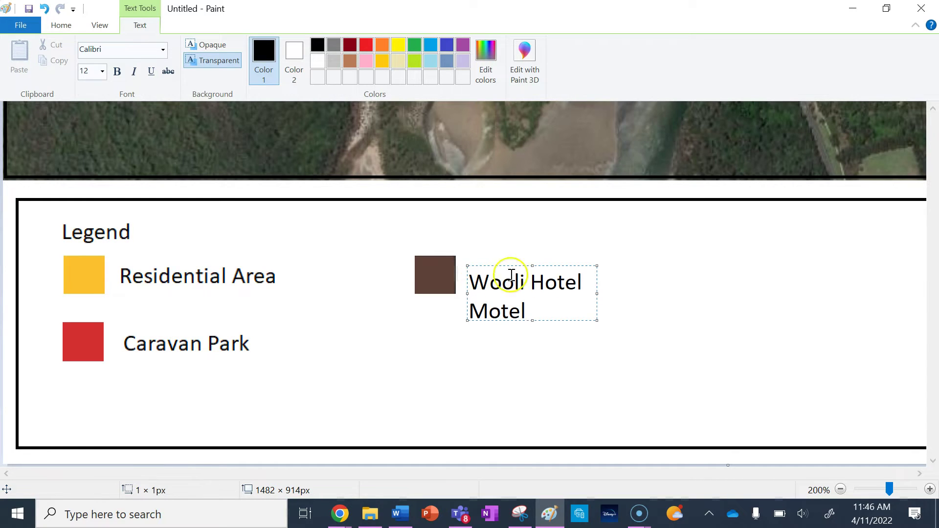
drag(596, 294, 685, 295)
drag(621, 265, 617, 257)
click(524, 384)
ctrl+scroll(523, 384, down, 3)
ctrl+scroll(524, 384, up, 2)
ctrl+scroll(524, 385, down, 1)
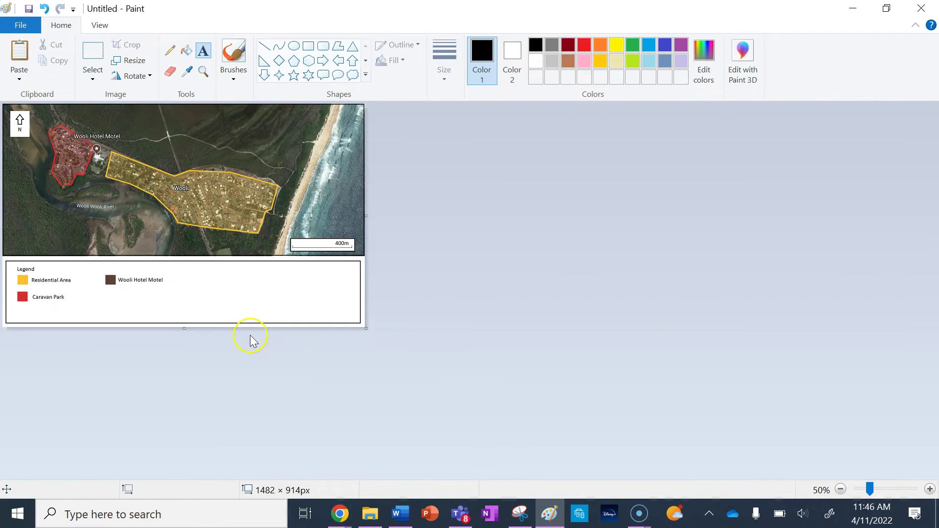
ctrl+scroll(250, 335, up, 2)
scroll(375, 375, down, 10)
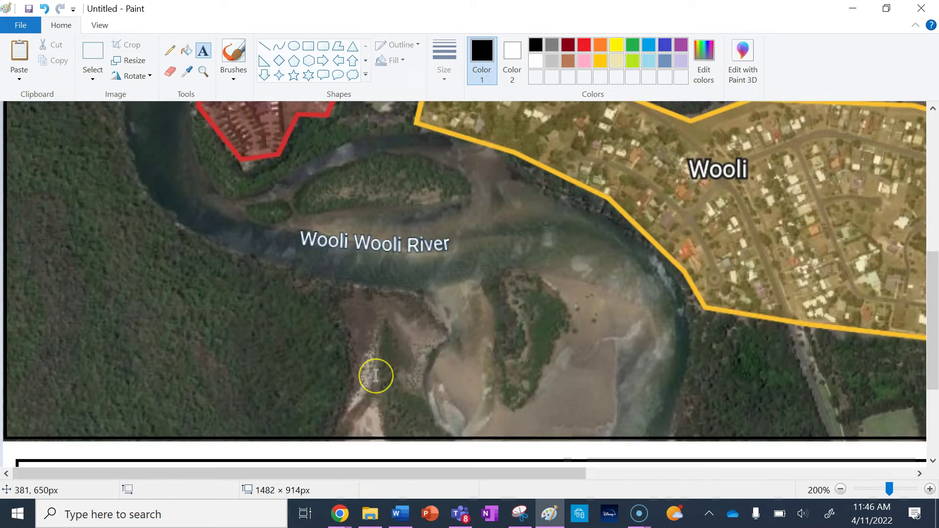
scroll(375, 376, right, 2)
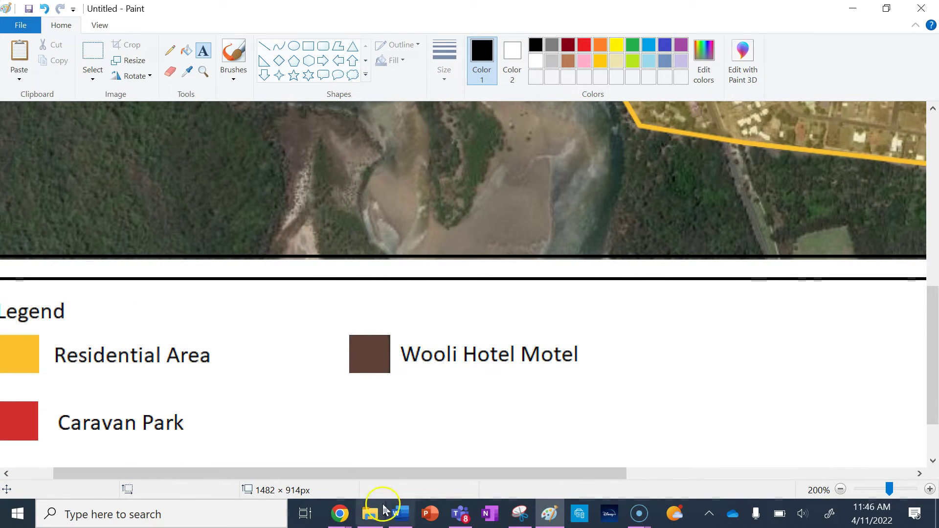
Switch back to Google Earth and close the placemark editing and the project view
mouse_move(340, 512)
click(419, 447)
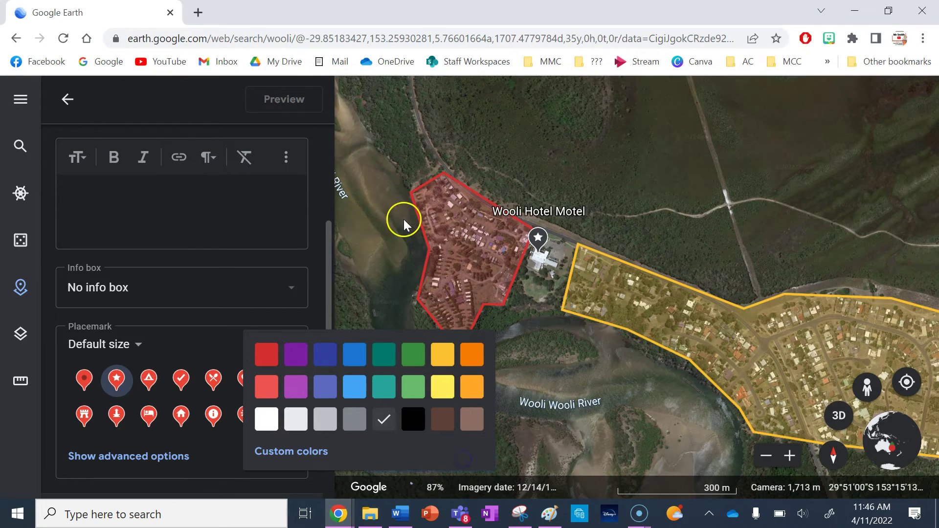
click(65, 99)
click(20, 286)
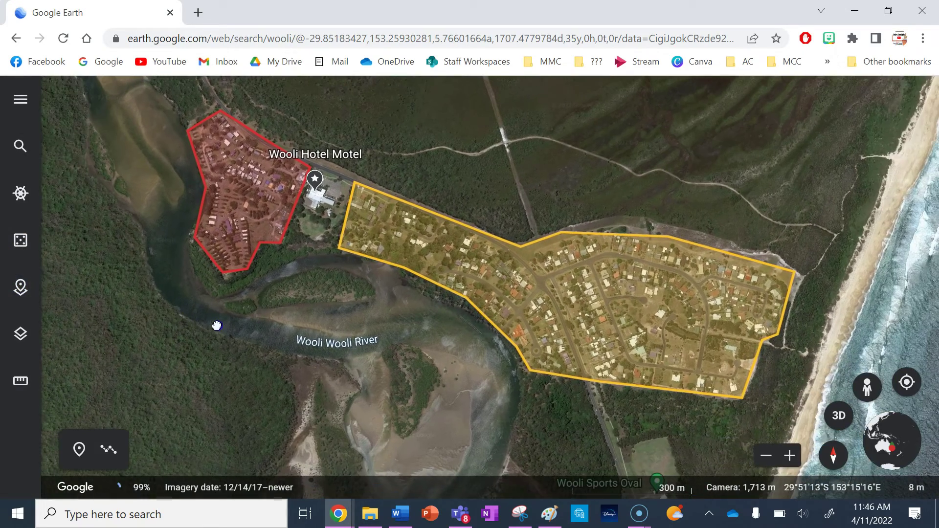
Snip a small square of forest just south of the residential polygon, copy the capture and switch to Word
click(353, 352)
drag(497, 424, 461, 400)
double_click(507, 410)
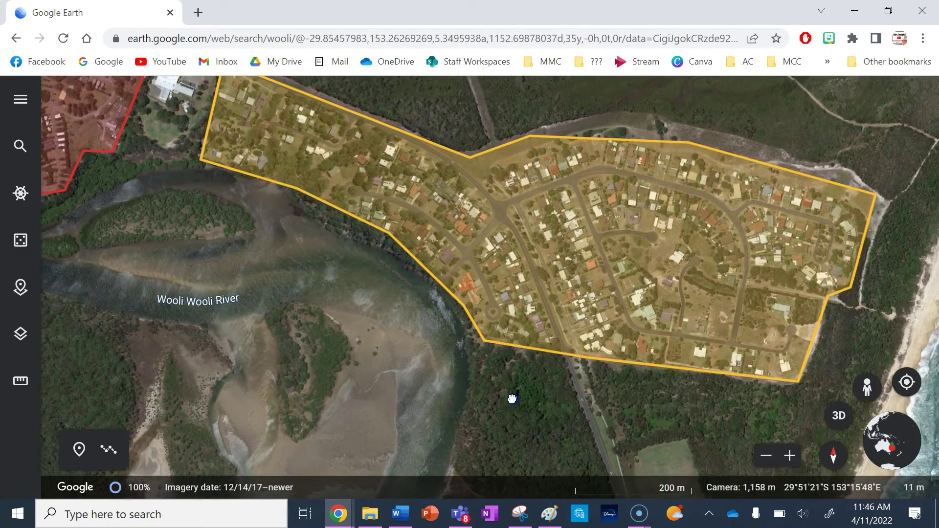
click(520, 513)
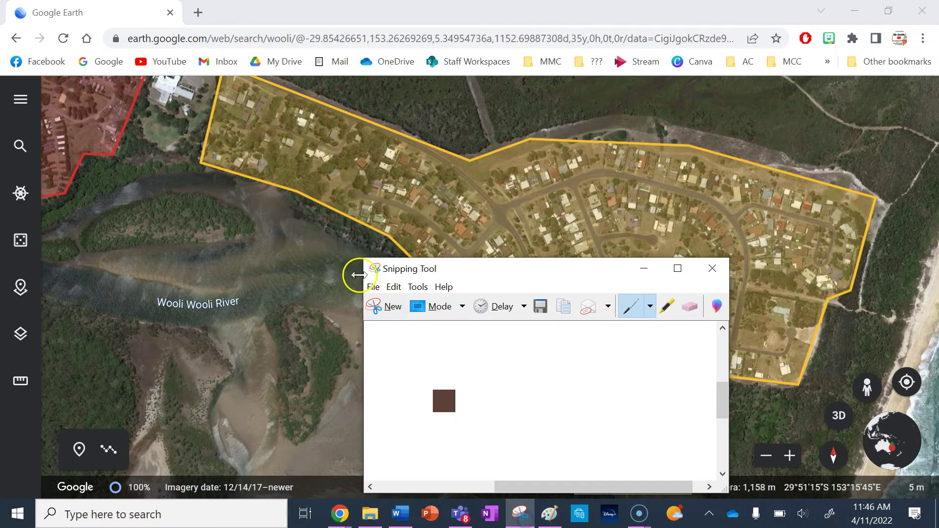
click(379, 306)
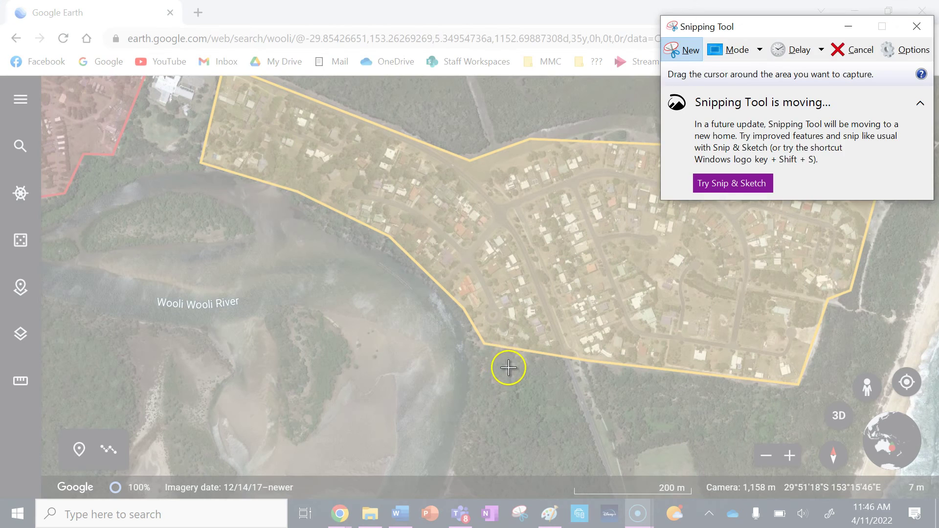
drag(506, 365, 543, 402)
click(636, 282)
click(401, 514)
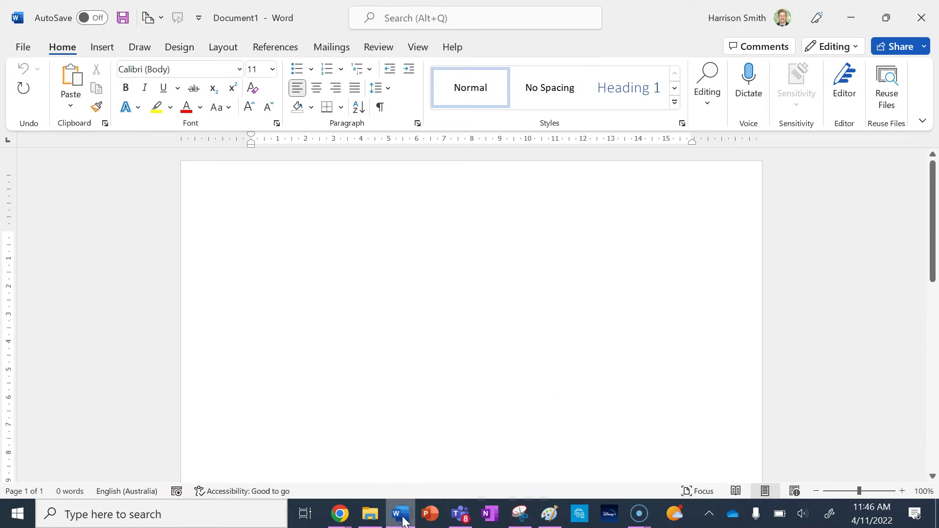
Switch to Paint, paste the forest snip, shrink it to about 42 × 39 px over the brown swatch, and move it directly below
click(401, 515)
click(548, 513)
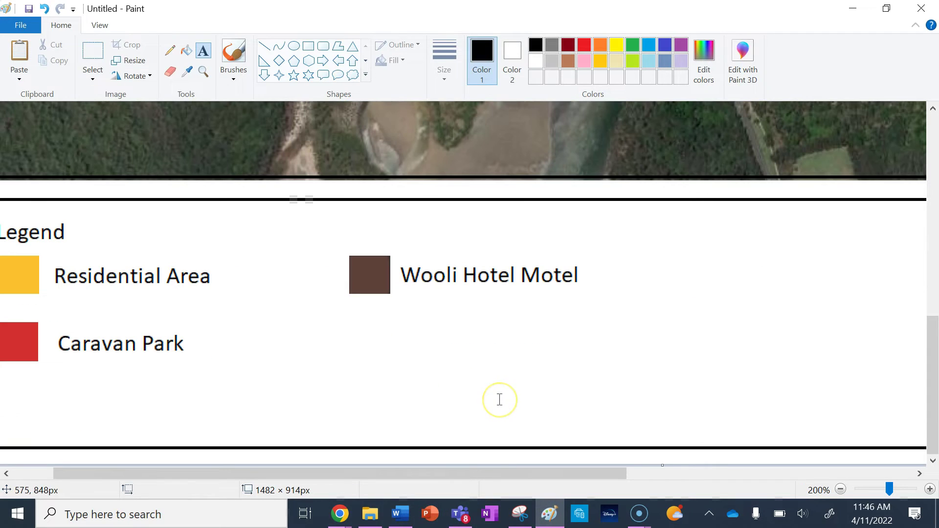
click(93, 55)
drag(314, 323, 395, 375)
key(ctrl+v)
drag(38, 139, 384, 291)
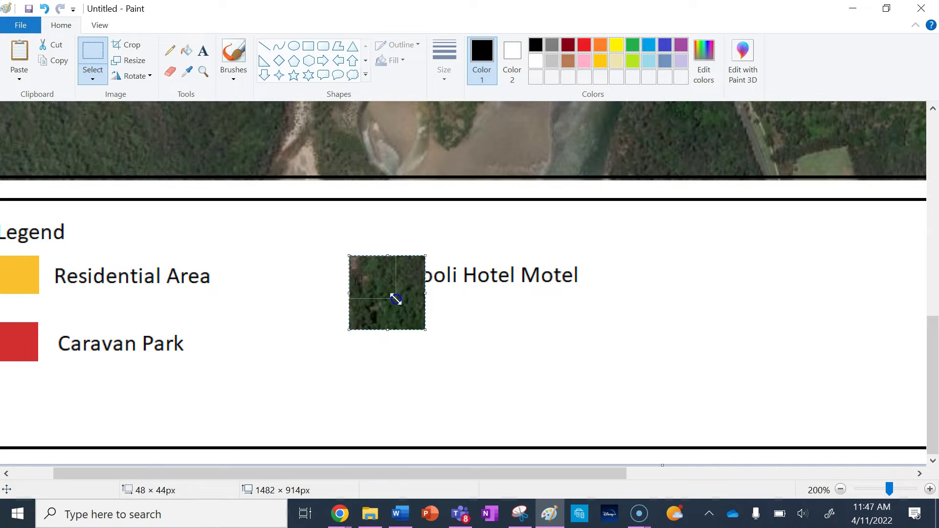
drag(390, 293, 389, 293)
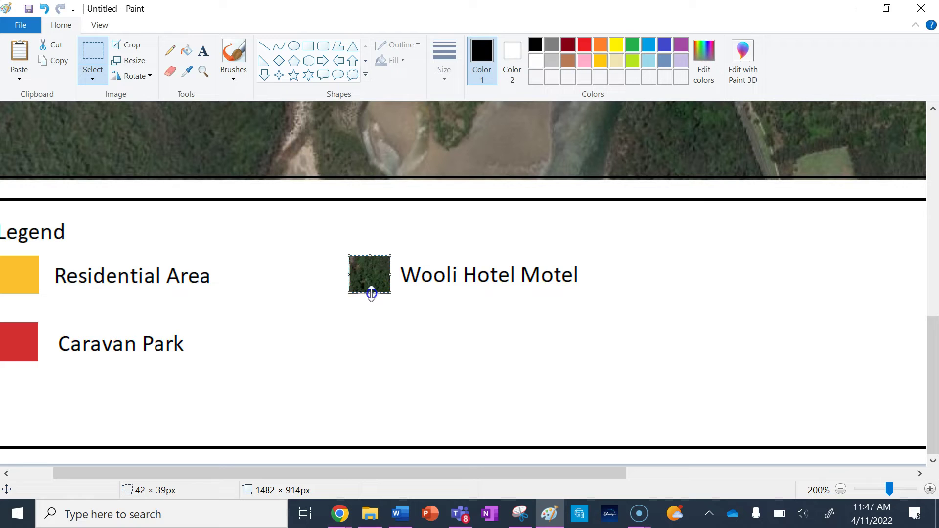
drag(369, 269, 369, 329)
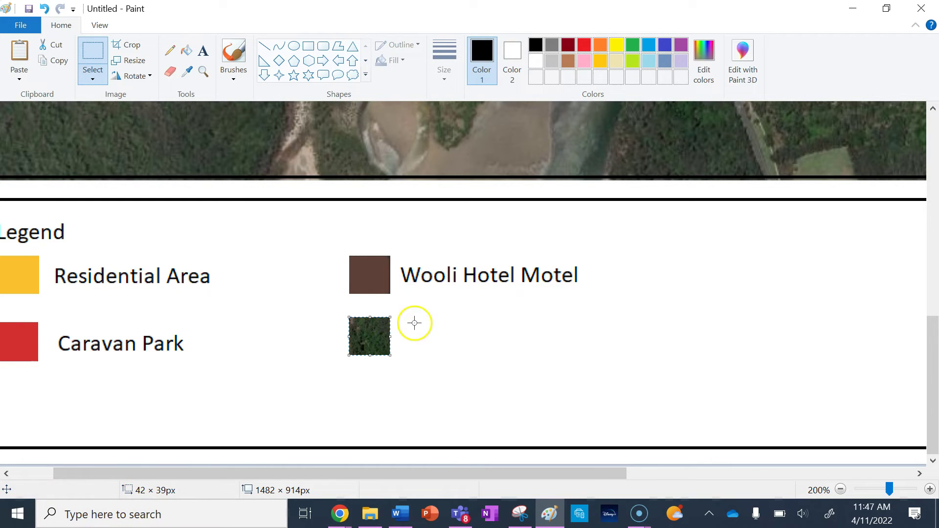
Label the forest swatch "Vegetation", enlarging the text box to fit the text and aligning it with the swatch
click(202, 53)
click(408, 330)
text(V)
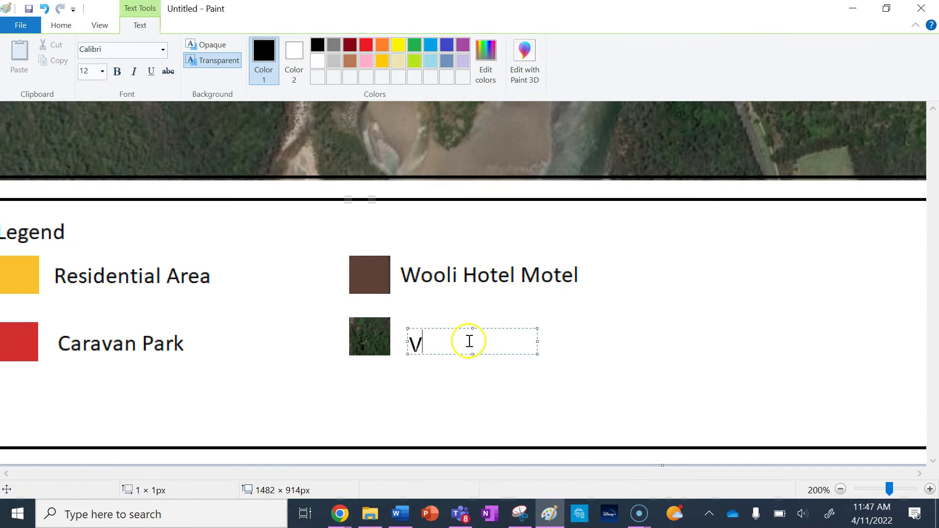
text(egetation)
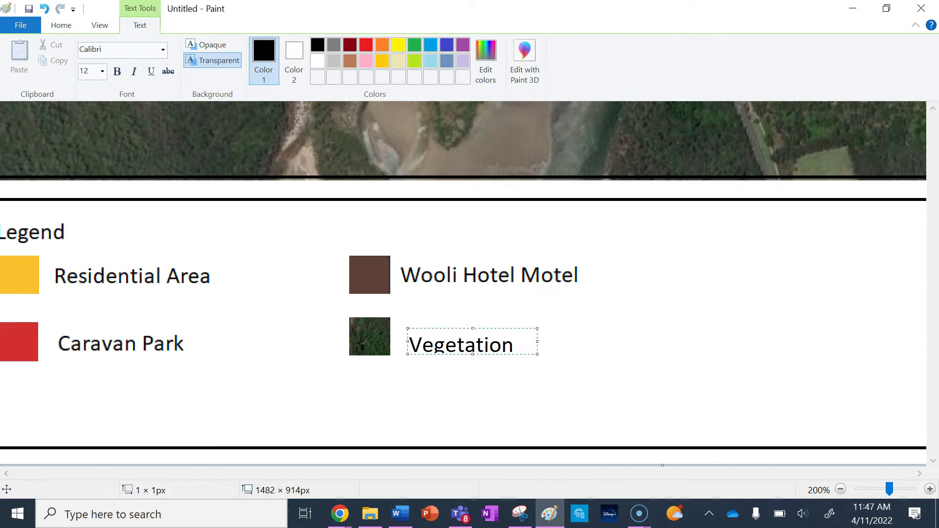
drag(472, 354, 473, 356)
drag(494, 322, 488, 322)
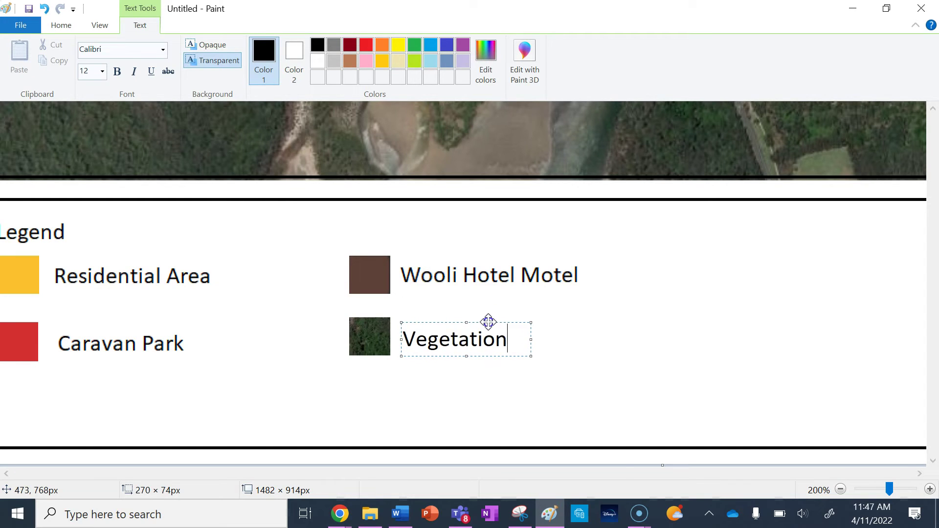
click(607, 350)
Switch to Google Earth, snip a small square of open ocean east of the beach, and copy the capture
scroll(652, 354, right, 5)
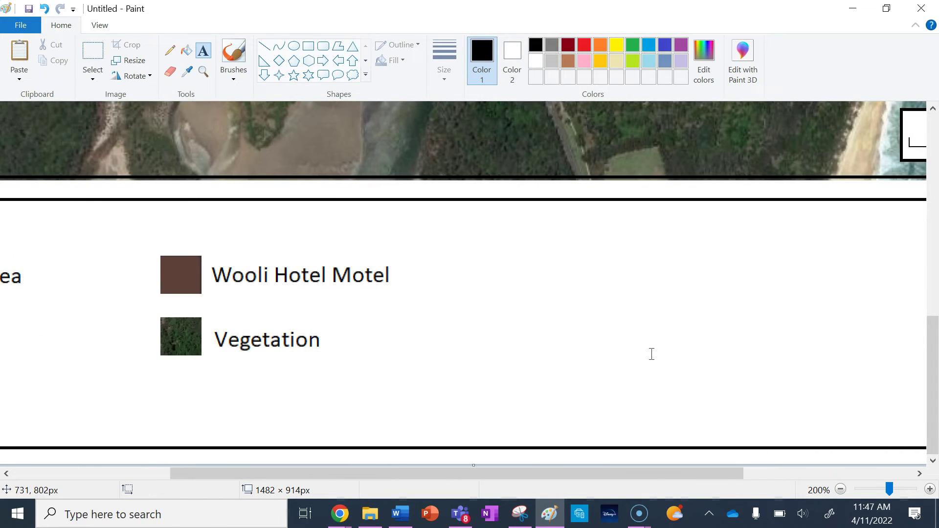
mouse_move(342, 511)
click(431, 460)
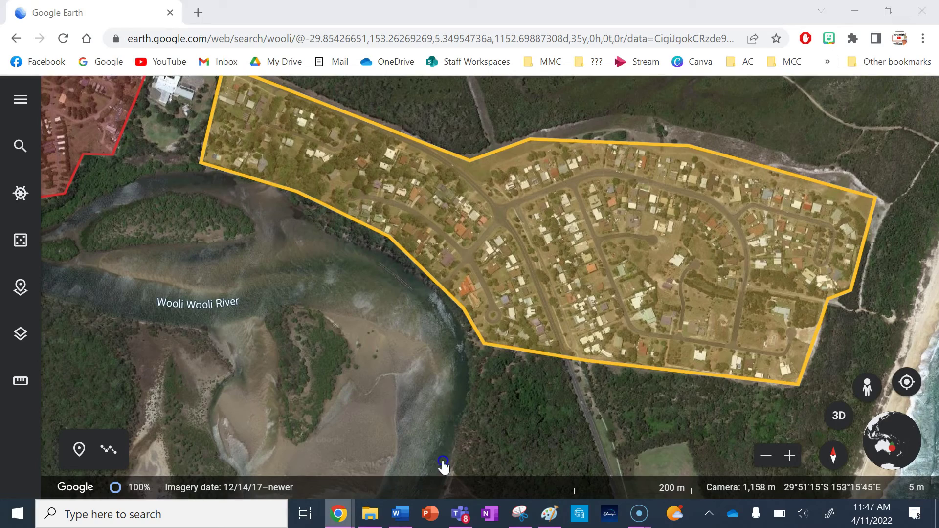
scroll(450, 404, down, 3)
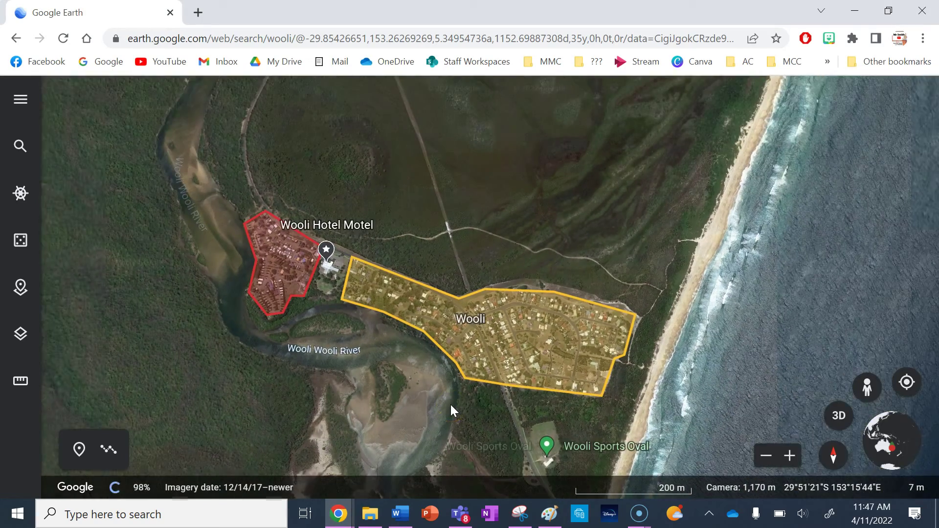
drag(425, 410, 513, 388)
drag(644, 352, 459, 341)
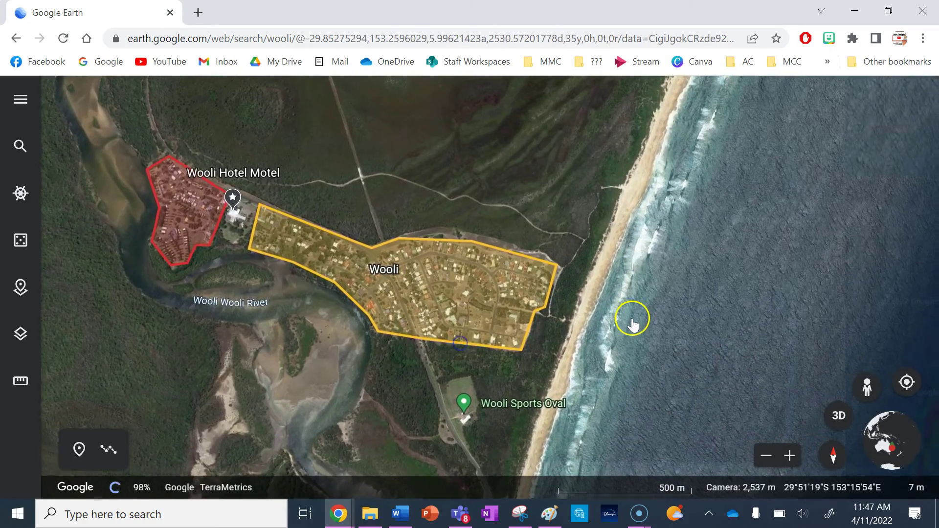
scroll(632, 323, up, 3)
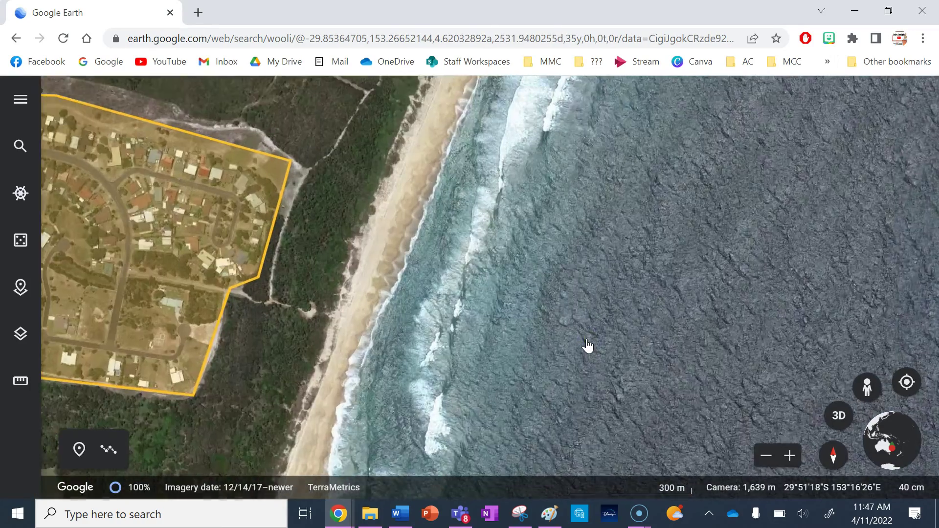
scroll(562, 342, down, 2)
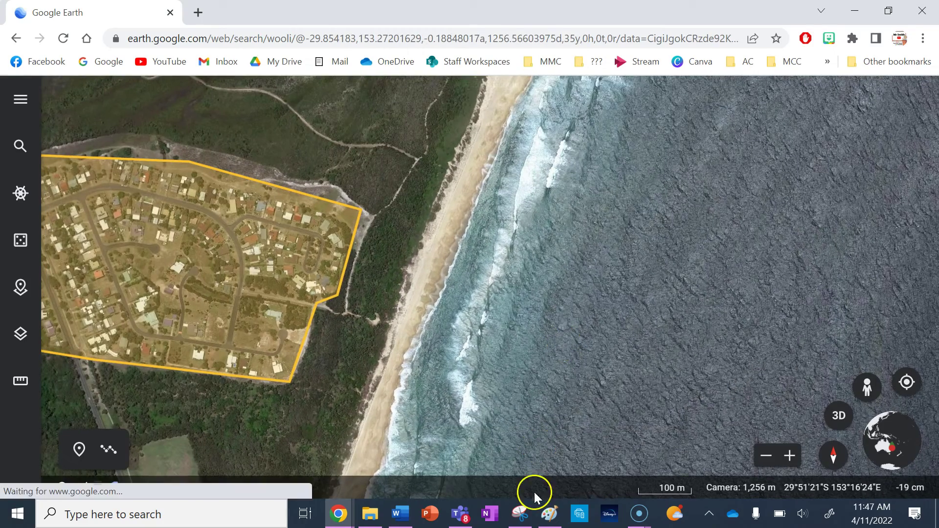
click(520, 514)
click(457, 283)
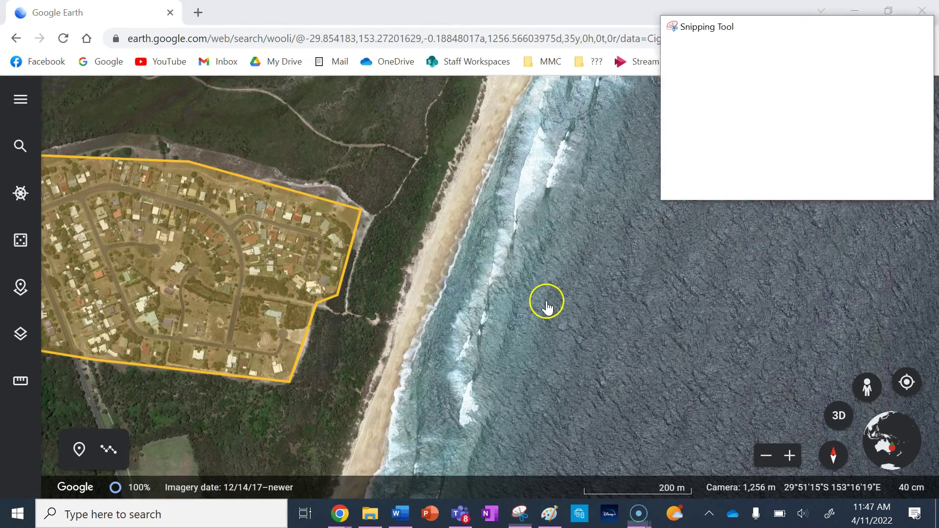
drag(543, 299, 580, 334)
click(673, 217)
Paste the ocean snip in Paint, shrink it to about 43 × 38 px, and place it in the brown swatch's row beyond the Wooli Hotel Motel label
click(546, 515)
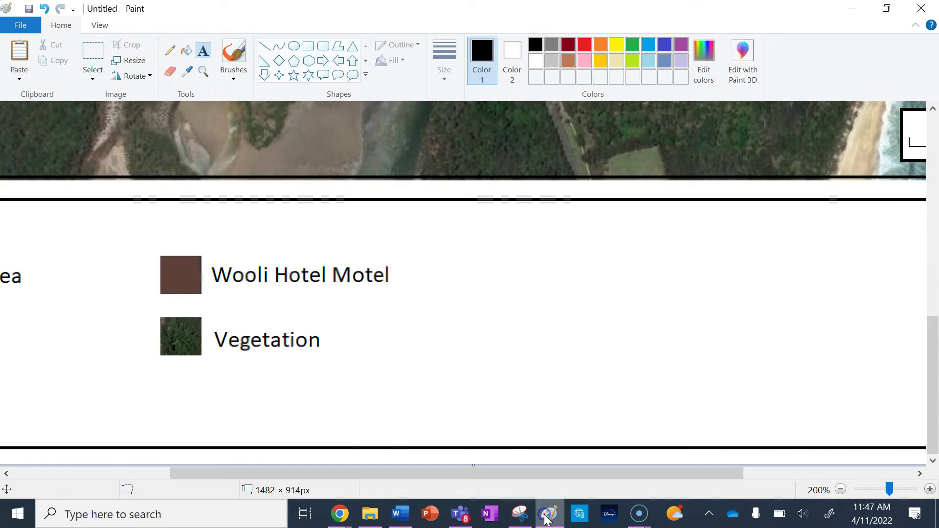
click(92, 52)
drag(495, 254, 587, 303)
key(ctrl+v)
drag(15, 139, 202, 292)
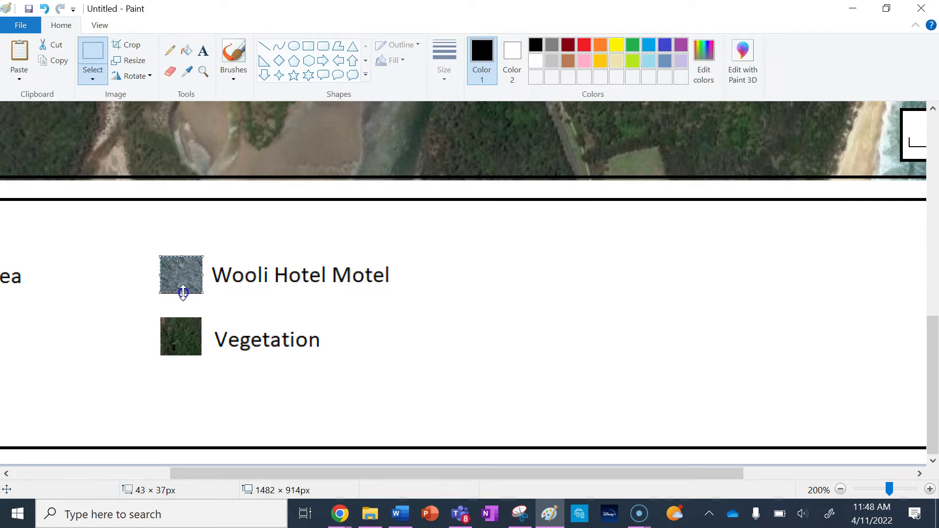
drag(181, 275, 516, 275)
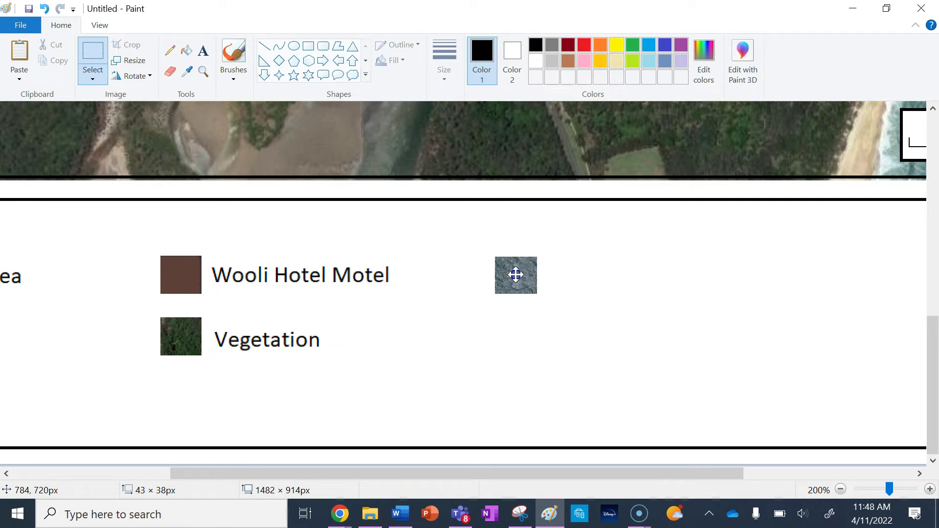
click(584, 288)
Label the ocean swatch "Water", enlarging the text box to fit the text and aligning it with the swatch
click(203, 50)
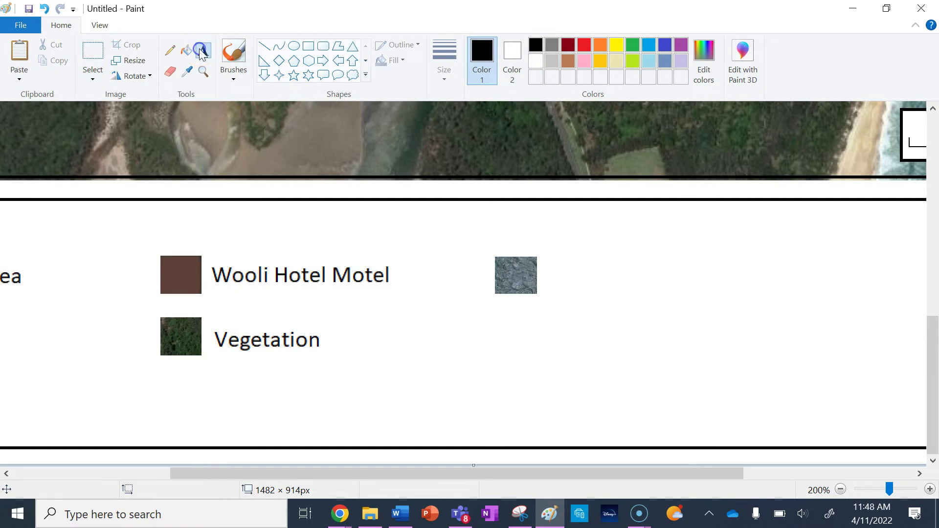
click(558, 270)
text(Water)
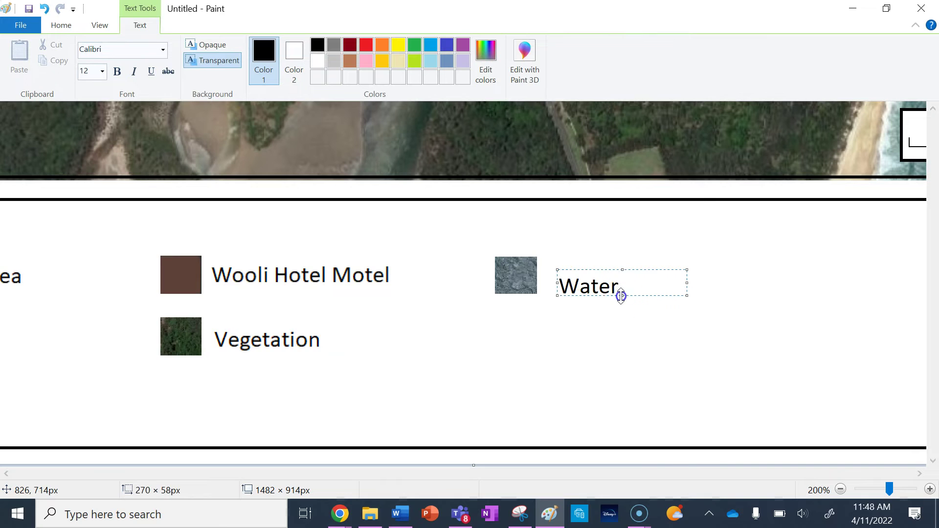
drag(641, 269, 633, 259)
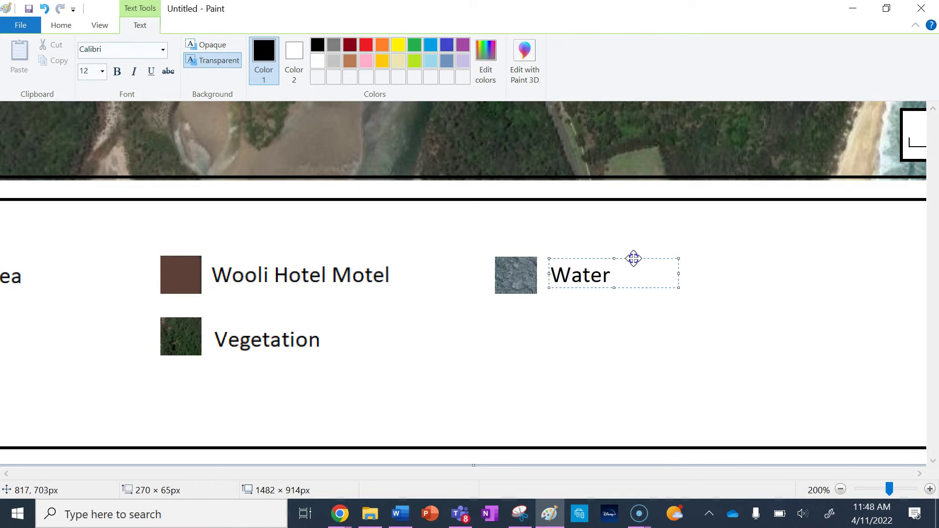
click(648, 351)
Switch to Google Earth, snip a small square of the sandbank beside the Wooli Wooli River, and copy the capture
scroll(419, 352, right, 2)
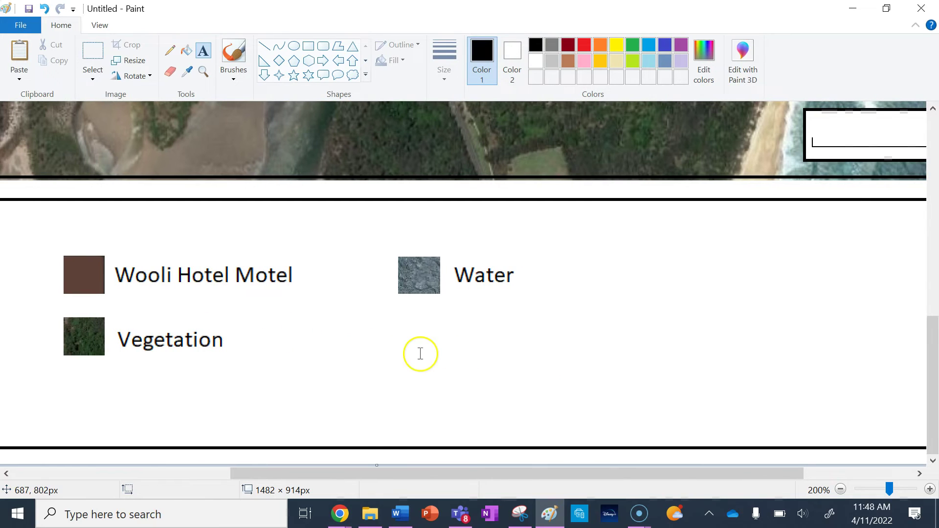
click(339, 513)
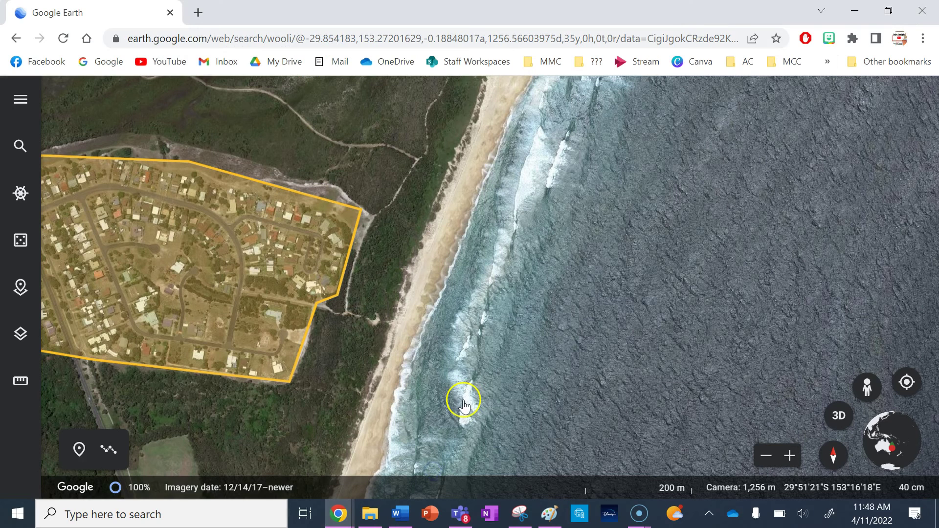
scroll(173, 444, down, 3)
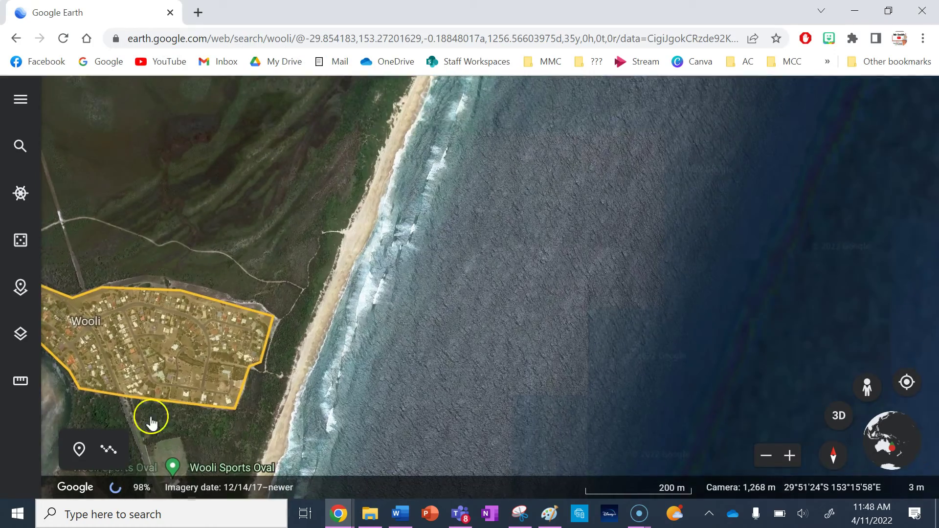
scroll(354, 379, down, 3)
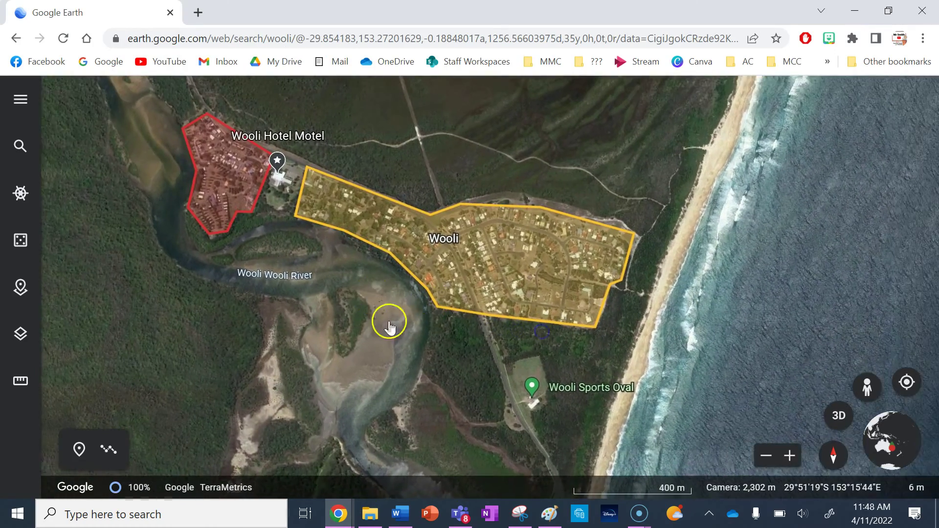
scroll(377, 318, up, 2)
scroll(398, 279, up, 3)
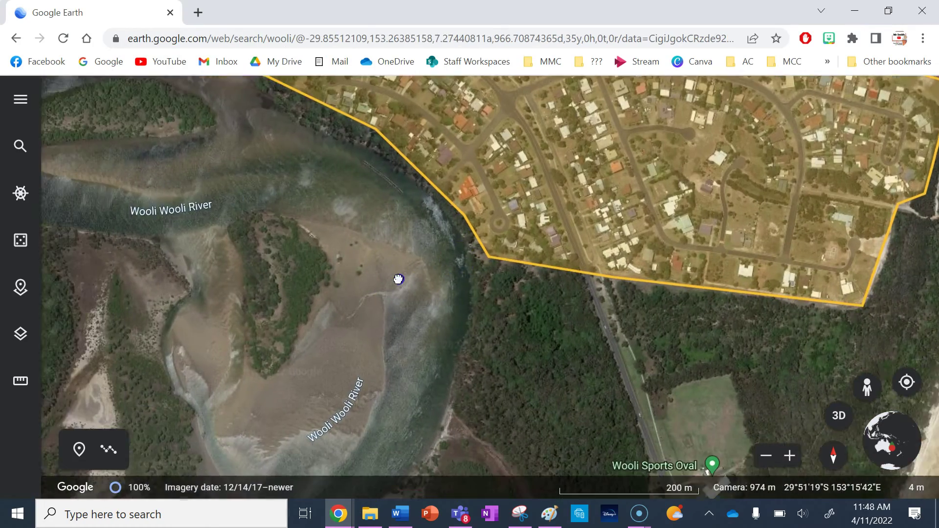
drag(398, 279, 426, 283)
click(520, 513)
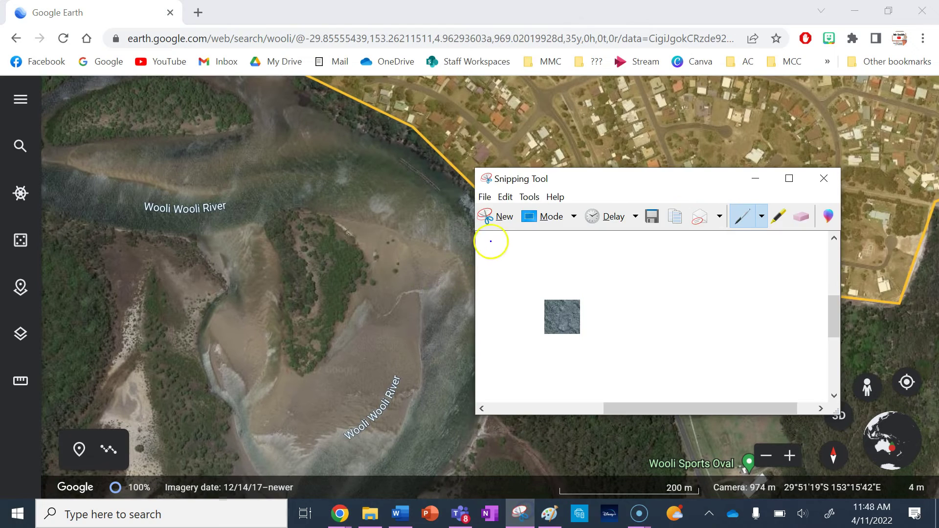
click(496, 217)
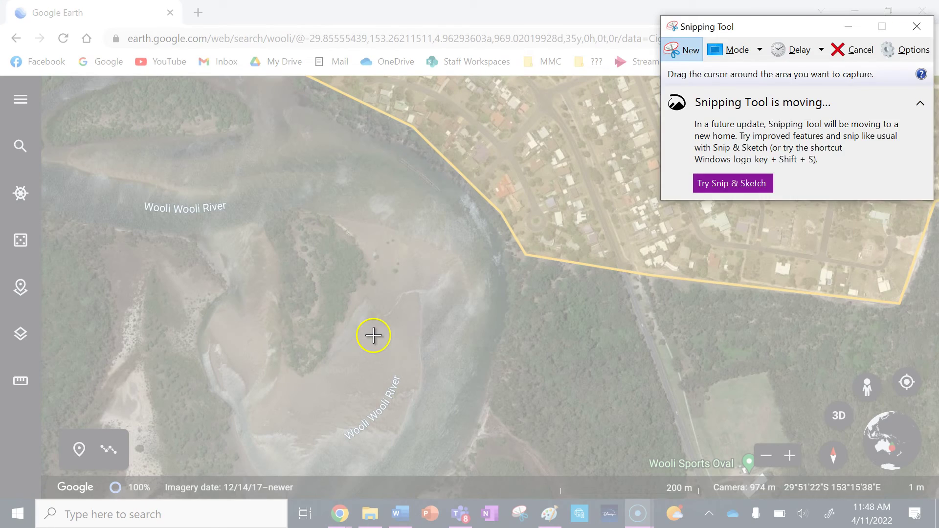
drag(374, 336, 404, 363)
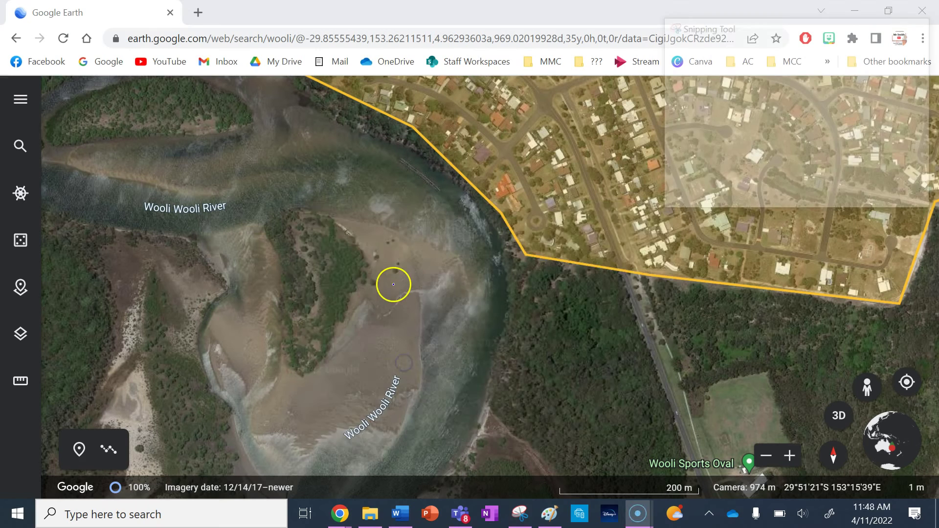
click(503, 252)
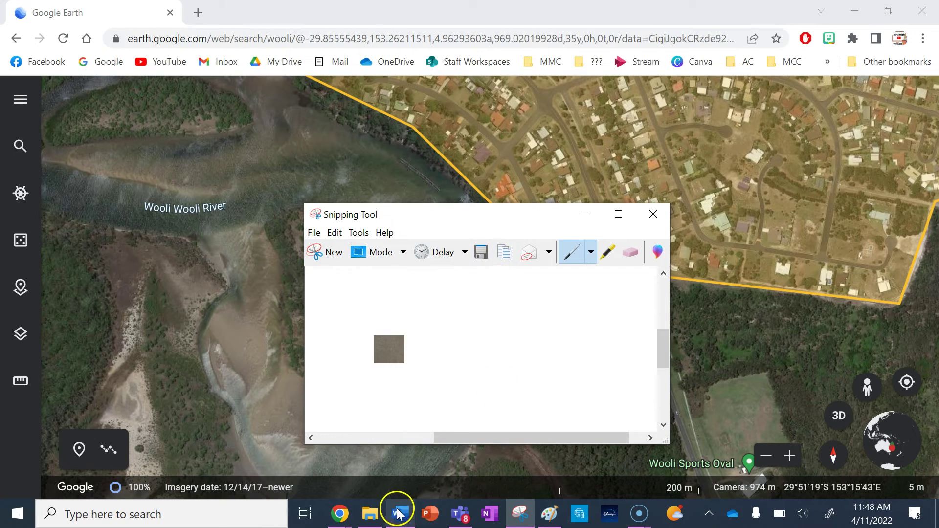
Switch to Paint, paste the sandbank snip over the Water swatch, and shrink it to about 44 × 39 px to match
click(549, 514)
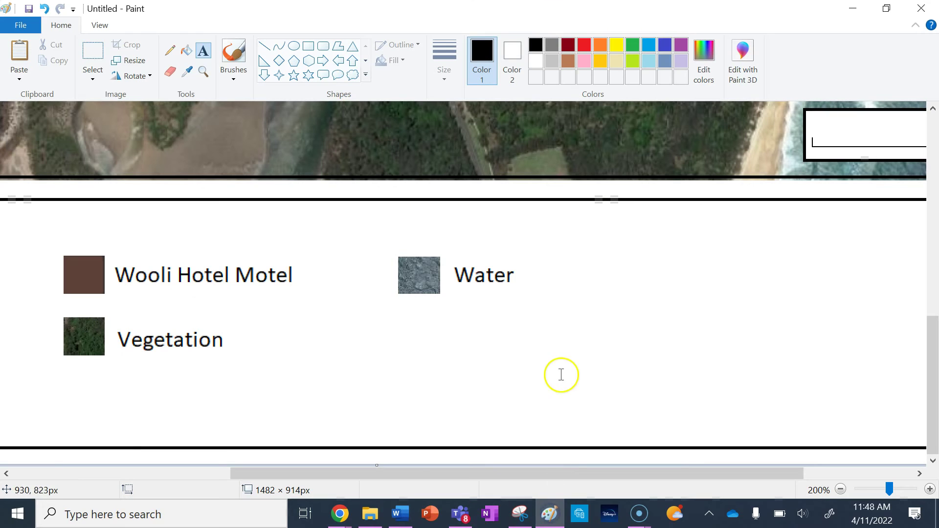
scroll(386, 335, up, 3)
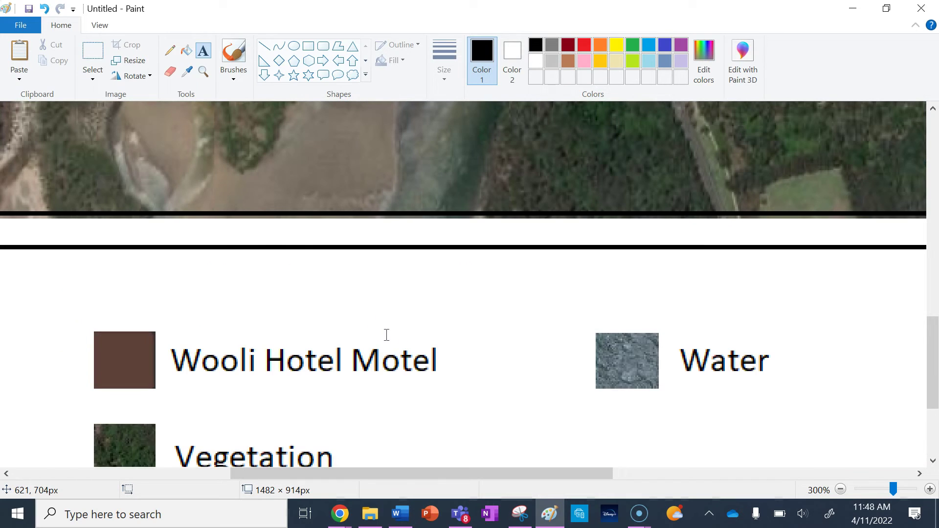
ctrl+scroll(254, 345, up, 1)
scroll(303, 218, down, 5)
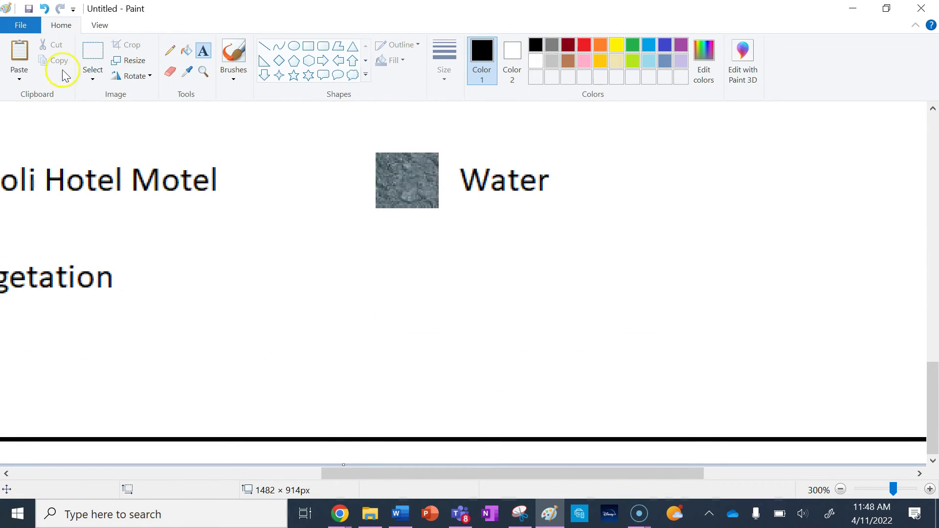
click(92, 51)
drag(280, 238, 400, 306)
key(ctrl+v)
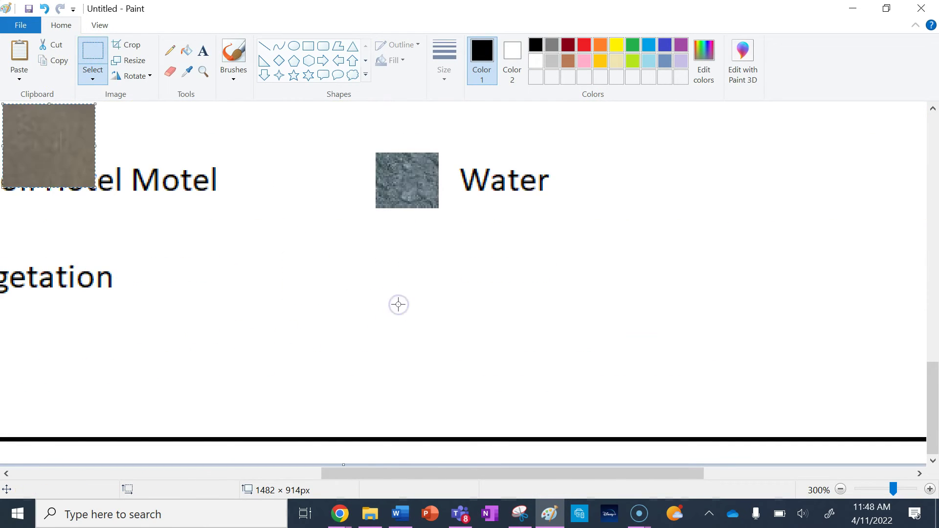
drag(46, 142, 420, 196)
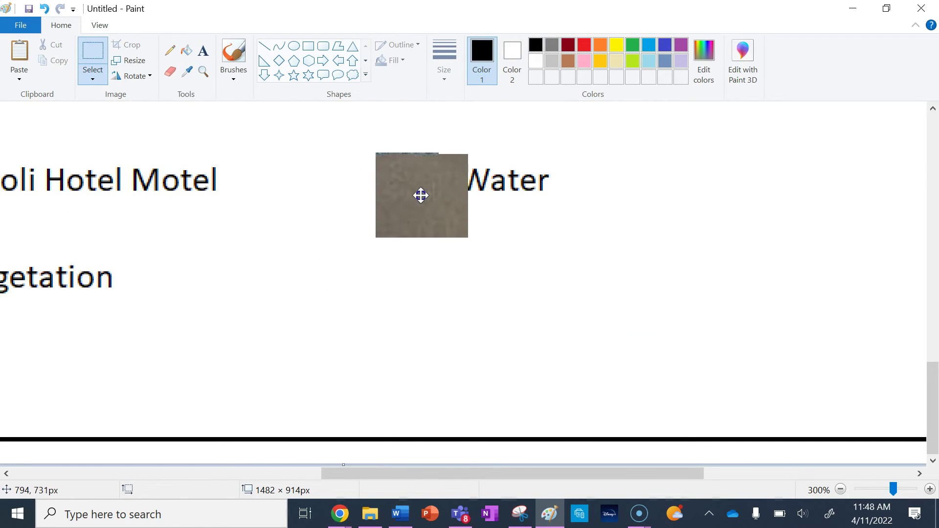
click(480, 240)
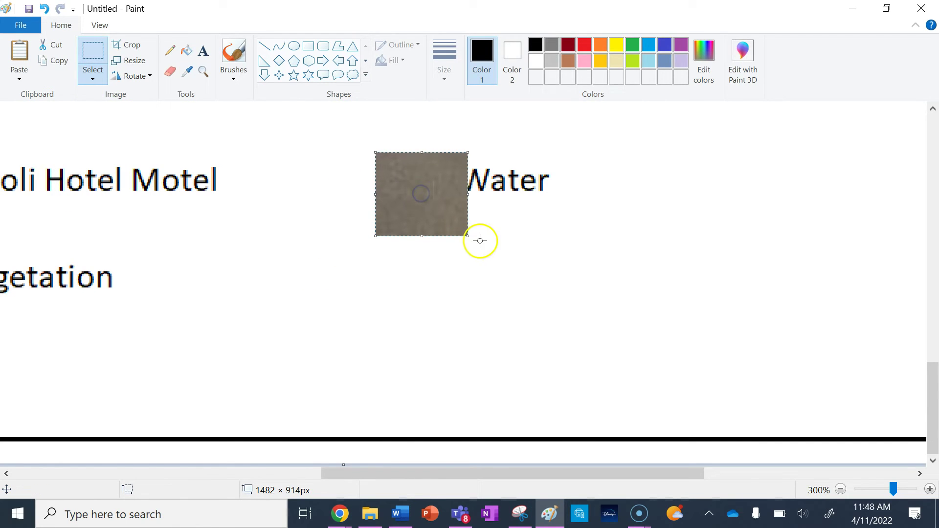
drag(436, 208, 436, 207)
click(435, 181)
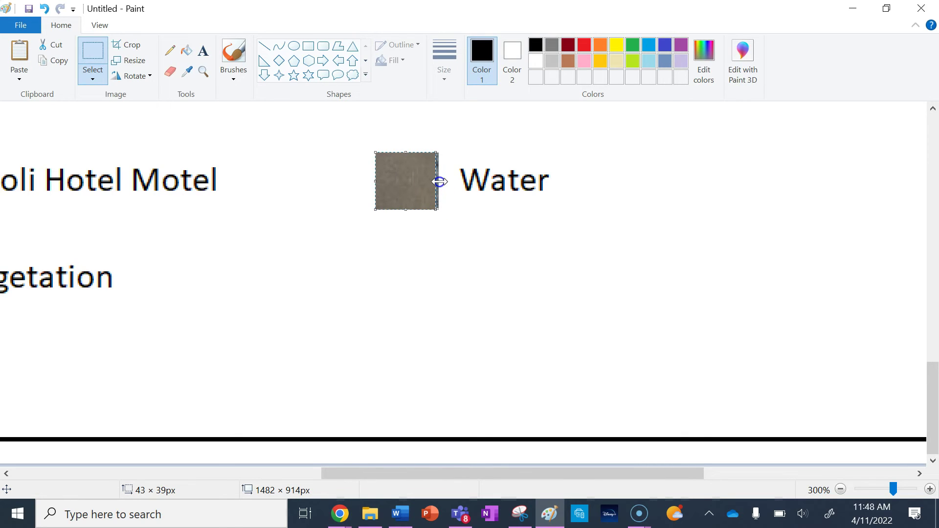
Move the sand swatch directly below the Water swatch, level with the Vegetation swatch
drag(411, 183, 410, 276)
click(362, 300)
ctrl+scroll(362, 299, down, 1)
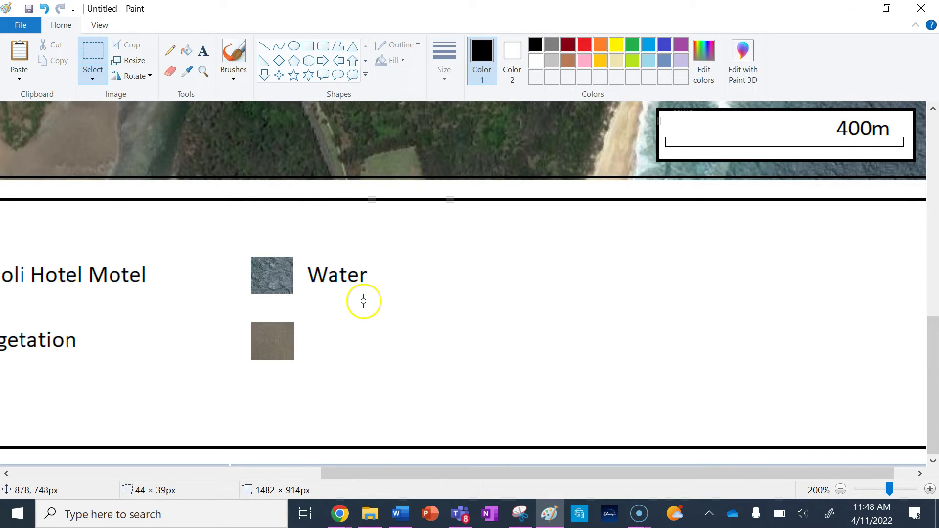
scroll(208, 314, left, 4)
scroll(207, 315, left, 1)
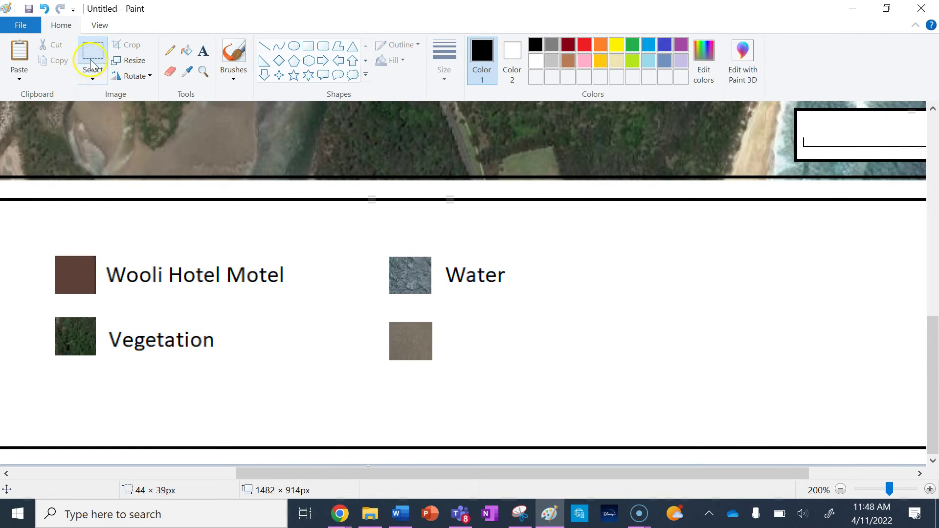
drag(454, 361, 444, 364)
drag(407, 340, 407, 335)
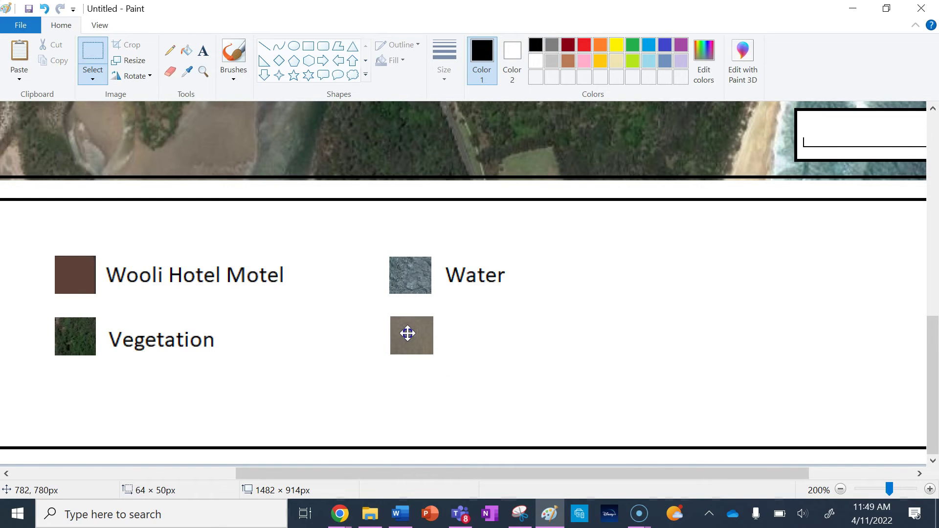
click(484, 341)
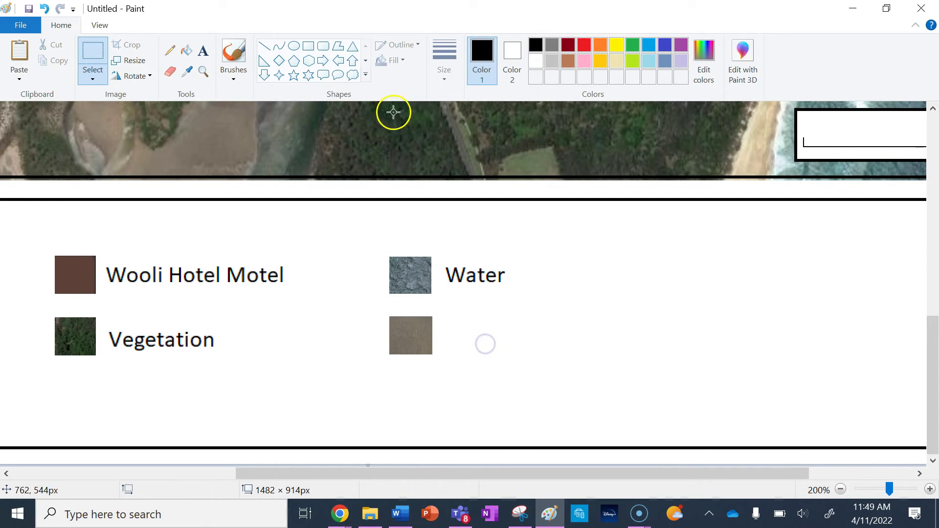
Label the sand swatch "Sand", enlarging the text box to fit the text and aligning it with the swatch
click(205, 51)
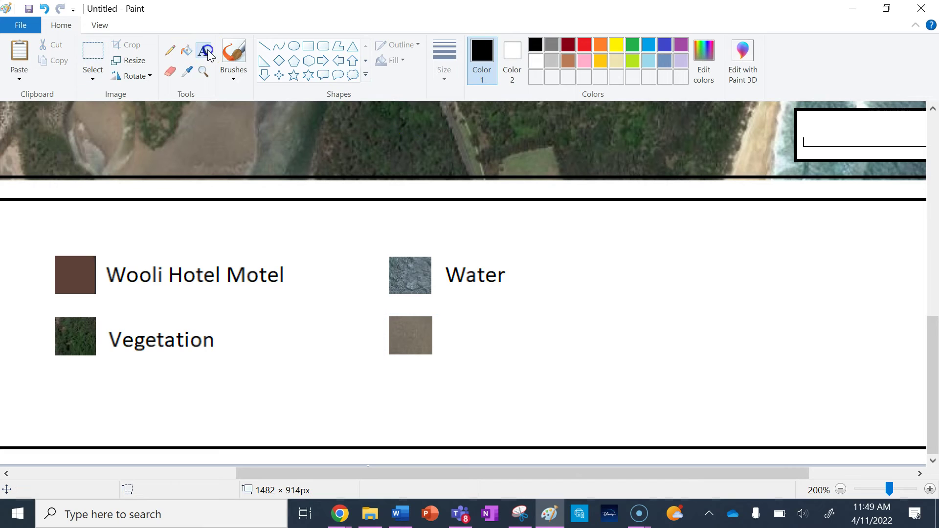
click(446, 335)
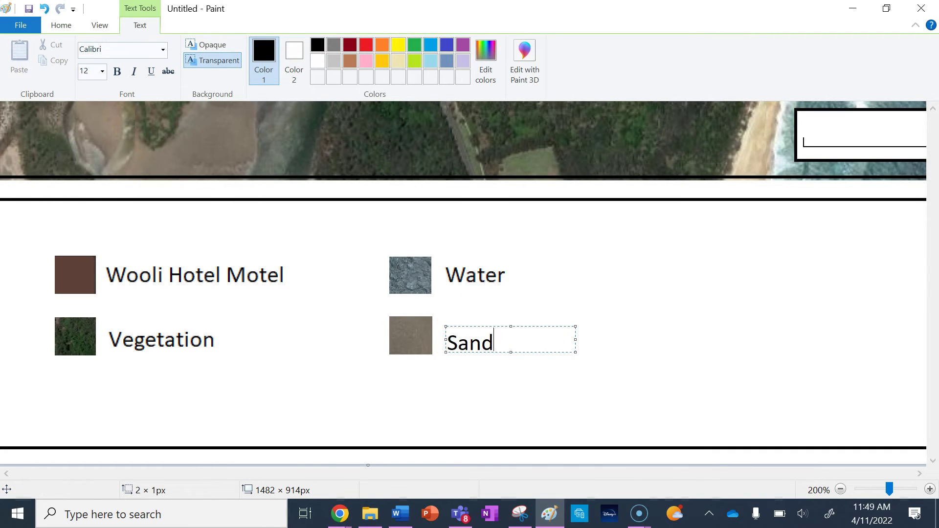
drag(509, 351, 510, 358)
drag(532, 324, 531, 321)
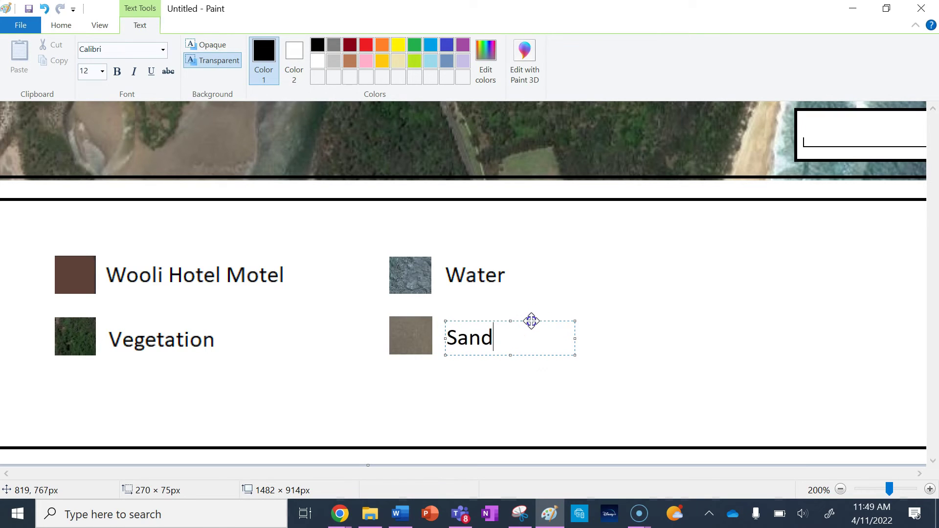
click(593, 396)
Review the whole map against its legend, including the north arrow, scale bar, coloured areas and land-cover swatches
ctrl+scroll(593, 396, down, 1)
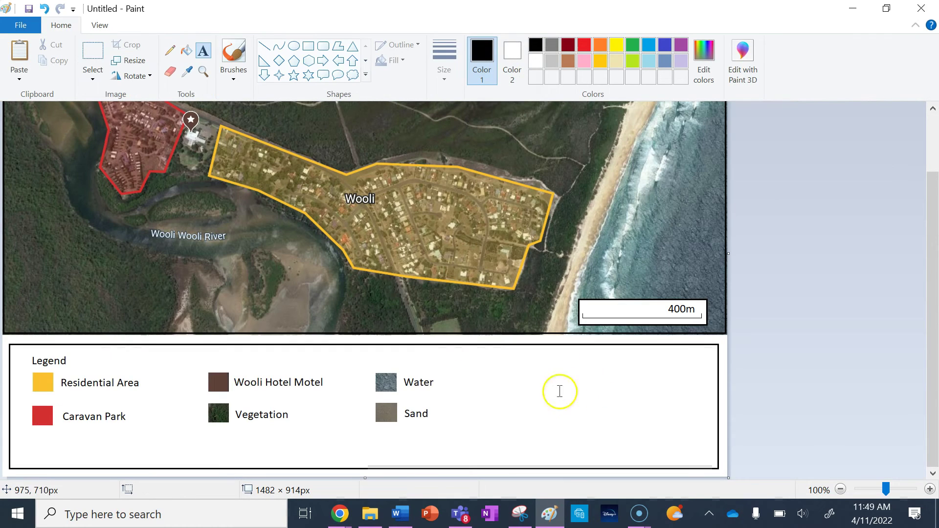
scroll(331, 240, up, 3)
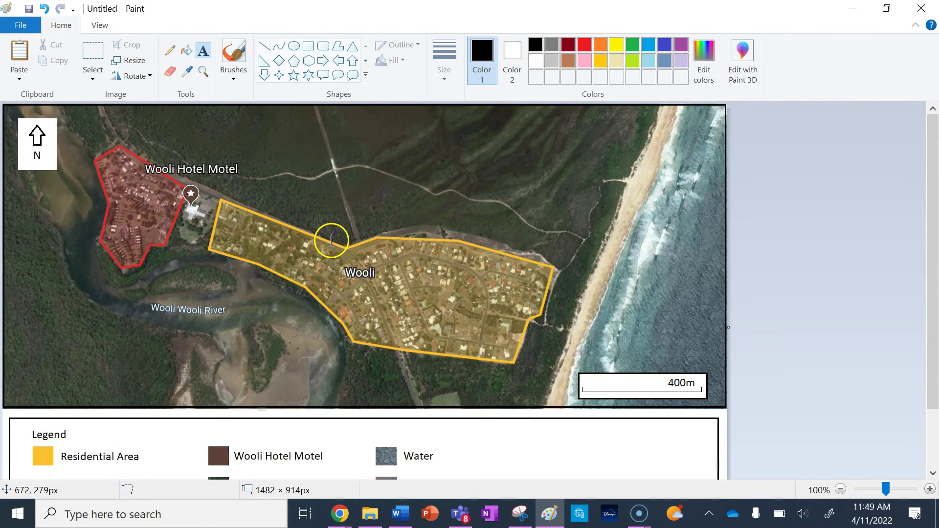
scroll(359, 274, down, 3)
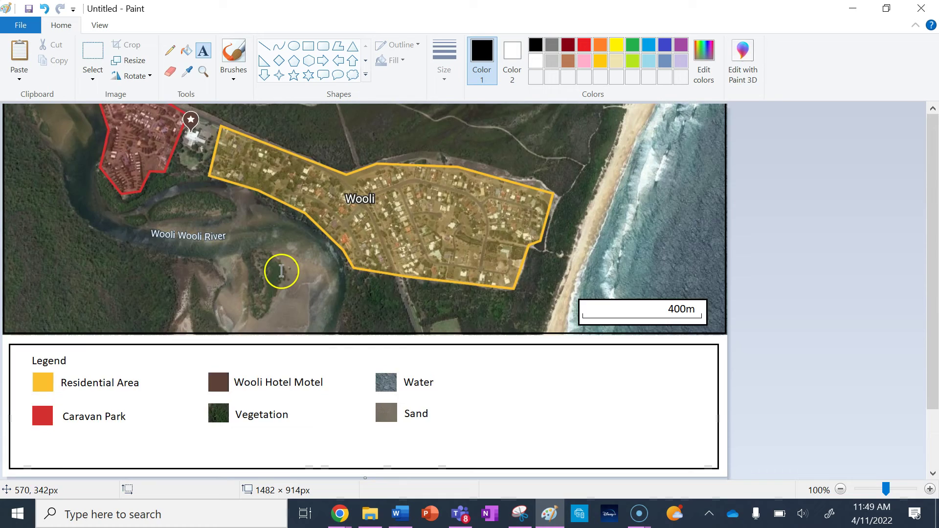
scroll(323, 244, up, 3)
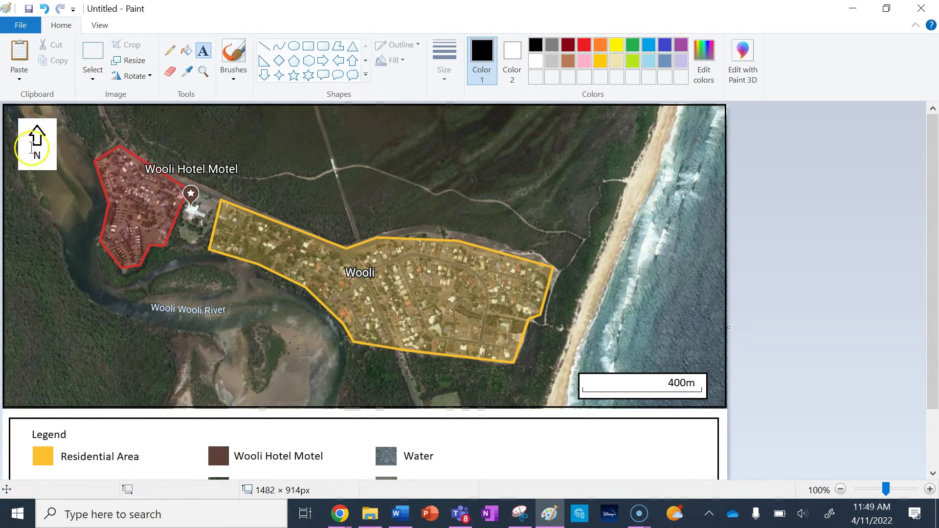
scroll(313, 383, down, 3)
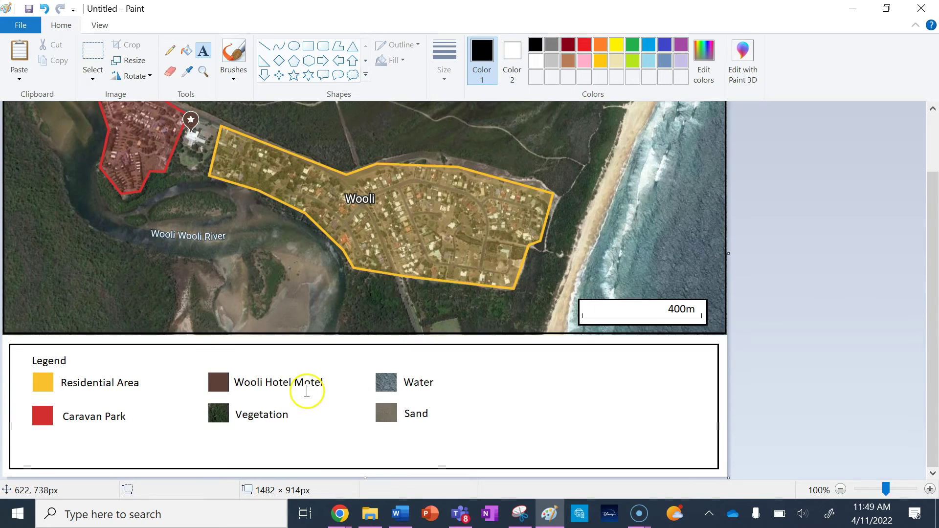
scroll(298, 384, up, 3)
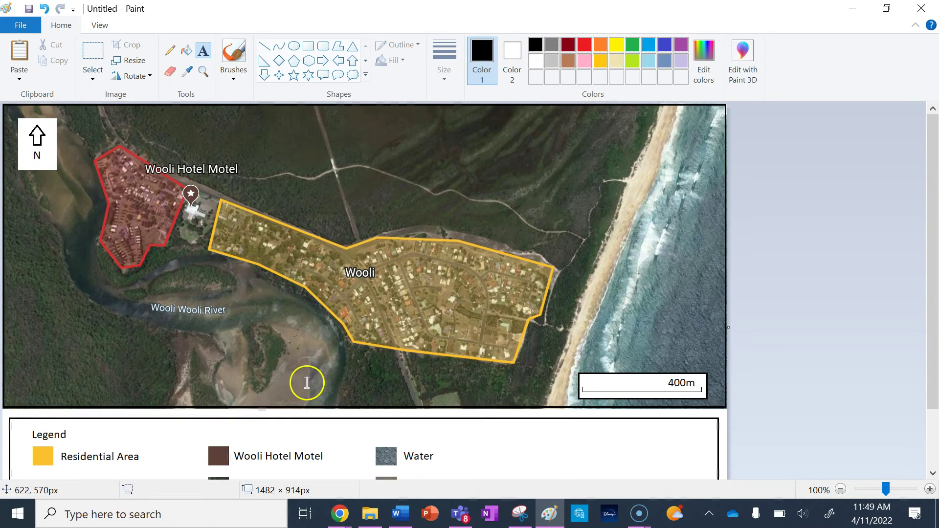
scroll(428, 425, down, 2)
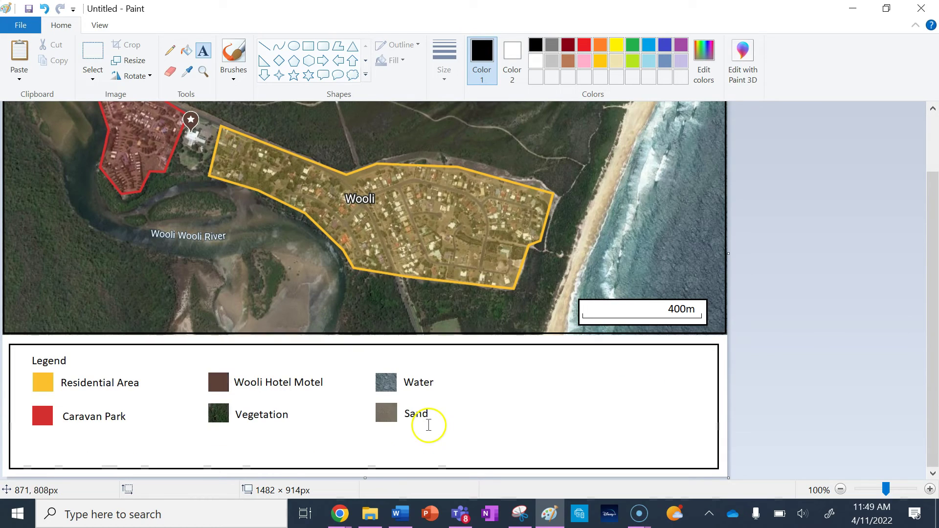
scroll(418, 392, up, 2)
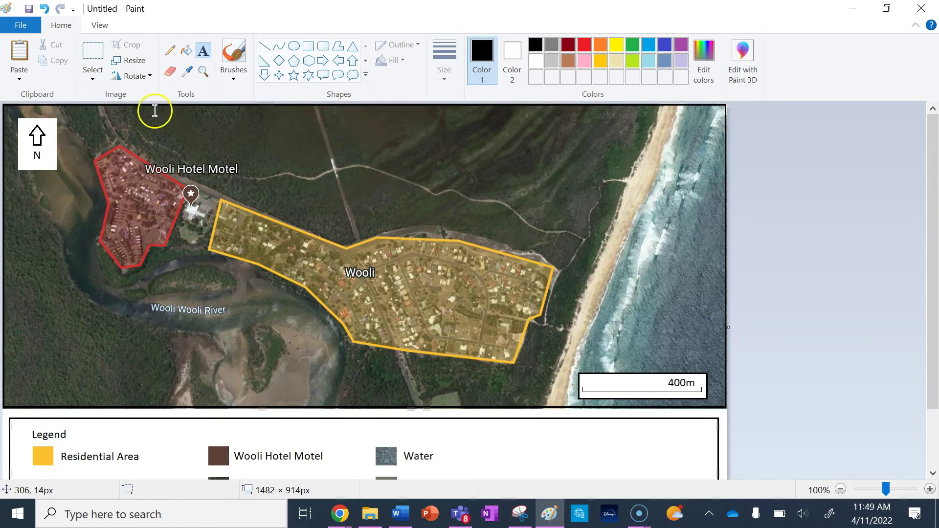
Select the entire map picture, including the legend, and copy it
click(98, 76)
click(89, 112)
click(54, 161)
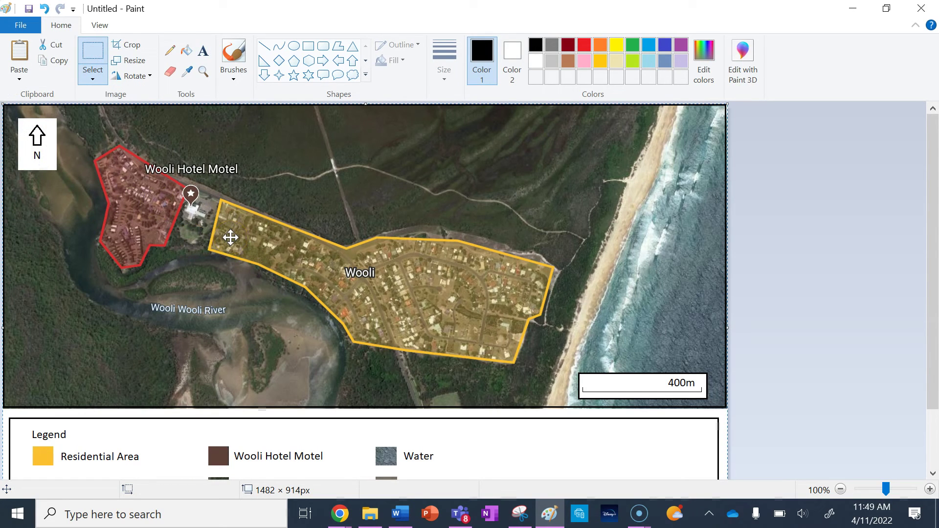
Switch to the blank Word document, set the page to landscape orientation, and paste the map picture
click(401, 514)
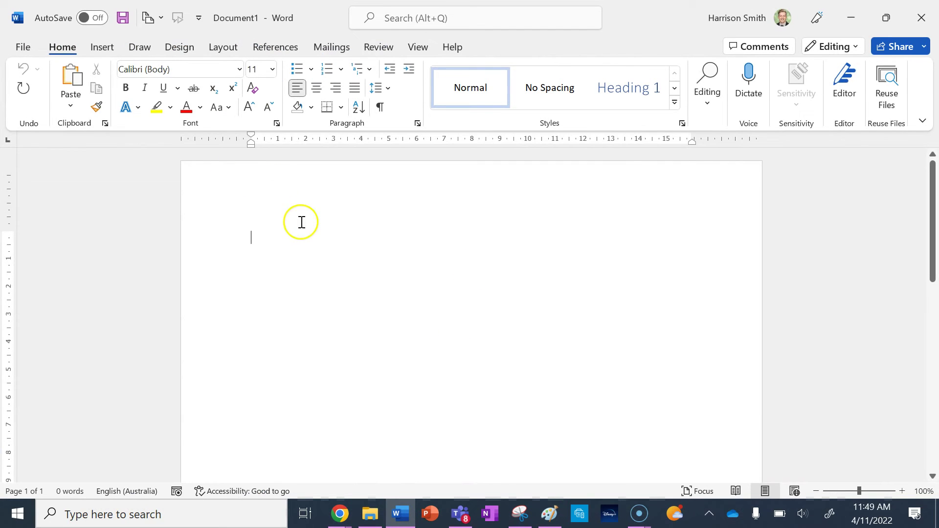
click(153, 19)
click(194, 79)
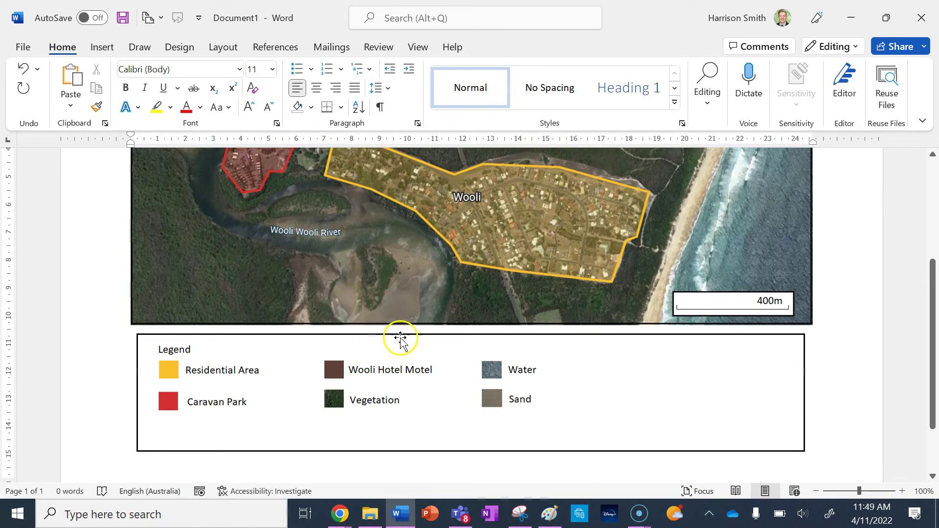
Scale the pasted map picture down proportionally to about 15 cm wide
click(693, 380)
drag(813, 459, 630, 345)
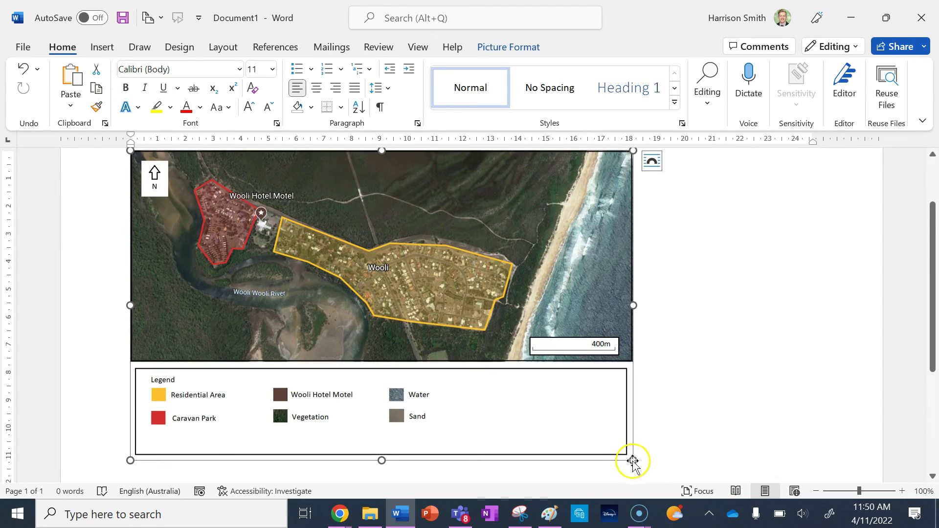
click(677, 436)
click(589, 411)
drag(633, 460, 553, 395)
click(645, 340)
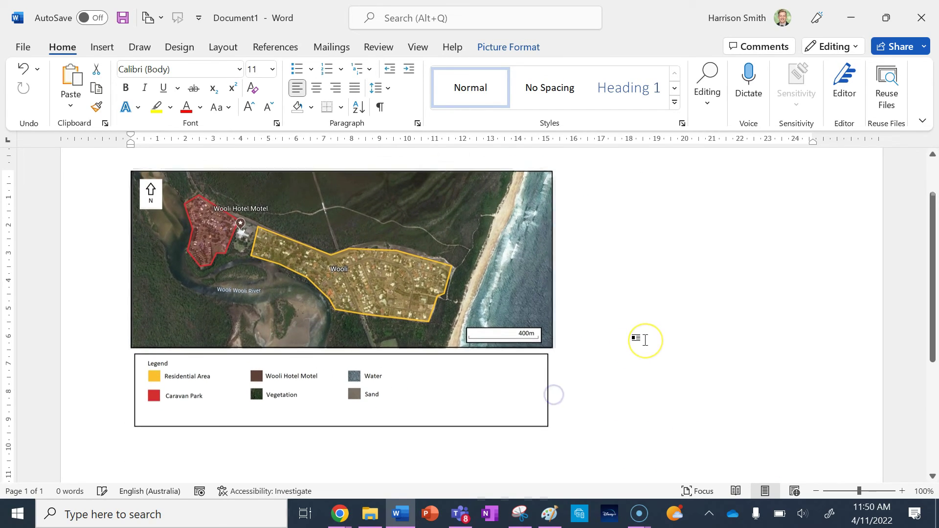
Draw a rectangle about 15.8 cm wide and 10 cm high enclosing the whole map picture and legend
click(369, 198)
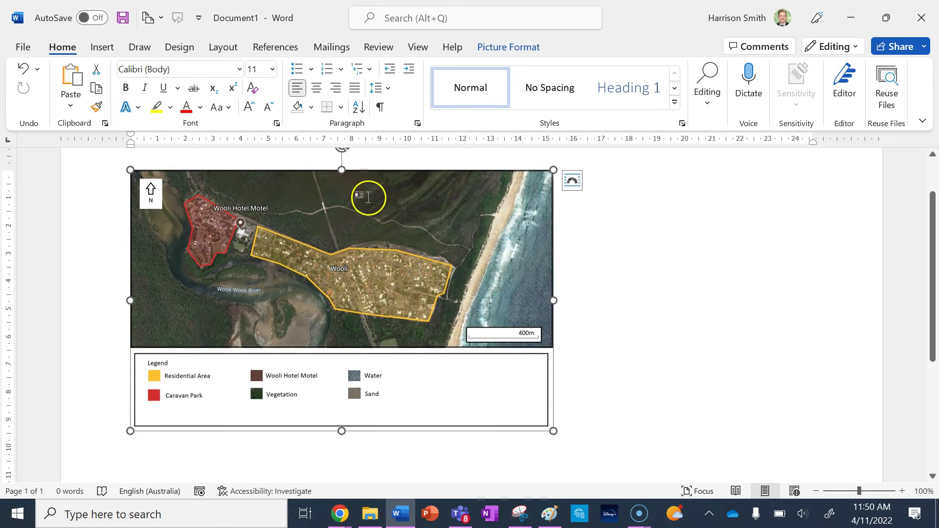
click(100, 47)
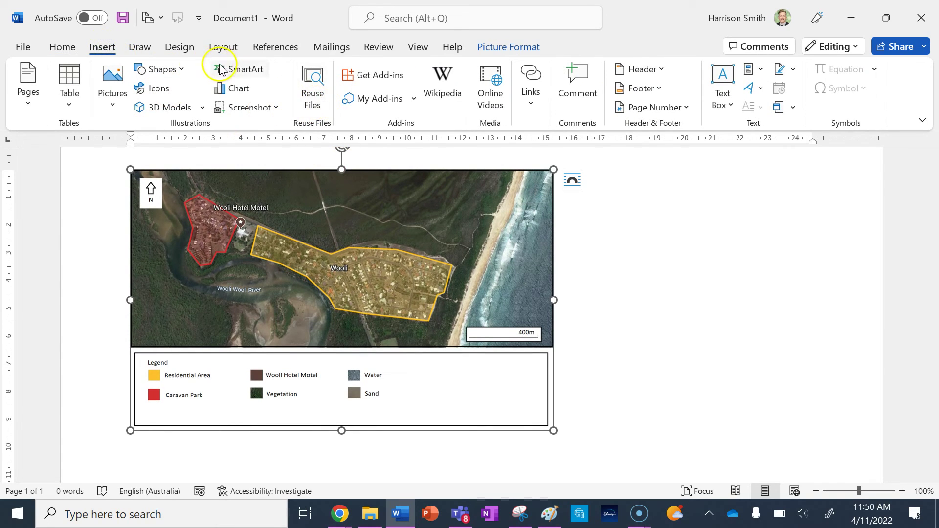
click(169, 71)
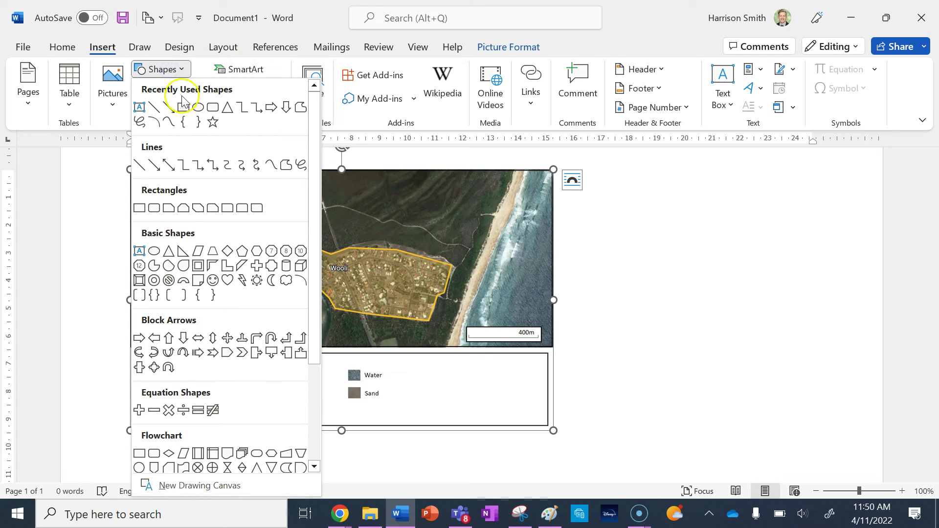
click(183, 109)
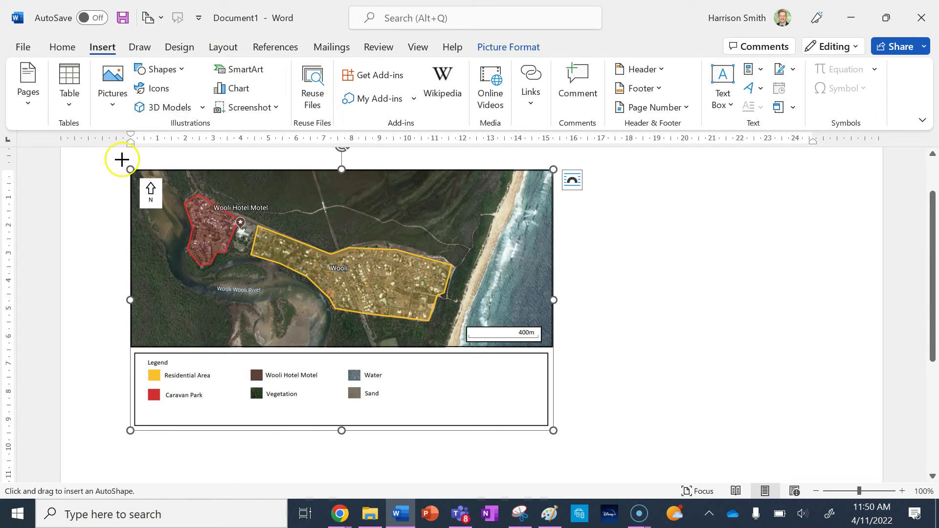
drag(123, 161, 562, 439)
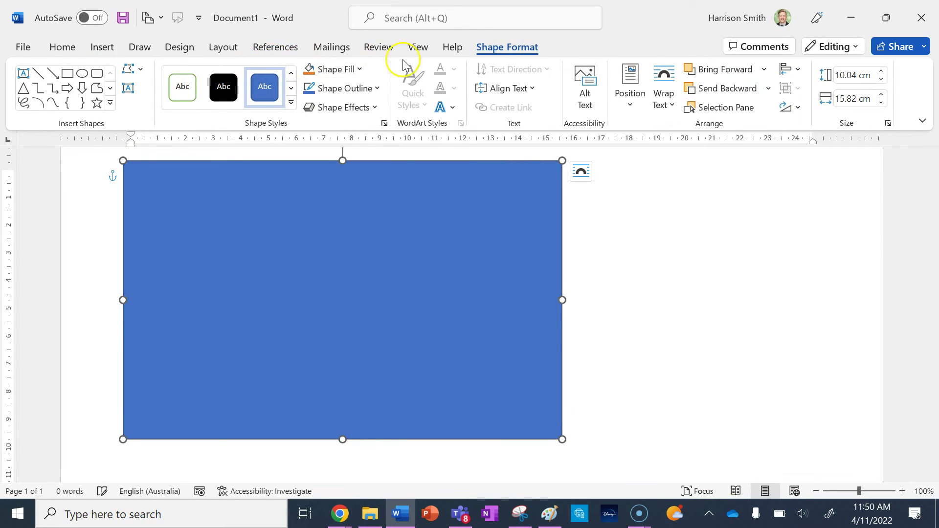
Set the rectangle's fill to No Fill
click(360, 70)
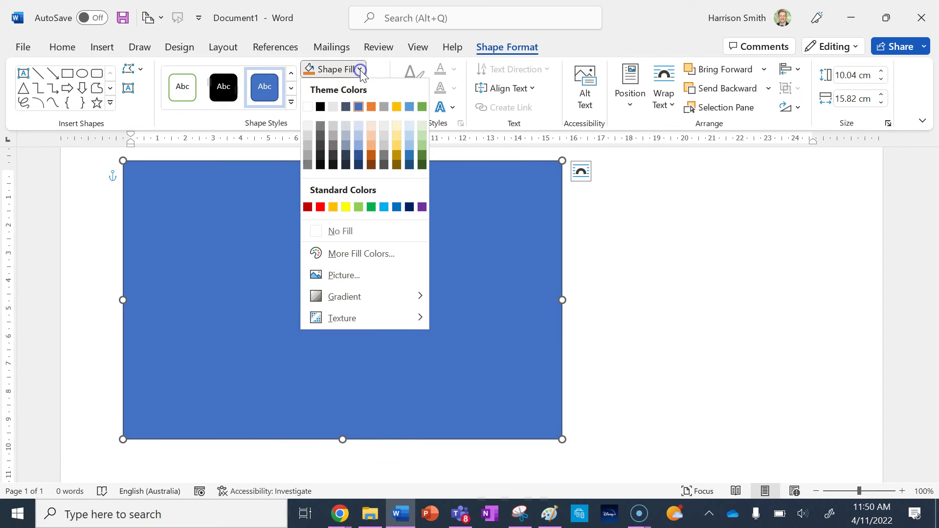
click(362, 233)
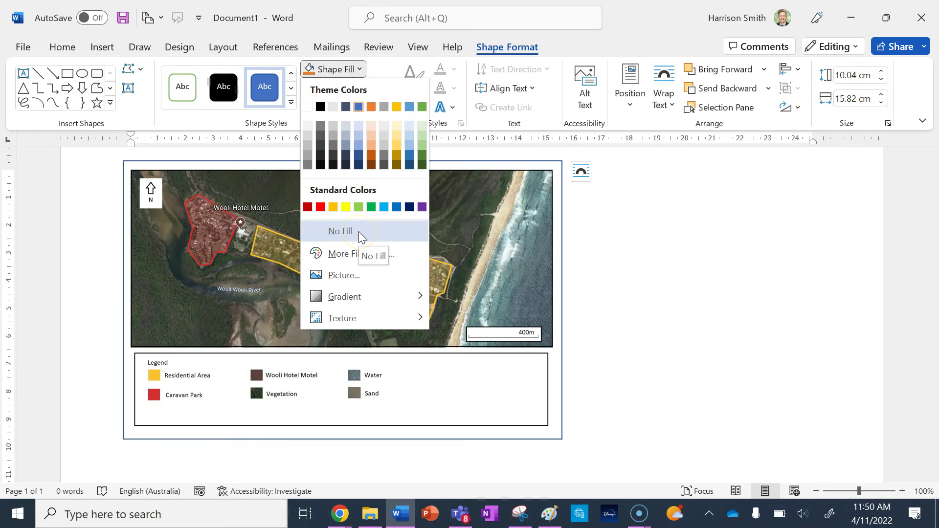
click(361, 231)
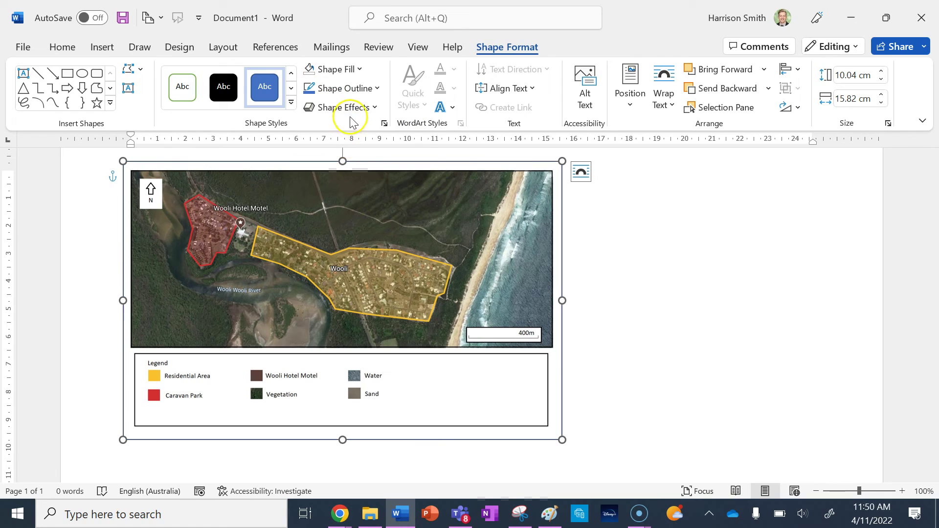
Set the outline of the rectangle around the map and legend to black
click(360, 88)
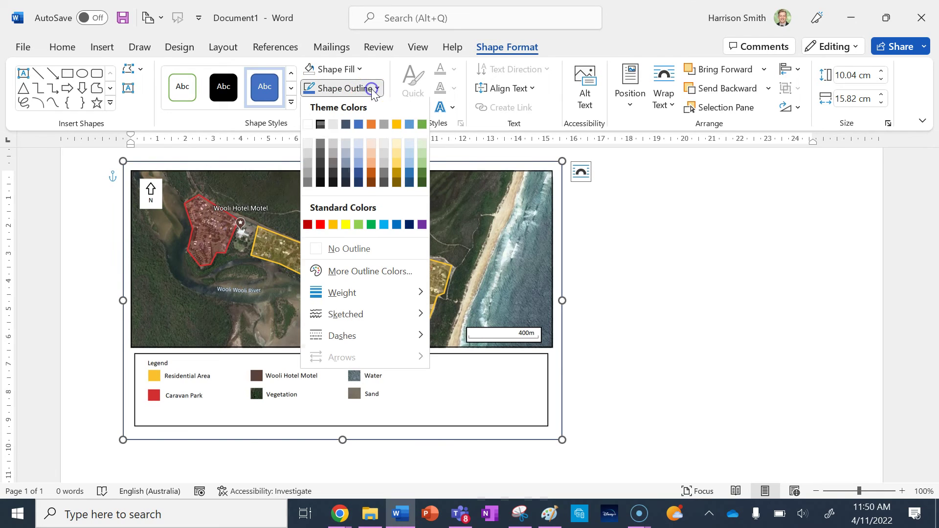
click(320, 126)
click(597, 384)
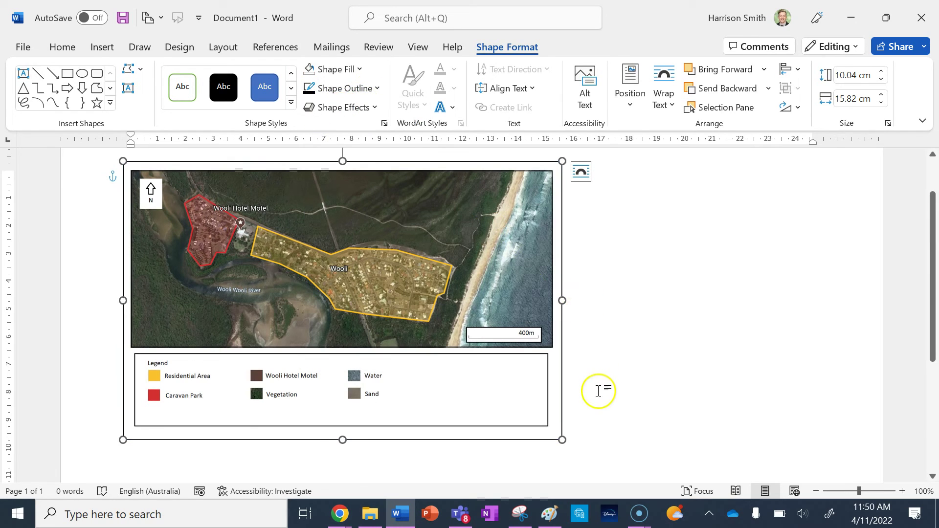
Add the caption "Figure 1 – Map of Wooli, NSW" below the bordered map, with "(Source: Google Earth)" on a second line
click(576, 422)
click(580, 433)
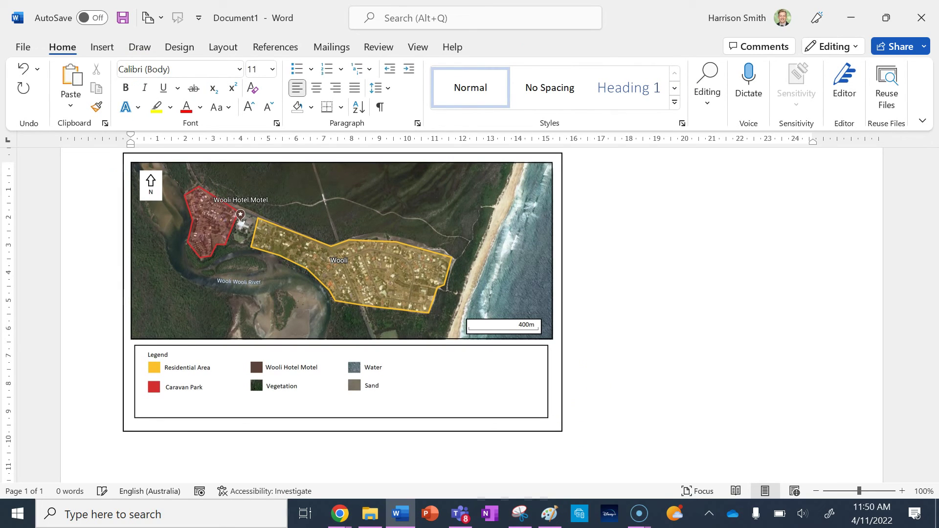
text(Figure 1)
text( - M)
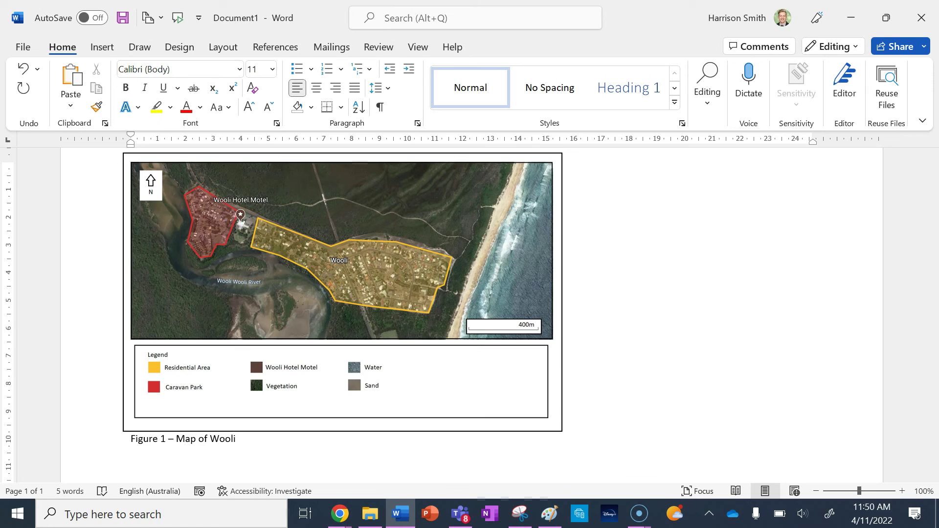
key(Return)
text((Source: Google Earth)
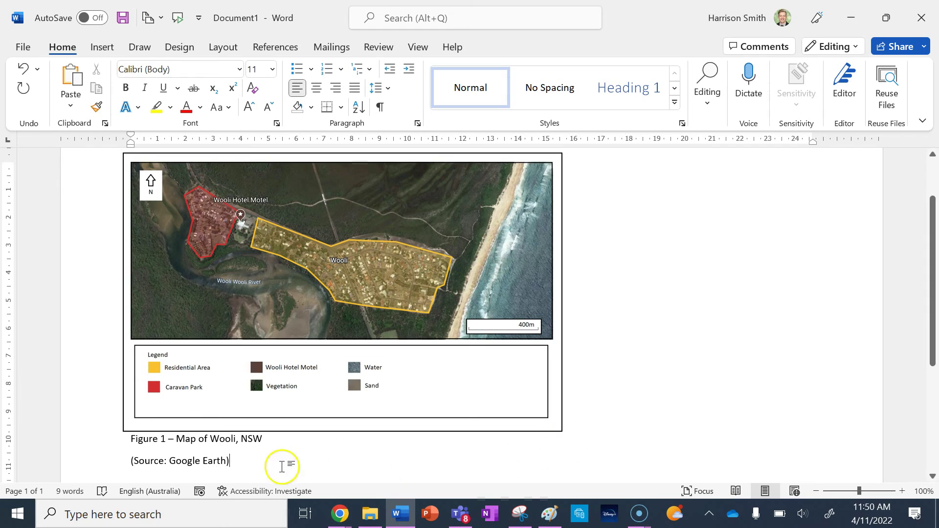
Try to remove the space after the paragraphs with the map picture and both caption lines selected together
drag(245, 465, 122, 391)
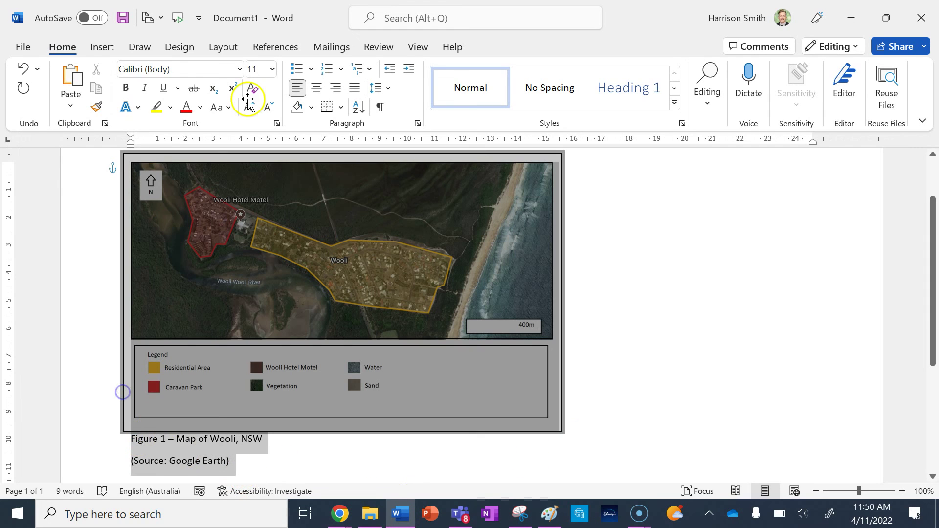
click(380, 90)
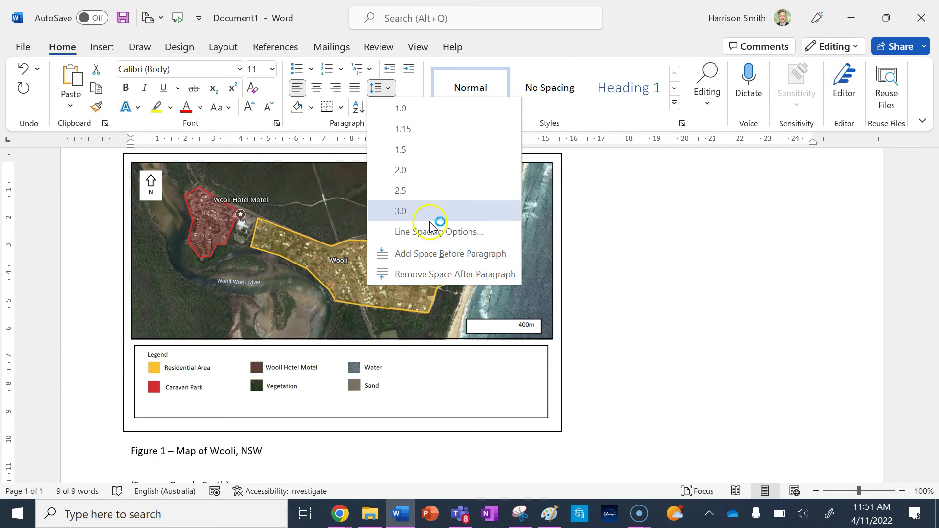
click(425, 278)
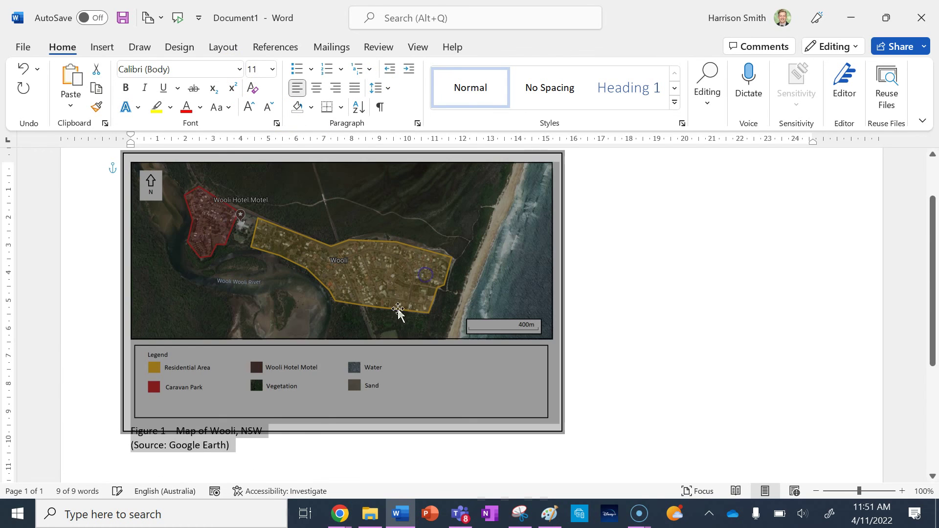
click(244, 447)
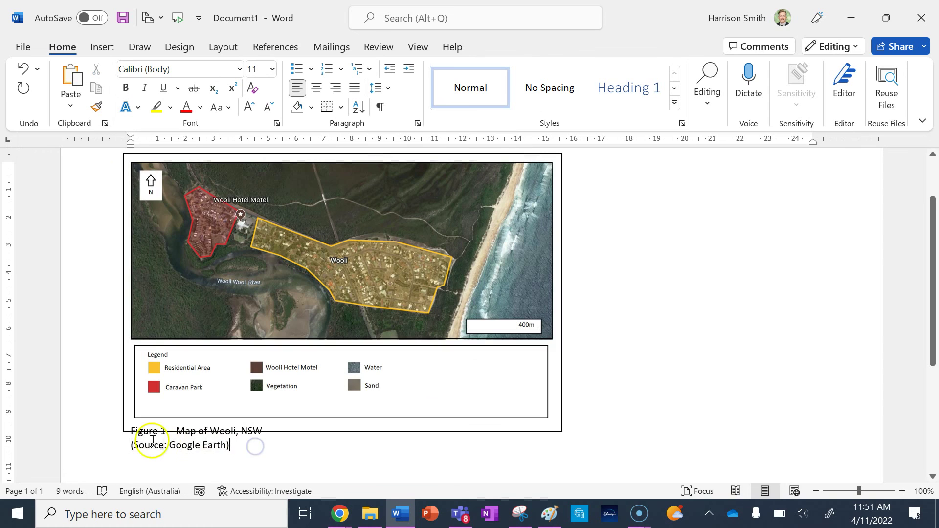
click(132, 432)
triple_click(139, 440)
click(262, 478)
Remove the space after paragraph from the two caption lines only, leaving the map picture out of the selection
drag(236, 460, 141, 445)
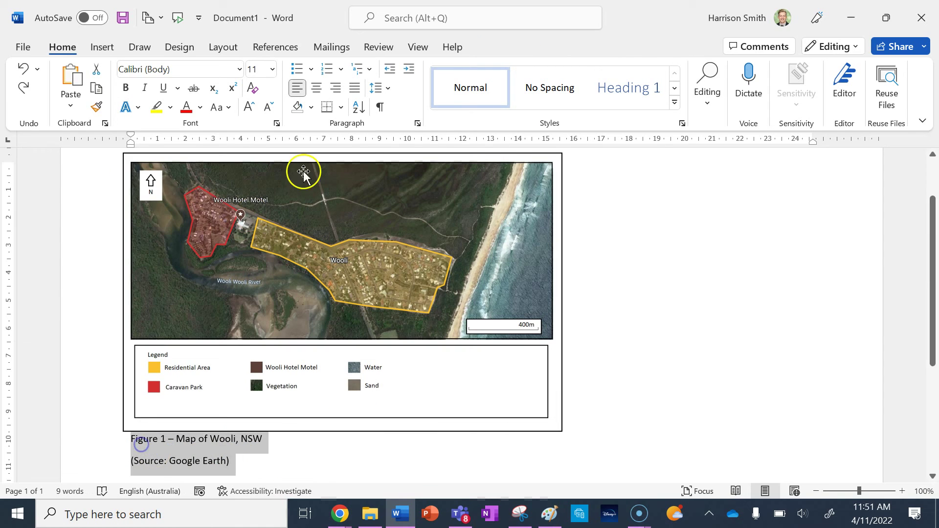
click(376, 88)
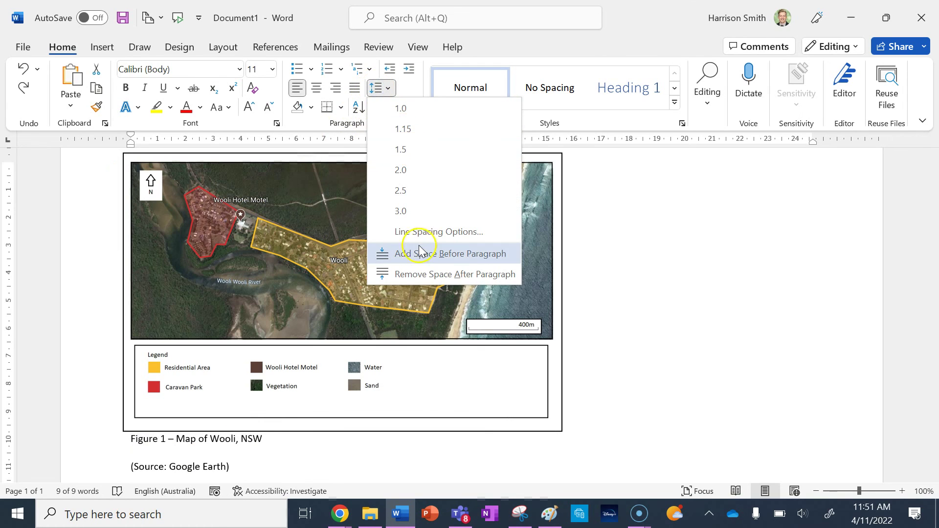
click(417, 274)
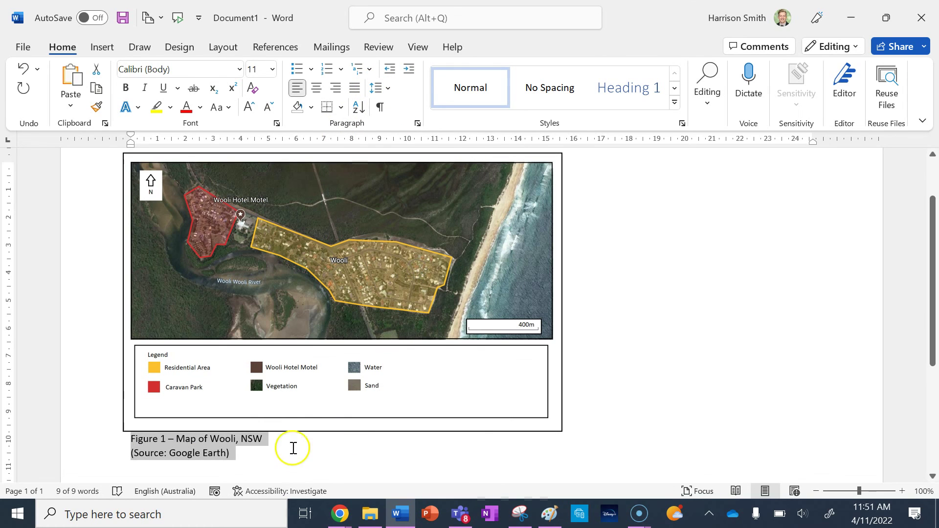
Change the font of both caption lines to Arial
click(238, 72)
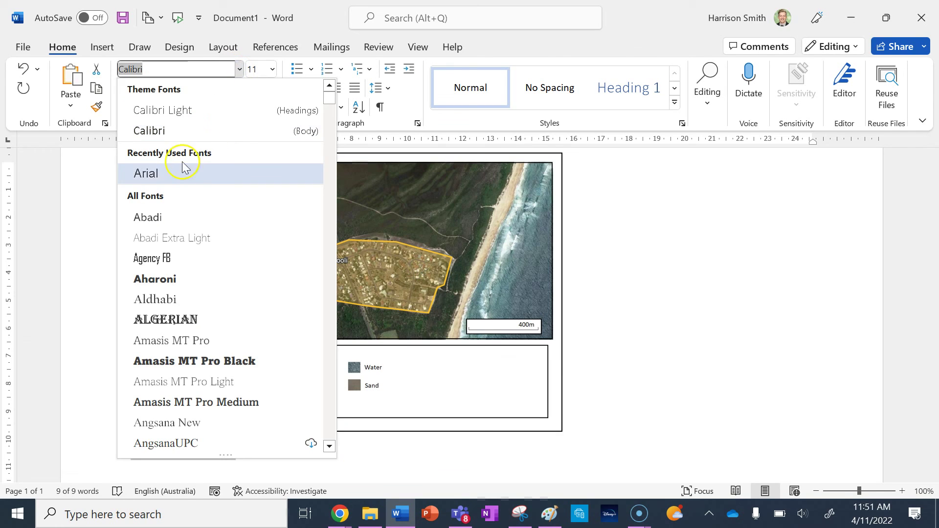
click(161, 172)
click(282, 459)
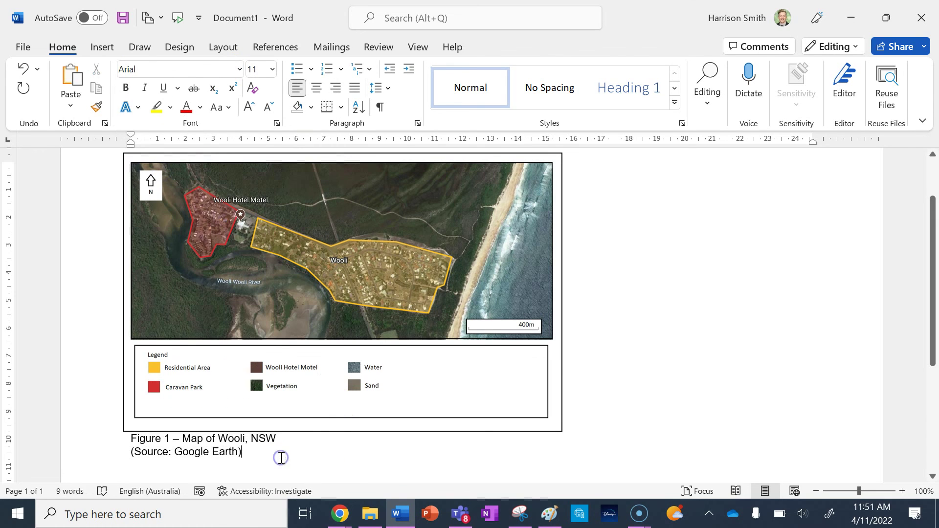